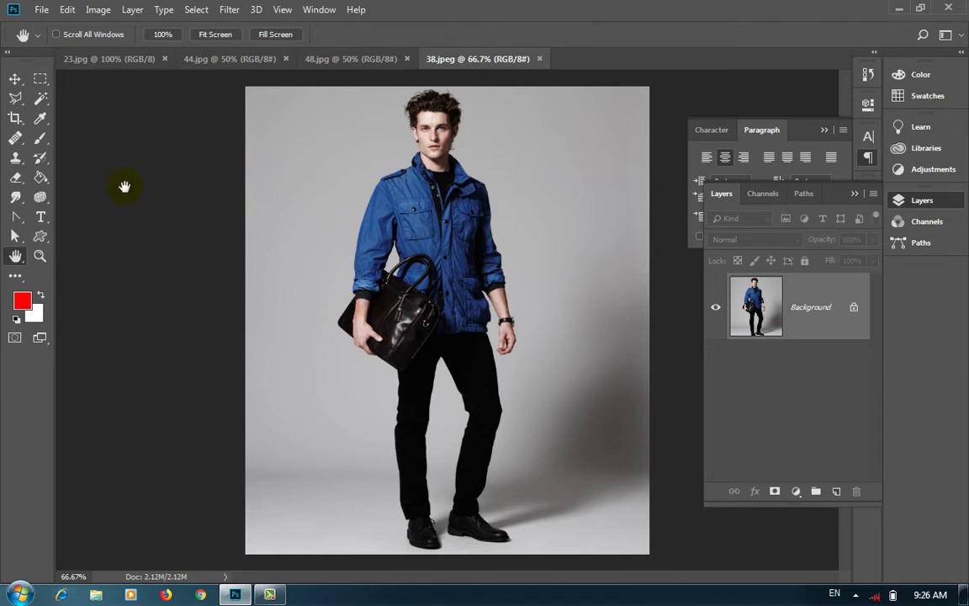
{"action": "left_click", "coordinate": [16, 138]}
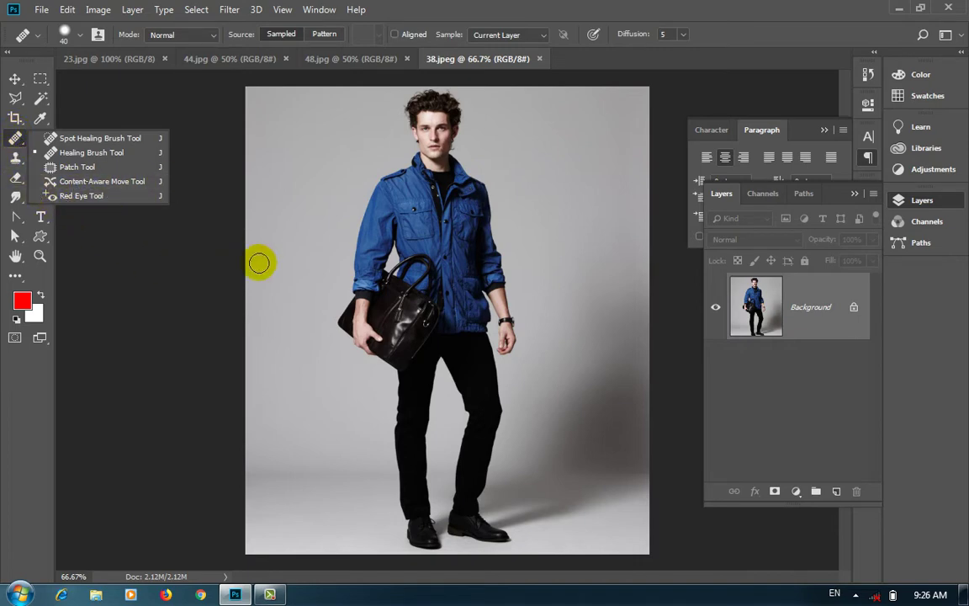
{"action": "left_click", "coordinate": [14, 139]}
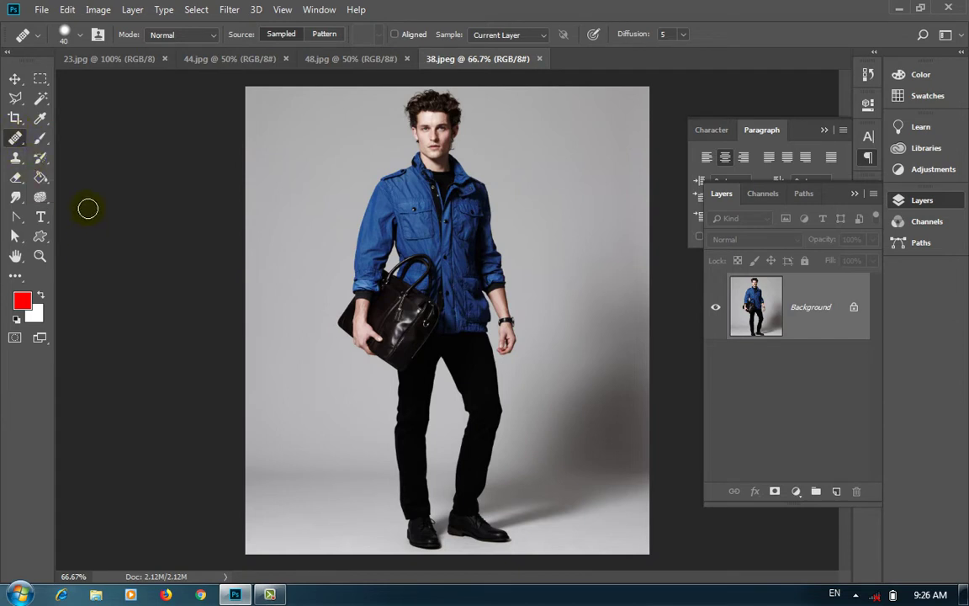
{"action": "left_click", "coordinate": [16, 157]}
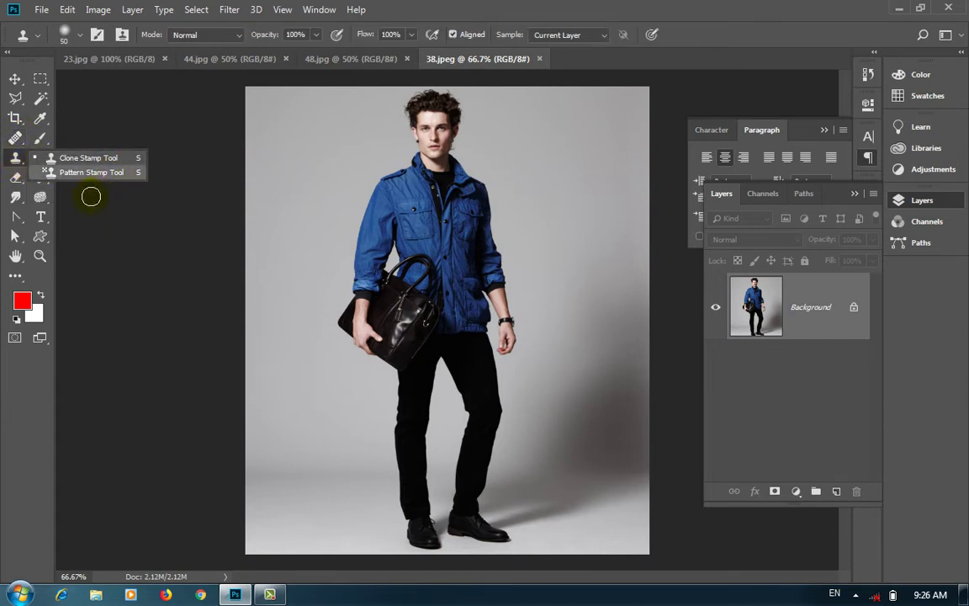
Choose the Eraser tool and unlock the Background layer so its pixels can be erased to transparency
{"action": "left_click", "coordinate": [15, 178]}
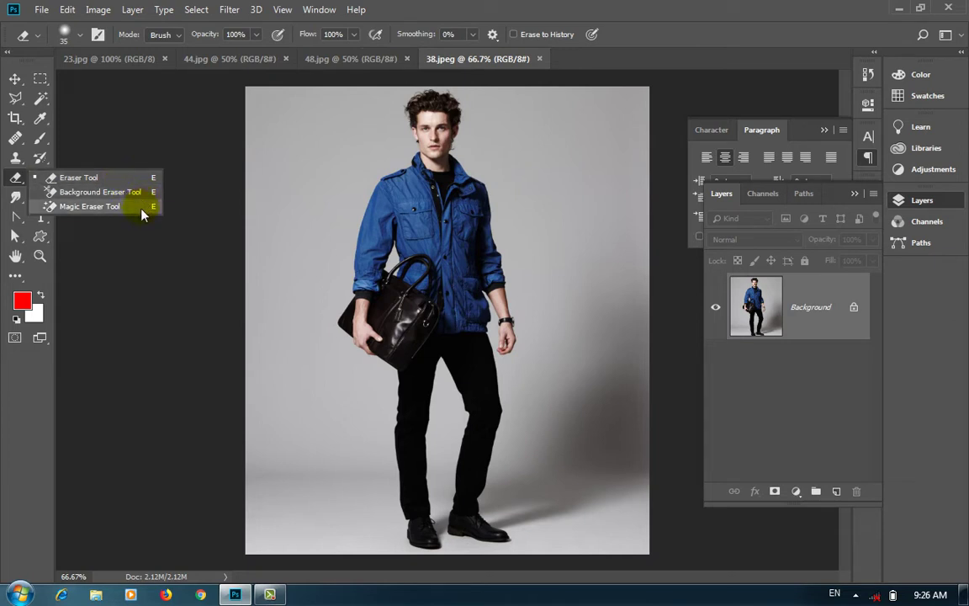
{"action": "left_click", "coordinate": [125, 180]}
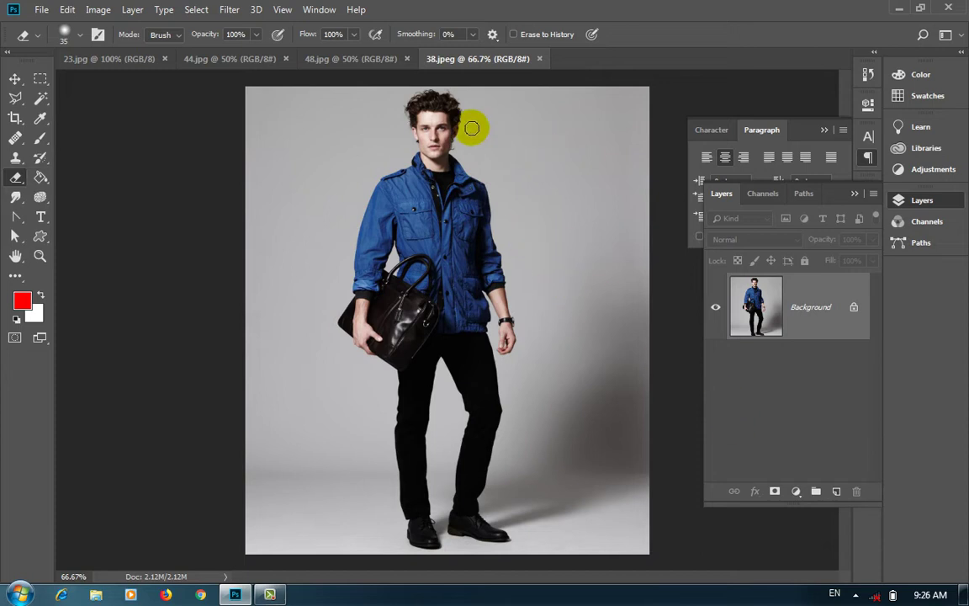
{"action": "left_click", "coordinate": [853, 308]}
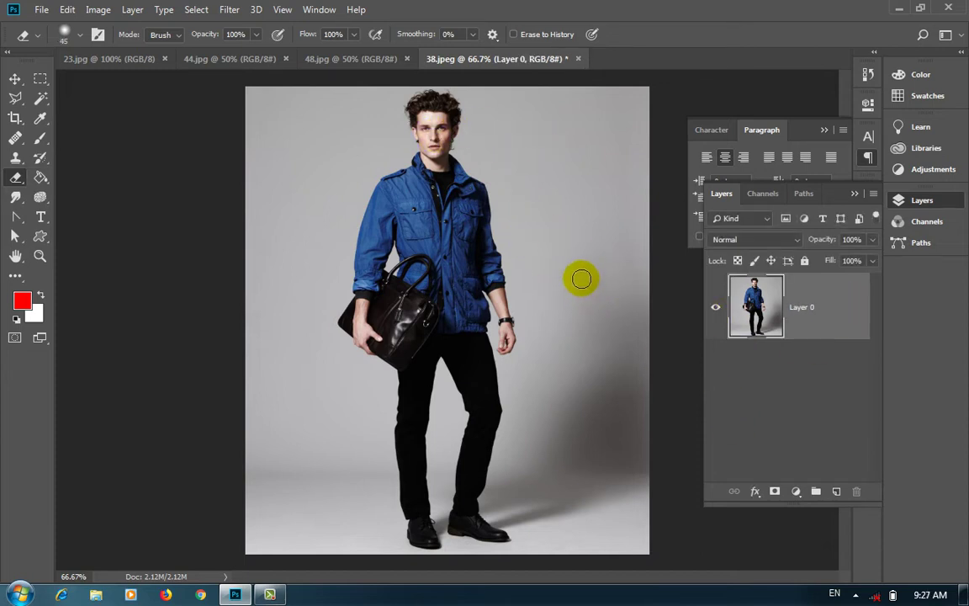
Enlarge the eraser brush to 50, try a short stroke on the grey backdrop beside the man's arm, and undo it
{"action": "key", "text": "bracketright"}
{"action": "key", "text": "bracketright"}
{"action": "mouse_move", "coordinate": [575, 261]}
{"action": "left_mouse_down"}
{"action": "mouse_move", "coordinate": [575, 303]}
{"action": "mouse_move", "coordinate": [570, 233]}
{"action": "mouse_move", "coordinate": [594, 226]}
{"action": "mouse_move", "coordinate": [584, 262]}
{"action": "mouse_move", "coordinate": [552, 197]}
{"action": "mouse_move", "coordinate": [529, 192]}
{"action": "mouse_move", "coordinate": [544, 250]}
{"action": "mouse_move", "coordinate": [556, 275]}
{"action": "left_mouse_up"}
{"action": "key", "text": "ctrl+z"}
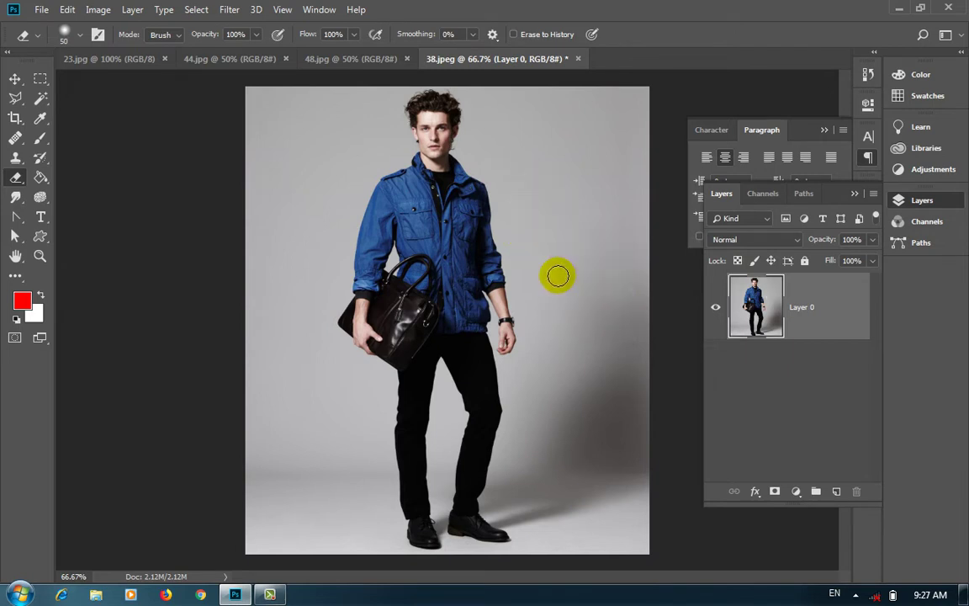
Try the Background Eraser with continuous sampling on the backdrop beside the man's shoulder, undoing the strokes
{"action": "right_click", "coordinate": [16, 180]}
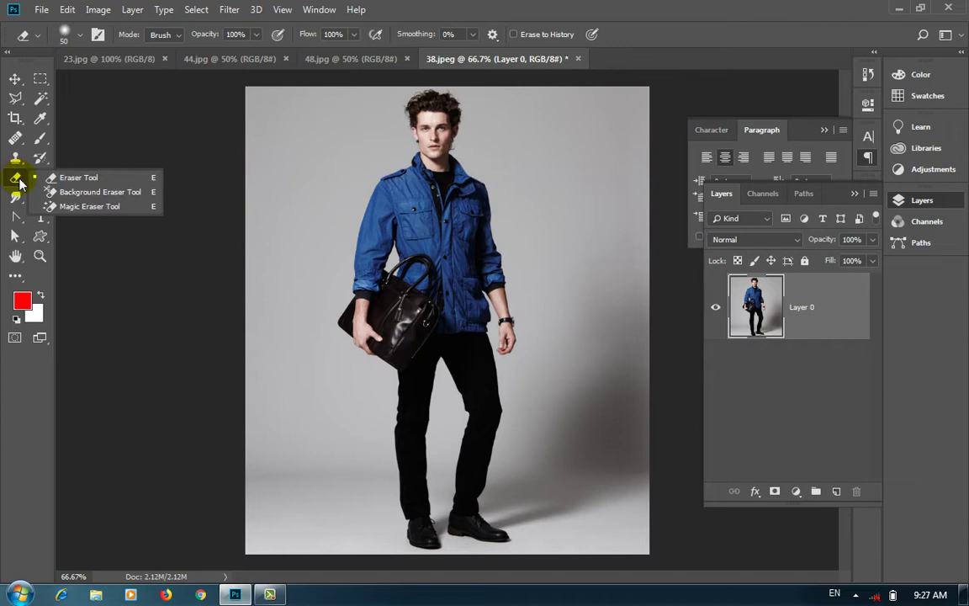
{"action": "left_click", "coordinate": [126, 193]}
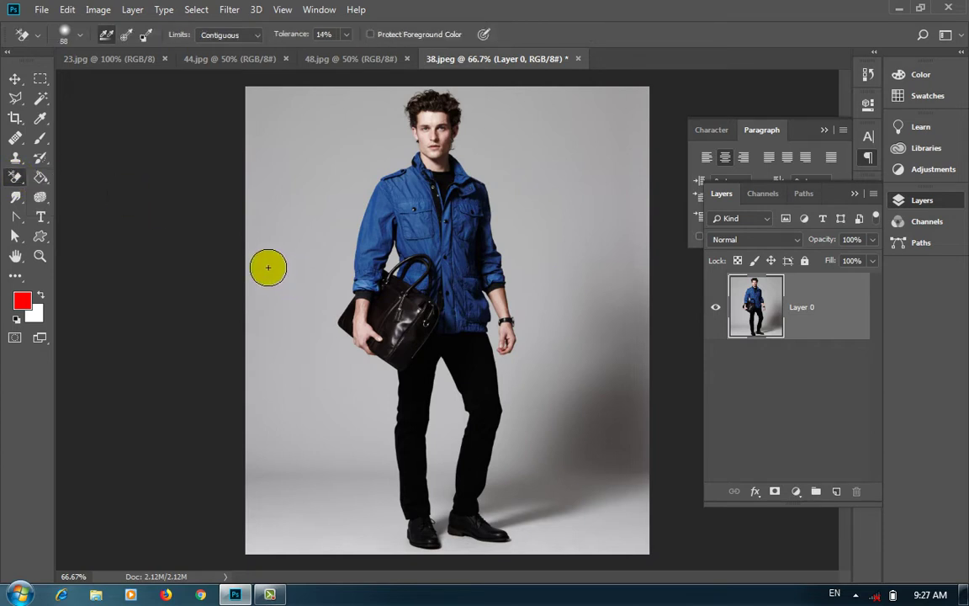
{"action": "left_click", "coordinate": [571, 191]}
{"action": "mouse_move", "coordinate": [532, 169]}
{"action": "left_mouse_down"}
{"action": "mouse_move", "coordinate": [559, 157]}
{"action": "mouse_move", "coordinate": [596, 159]}
{"action": "mouse_move", "coordinate": [558, 167]}
{"action": "mouse_move", "coordinate": [520, 154]}
{"action": "mouse_move", "coordinate": [498, 128]}
{"action": "mouse_move", "coordinate": [502, 157]}
{"action": "mouse_move", "coordinate": [478, 186]}
{"action": "left_mouse_up"}
{"action": "key", "text": "ctrl+z"}
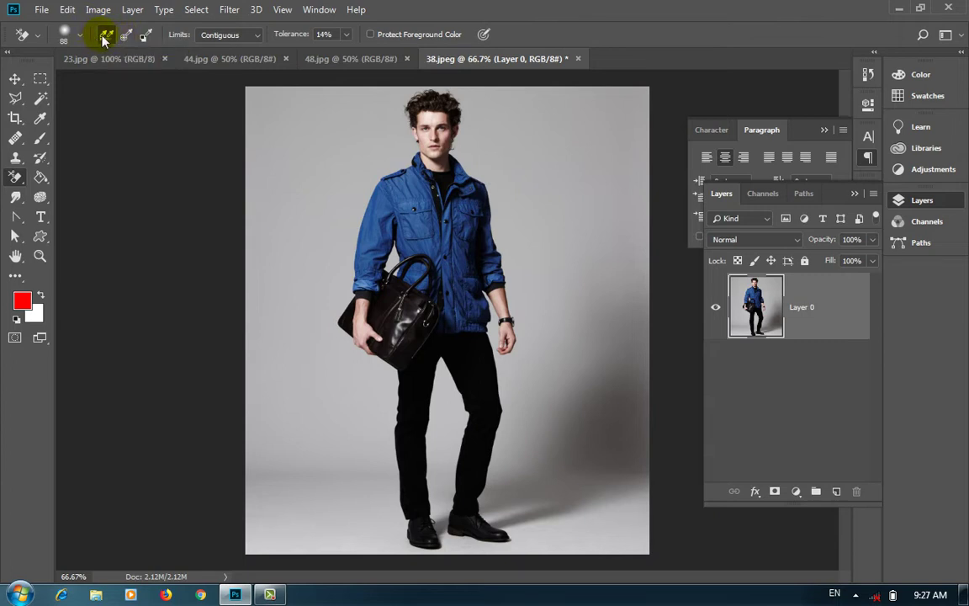
{"action": "left_click", "coordinate": [560, 194]}
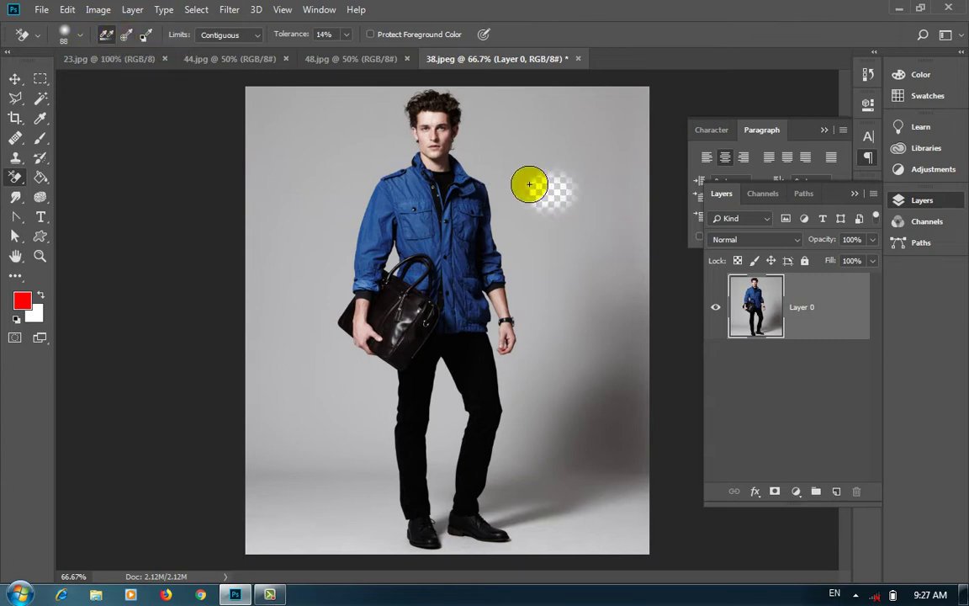
{"action": "mouse_move", "coordinate": [529, 183]}
{"action": "left_mouse_down"}
{"action": "mouse_move", "coordinate": [511, 155]}
{"action": "mouse_move", "coordinate": [474, 184]}
{"action": "mouse_move", "coordinate": [552, 205]}
{"action": "left_mouse_up"}
{"action": "key", "text": "ctrl+alt+z"}
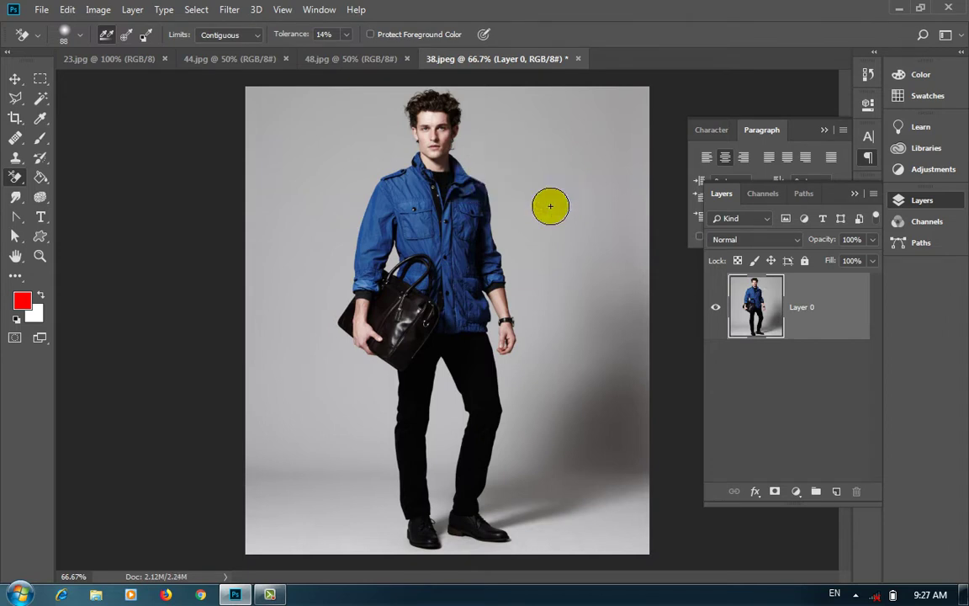
Try the Background Eraser with sampling set to Once around the man's head and shoulders, and undo the erasure
{"action": "left_click", "coordinate": [127, 36]}
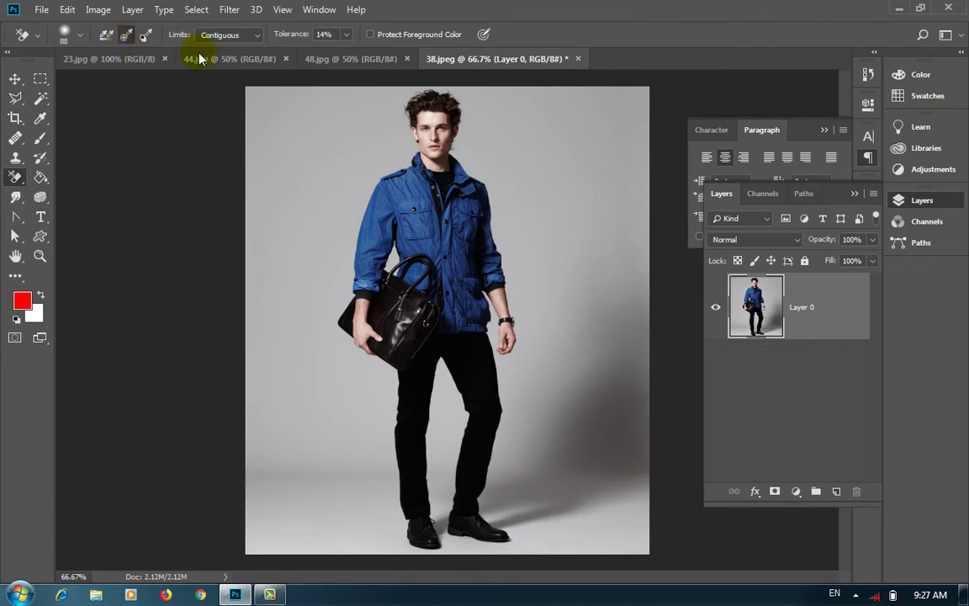
{"action": "left_click", "coordinate": [551, 181]}
{"action": "mouse_move", "coordinate": [551, 181]}
{"action": "left_mouse_down"}
{"action": "mouse_move", "coordinate": [515, 178]}
{"action": "mouse_move", "coordinate": [405, 168]}
{"action": "left_mouse_up"}
{"action": "mouse_move", "coordinate": [480, 137]}
{"action": "left_mouse_down"}
{"action": "mouse_move", "coordinate": [453, 111]}
{"action": "mouse_move", "coordinate": [412, 124]}
{"action": "mouse_move", "coordinate": [411, 141]}
{"action": "mouse_move", "coordinate": [412, 107]}
{"action": "mouse_move", "coordinate": [443, 107]}
{"action": "mouse_move", "coordinate": [393, 136]}
{"action": "mouse_move", "coordinate": [367, 193]}
{"action": "mouse_move", "coordinate": [401, 174]}
{"action": "mouse_move", "coordinate": [371, 199]}
{"action": "mouse_move", "coordinate": [364, 229]}
{"action": "mouse_move", "coordinate": [366, 211]}
{"action": "mouse_move", "coordinate": [345, 232]}
{"action": "left_mouse_up"}
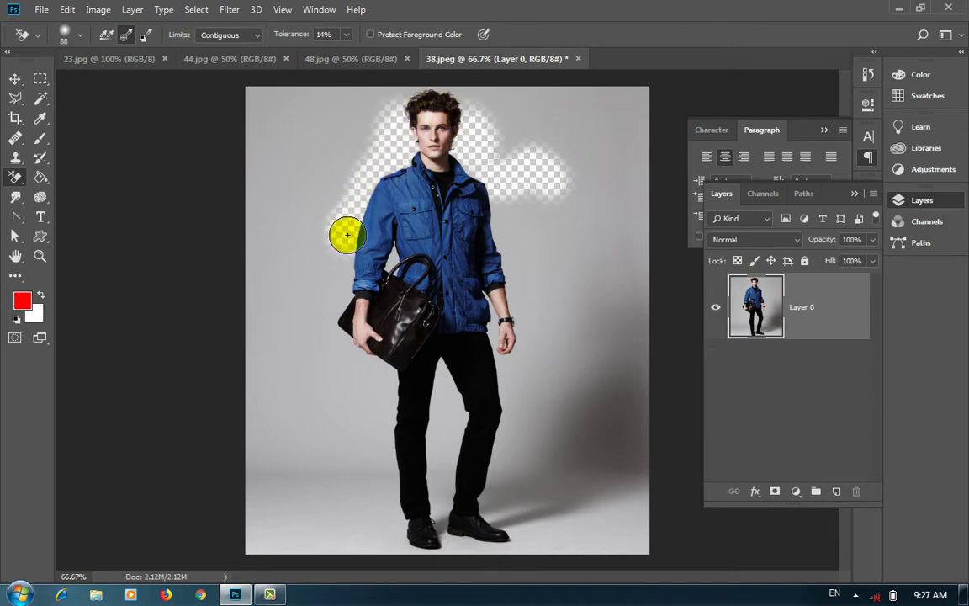
{"action": "key", "text": "ctrl+z"}
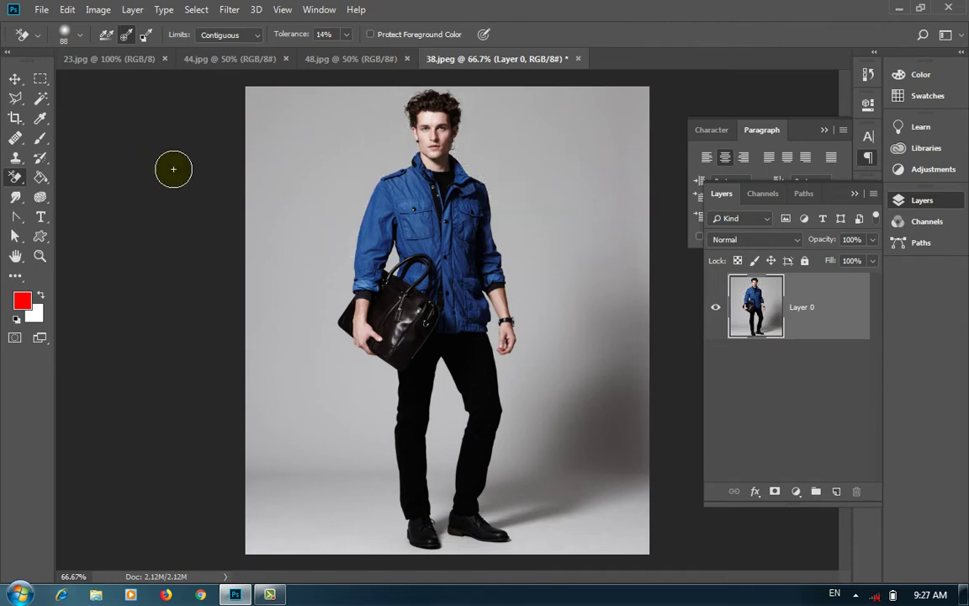
Try the Magic Eraser at tolerance 32 on the grey backdrop and the dark shadow, and undo all the erasures
{"action": "right_click", "coordinate": [14, 175]}
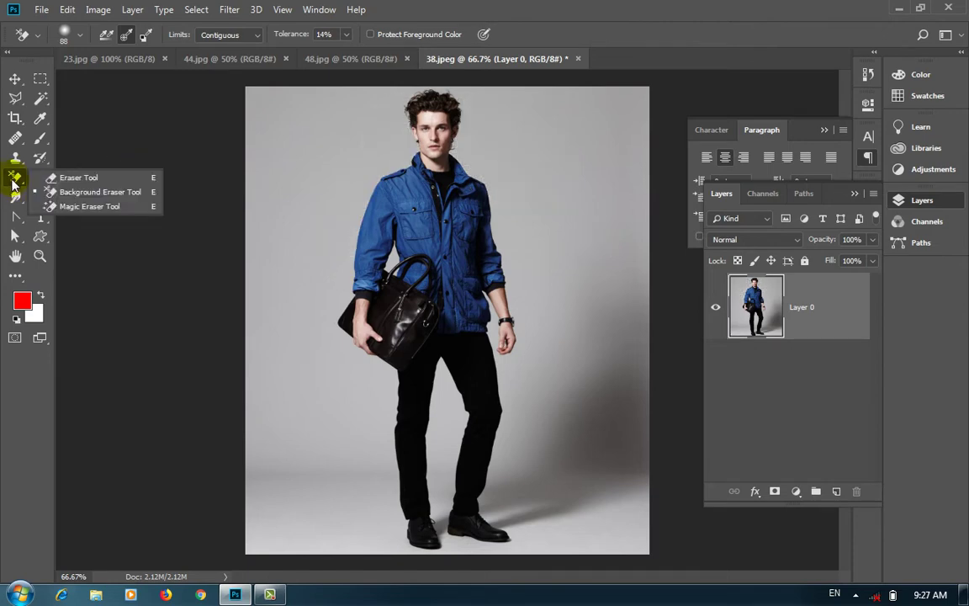
{"action": "left_click", "coordinate": [137, 209]}
{"action": "left_click", "coordinate": [592, 171]}
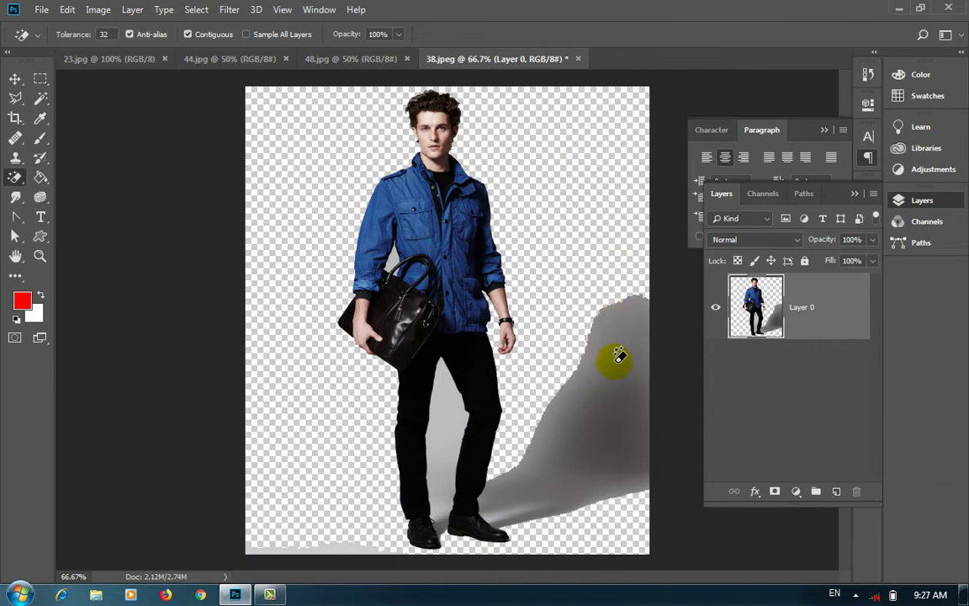
{"action": "left_click", "coordinate": [617, 404]}
{"action": "left_click", "coordinate": [580, 294]}
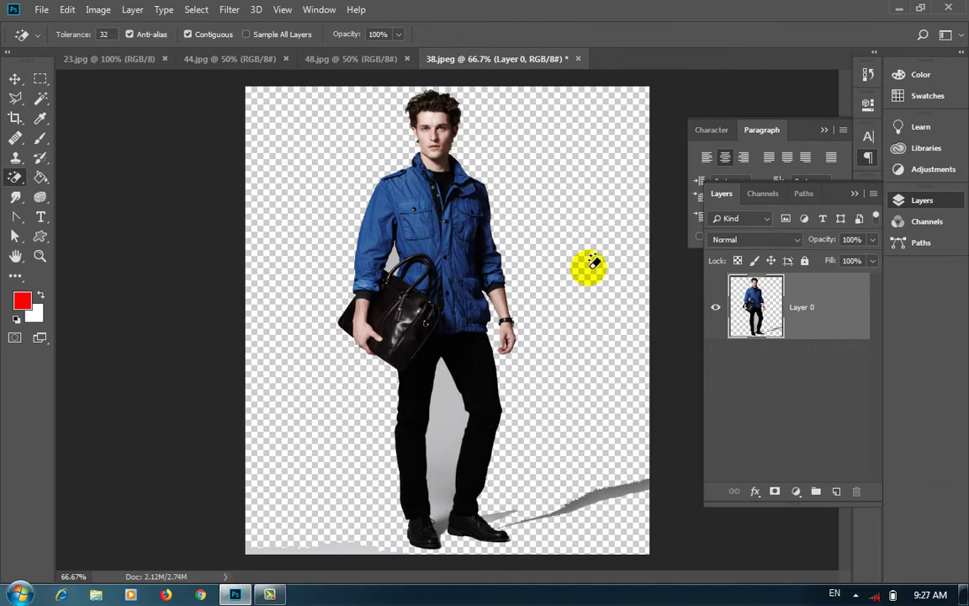
{"action": "key", "text": "ctrl+z"}
{"action": "key", "text": "ctrl+z"}
{"action": "key", "text": "ctrl+alt+z"}
{"action": "key", "text": "ctrl+alt+z"}
{"action": "key", "text": "ctrl+alt+z"}
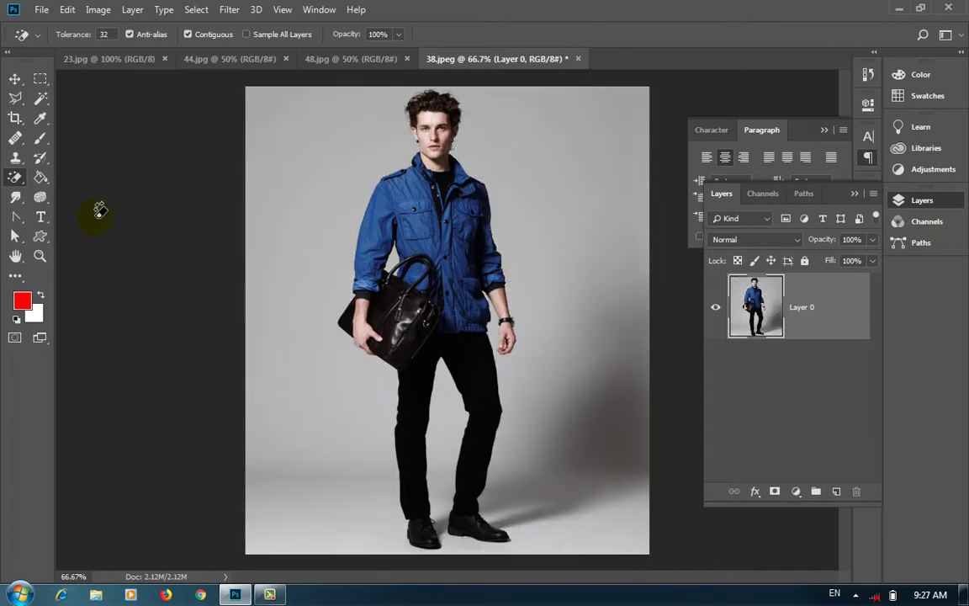
Add a new empty layer above the photo and activate the Gradient tool
{"action": "left_click", "coordinate": [39, 180]}
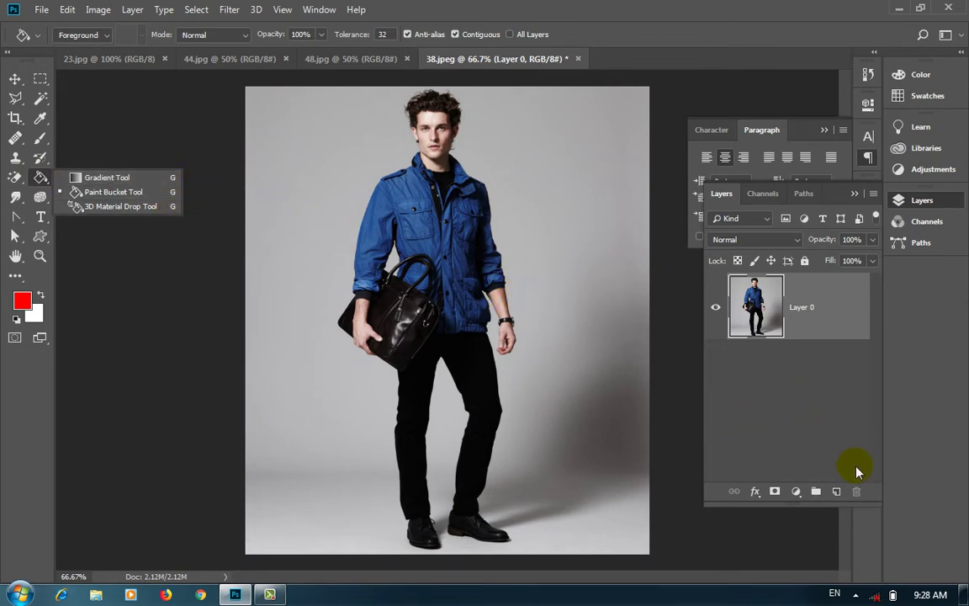
{"action": "left_click", "coordinate": [837, 492]}
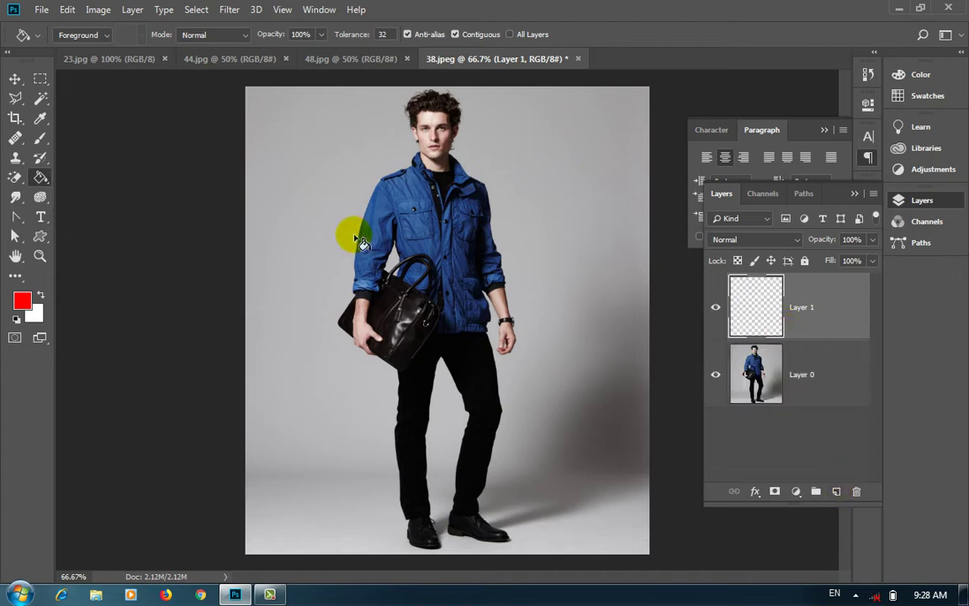
{"action": "right_click", "coordinate": [42, 179]}
{"action": "left_click", "coordinate": [96, 176]}
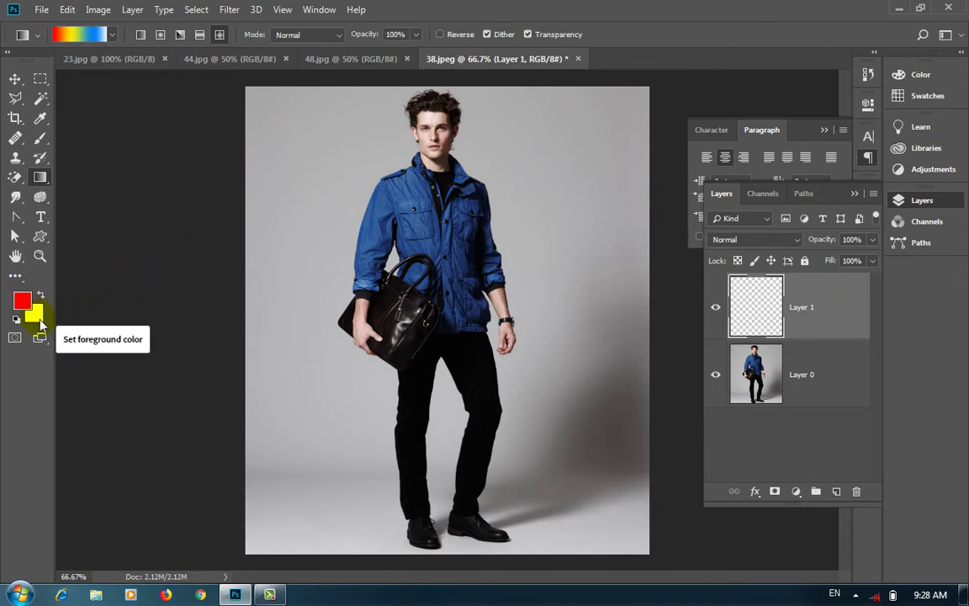
Set the gradient preset to the red-to-white foreground-to-background one, keeping the current Windows color scheme
{"action": "left_click", "coordinate": [112, 36]}
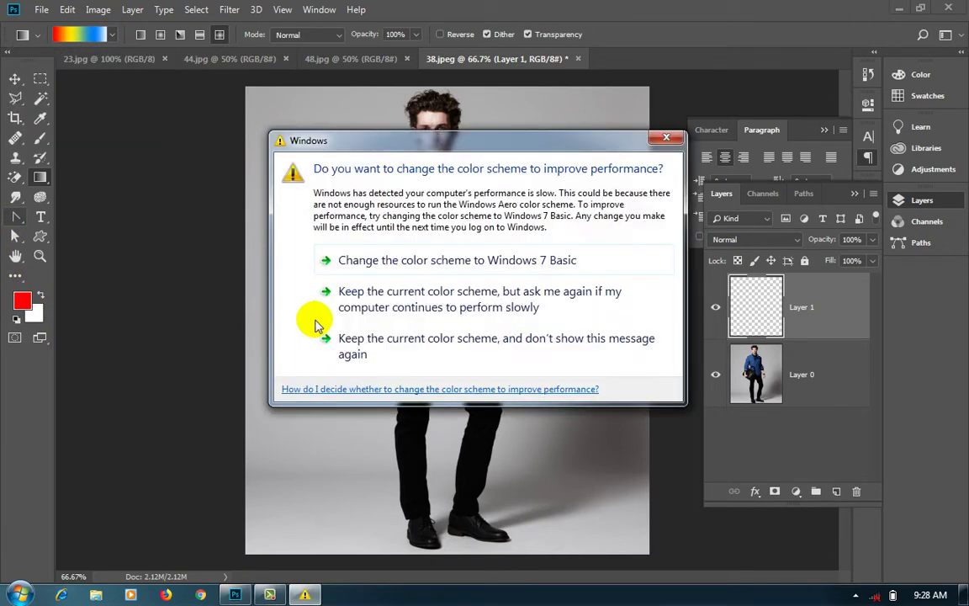
{"action": "left_click", "coordinate": [317, 330]}
{"action": "left_click", "coordinate": [112, 36]}
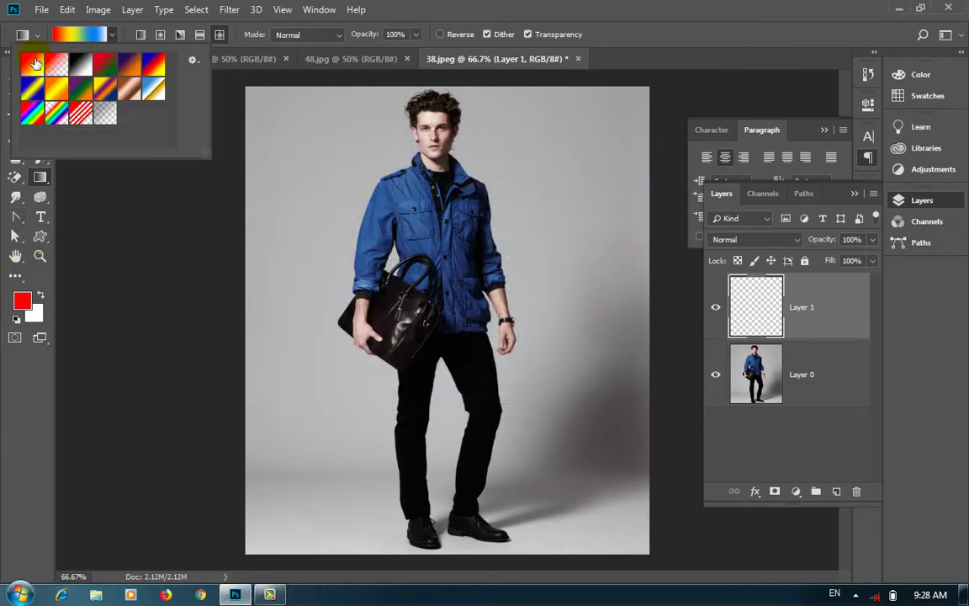
{"action": "left_click", "coordinate": [33, 69]}
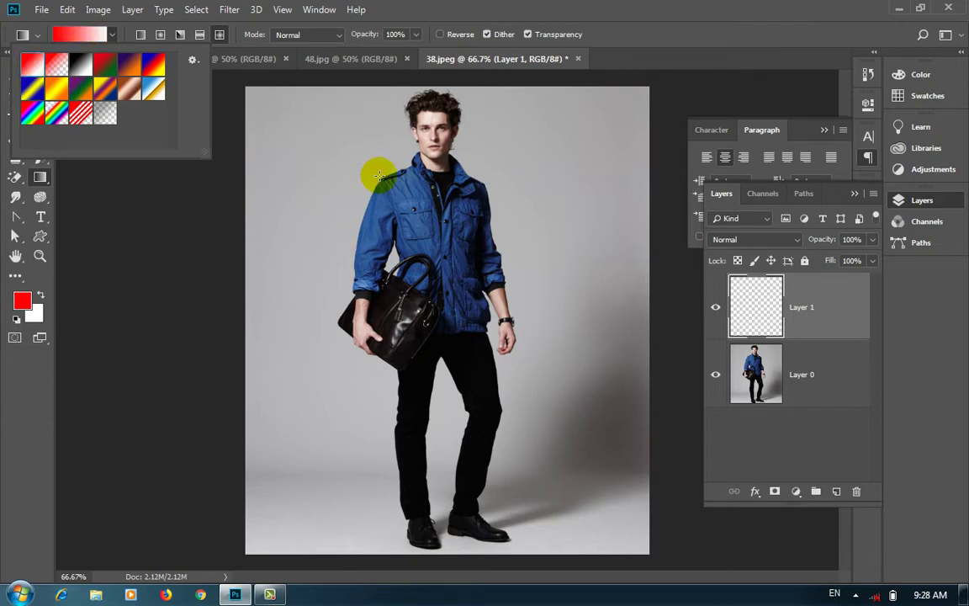
Try a diamond gradient and a top-to-bottom linear gradient on the new layer, undoing each one
{"action": "left_click_drag", "start_coordinate": [375, 168], "coordinate": [412, 353]}
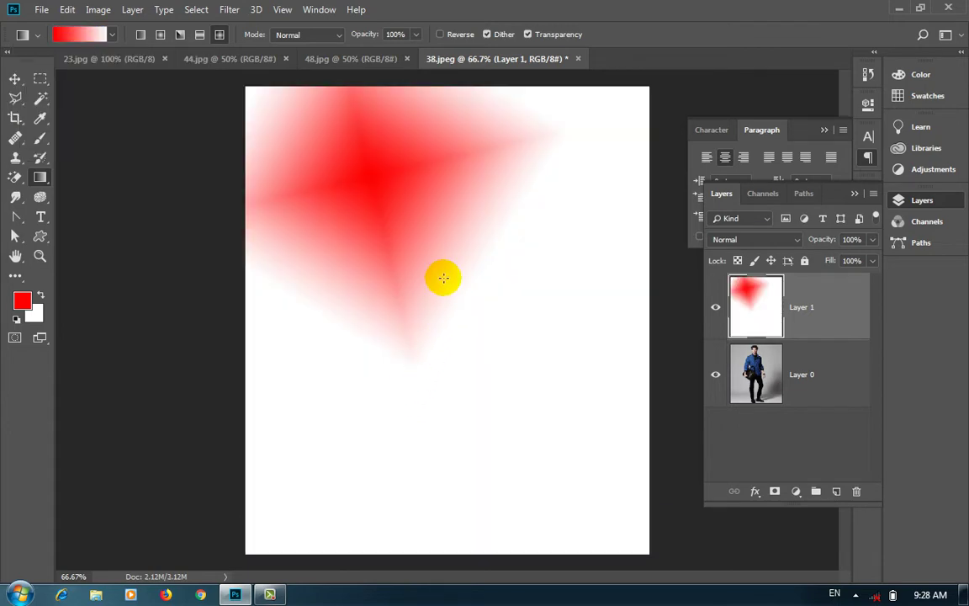
{"action": "key", "text": "ctrl+z"}
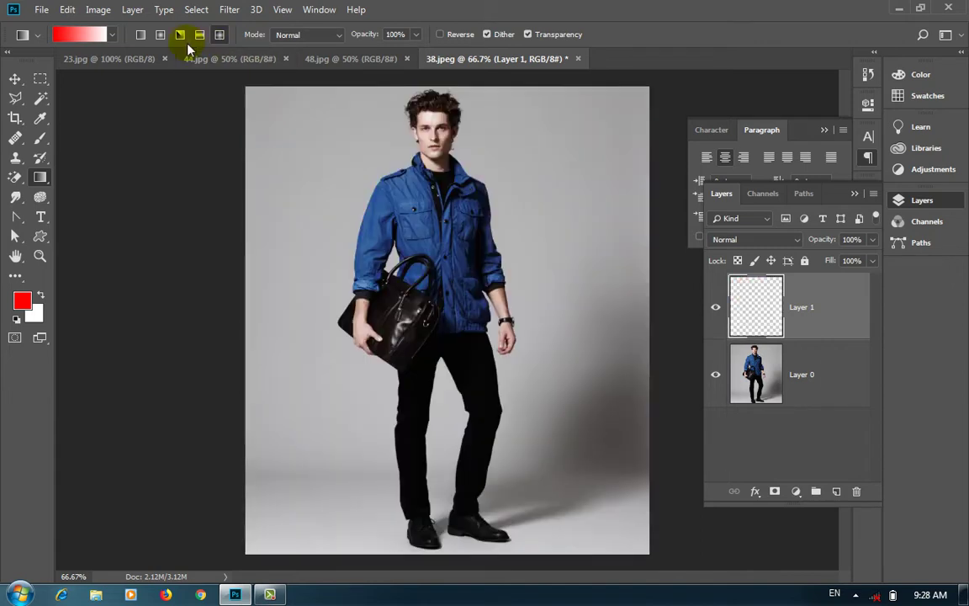
{"action": "left_click", "coordinate": [141, 36]}
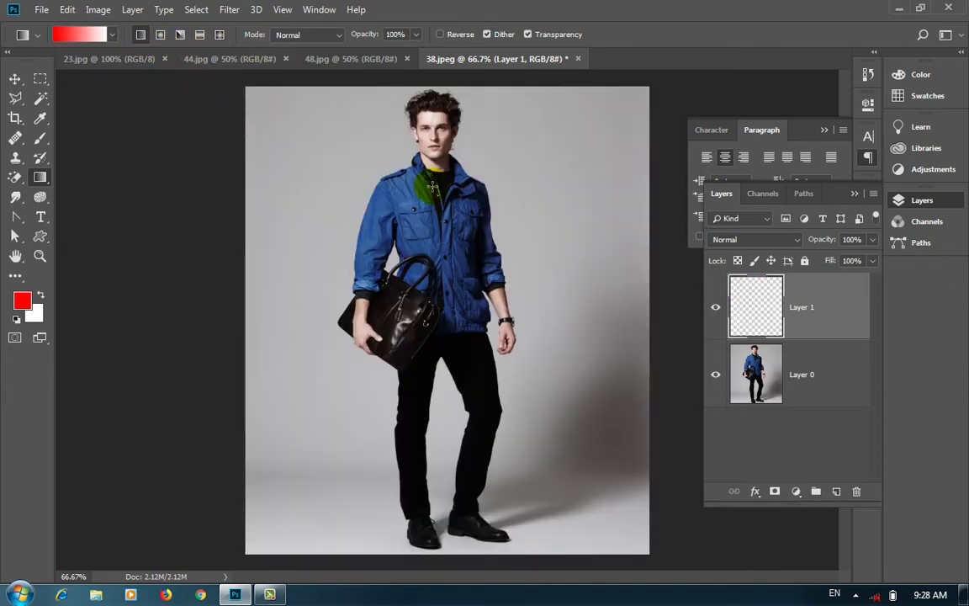
{"action": "left_click_drag", "start_coordinate": [384, 170], "coordinate": [426, 402]}
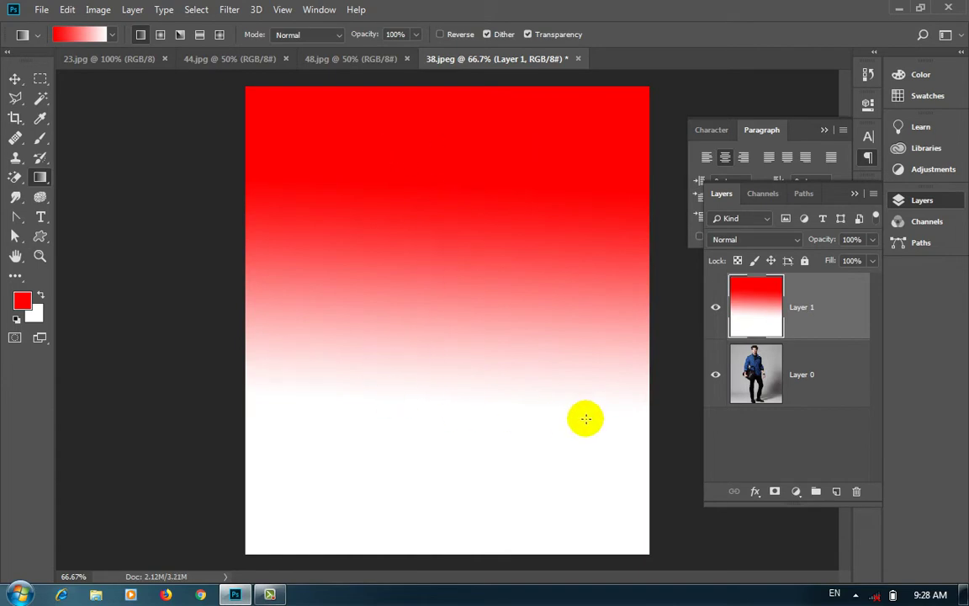
{"action": "key", "text": "ctrl+z"}
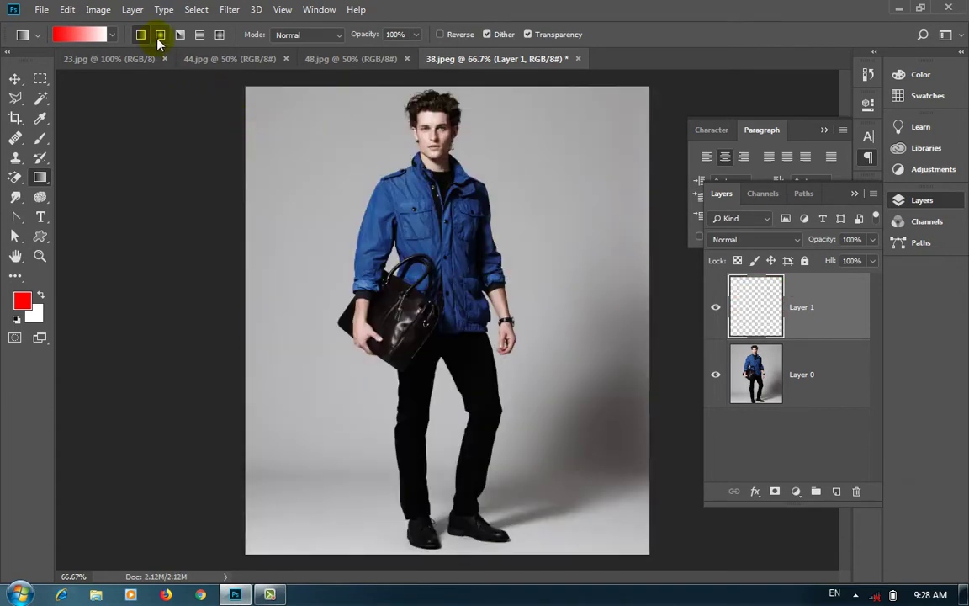
Try a radial gradient around the man's torso and an angle gradient on the new layer, undoing each one
{"action": "left_click", "coordinate": [160, 35]}
{"action": "left_click_drag", "start_coordinate": [432, 245], "coordinate": [509, 361]}
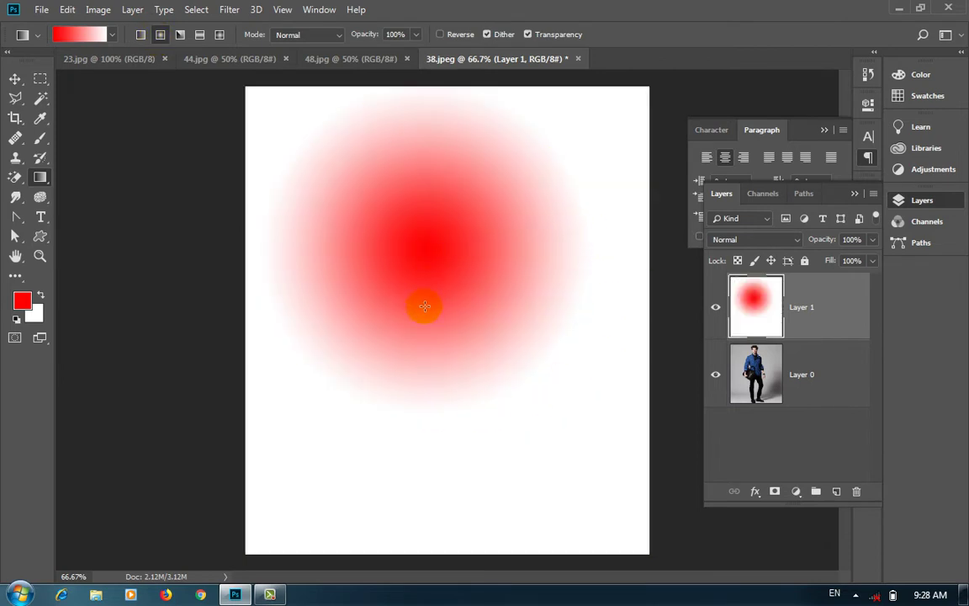
{"action": "key", "text": "ctrl+z"}
{"action": "left_click", "coordinate": [180, 35]}
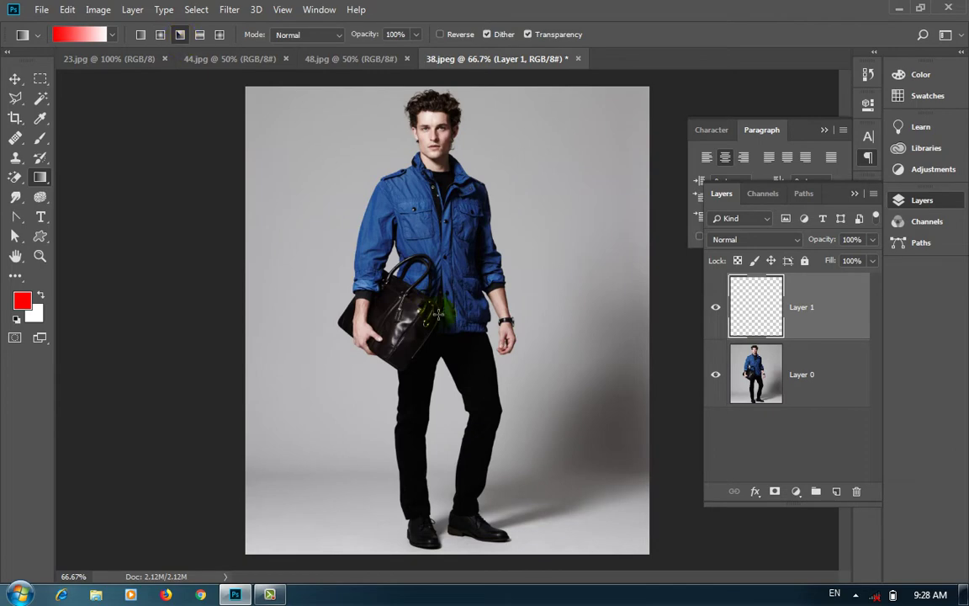
{"action": "left_click_drag", "start_coordinate": [431, 303], "coordinate": [520, 385]}
{"action": "key", "text": "ctrl+z"}
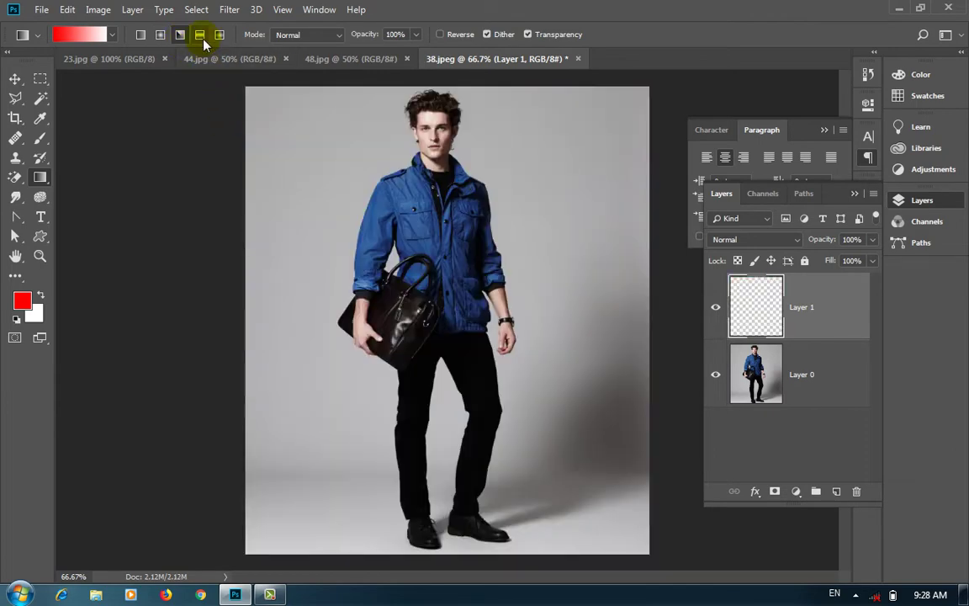
Try a reflected gradient as a diagonal red band across the new layer, and undo it
{"action": "left_click", "coordinate": [199, 34]}
{"action": "left_click_drag", "start_coordinate": [558, 381], "coordinate": [558, 380]}
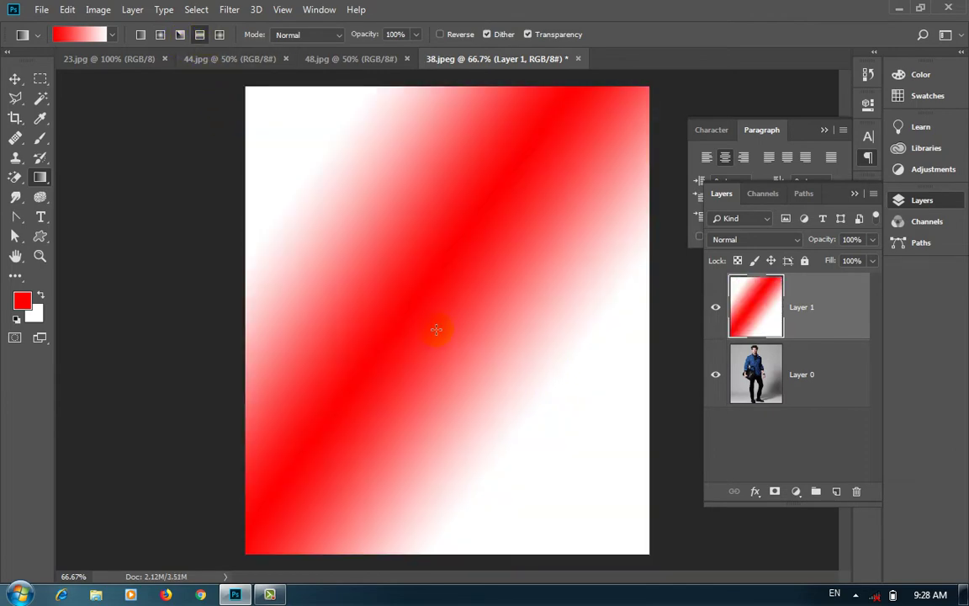
{"action": "key", "text": "ctrl+z"}
Try a diamond gradient centred on the man's chest on Layer 1, and undo it
{"action": "left_click", "coordinate": [220, 35]}
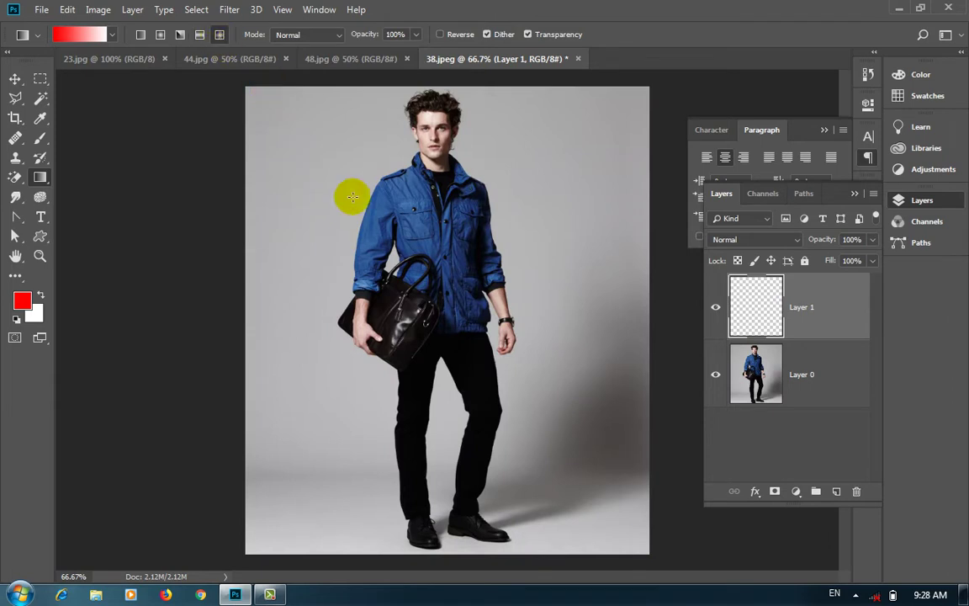
{"action": "left_click_drag", "start_coordinate": [409, 223], "coordinate": [532, 359]}
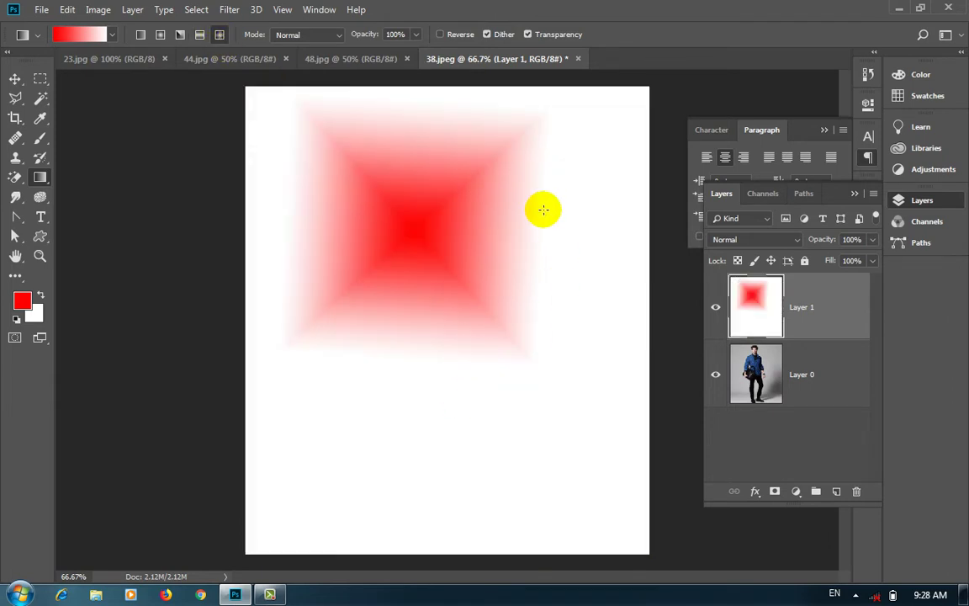
{"action": "key", "text": "ctrl+z"}
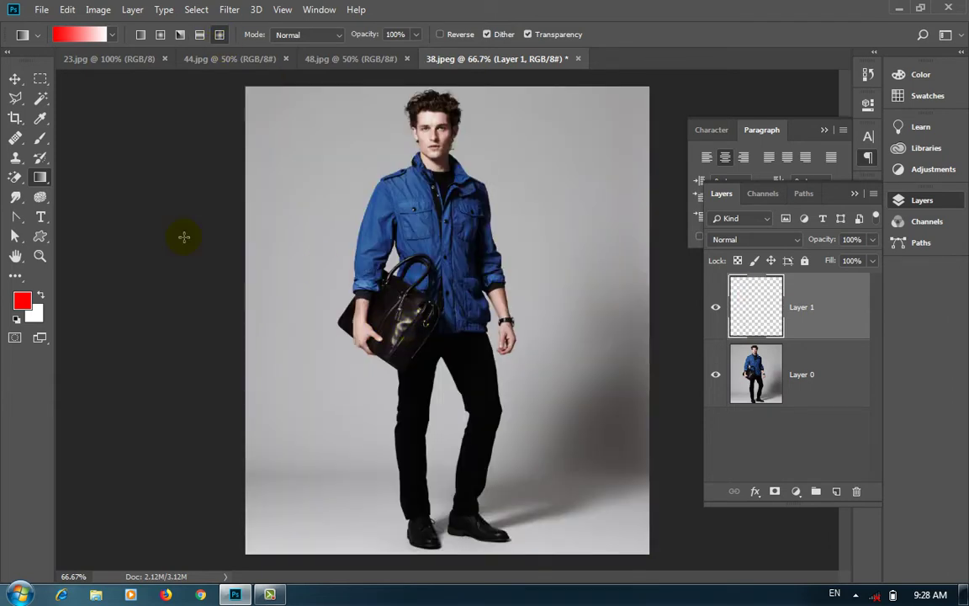
Choose the red foreground-to-transparent gradient preset, try it as a diamond gradient centred near the man's head, and undo it
{"action": "left_click", "coordinate": [113, 38]}
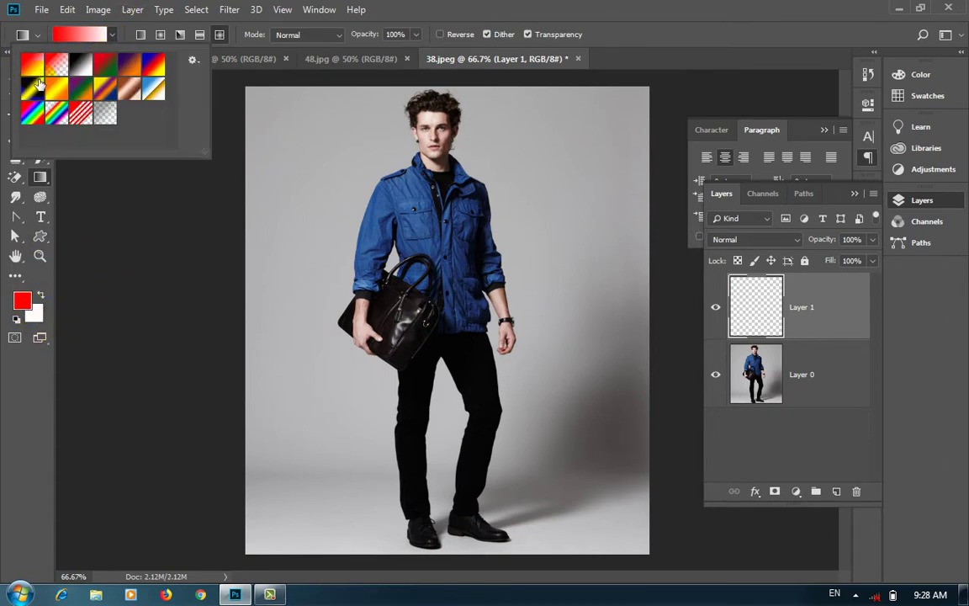
{"action": "left_click", "coordinate": [56, 70]}
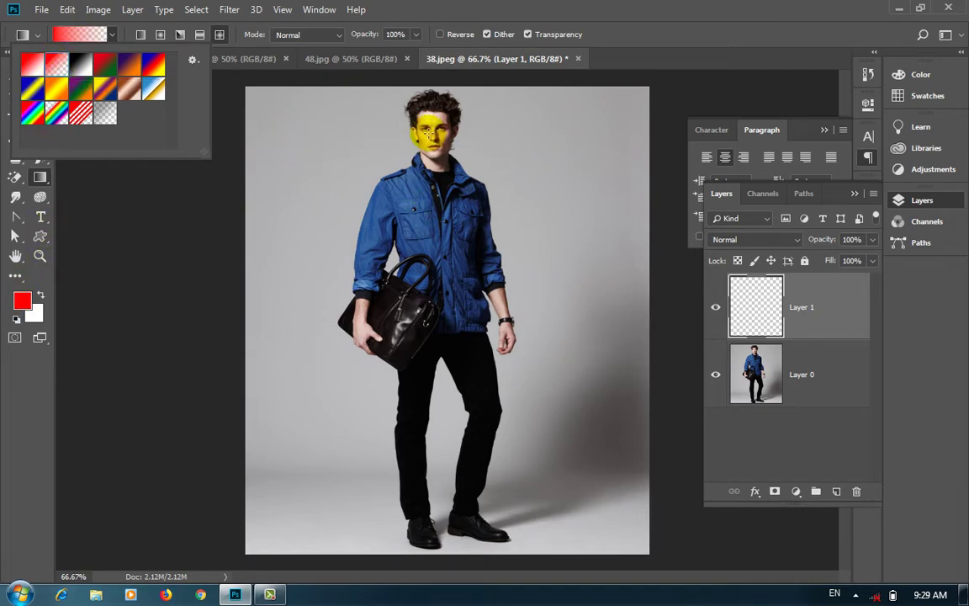
{"action": "left_click", "coordinate": [379, 118]}
{"action": "left_click_drag", "start_coordinate": [382, 116], "coordinate": [389, 328]}
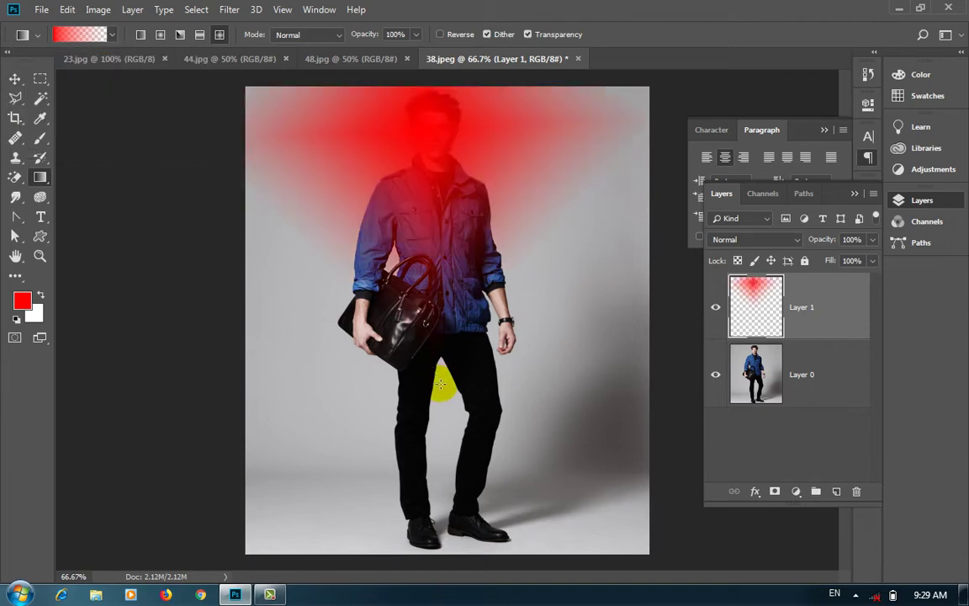
{"action": "key", "text": "ctrl+z"}
Try linear foreground-to-transparent gradients down Layer 1 in red and with the foreground color set to green 5aff00, undoing each one
{"action": "left_click", "coordinate": [140, 34]}
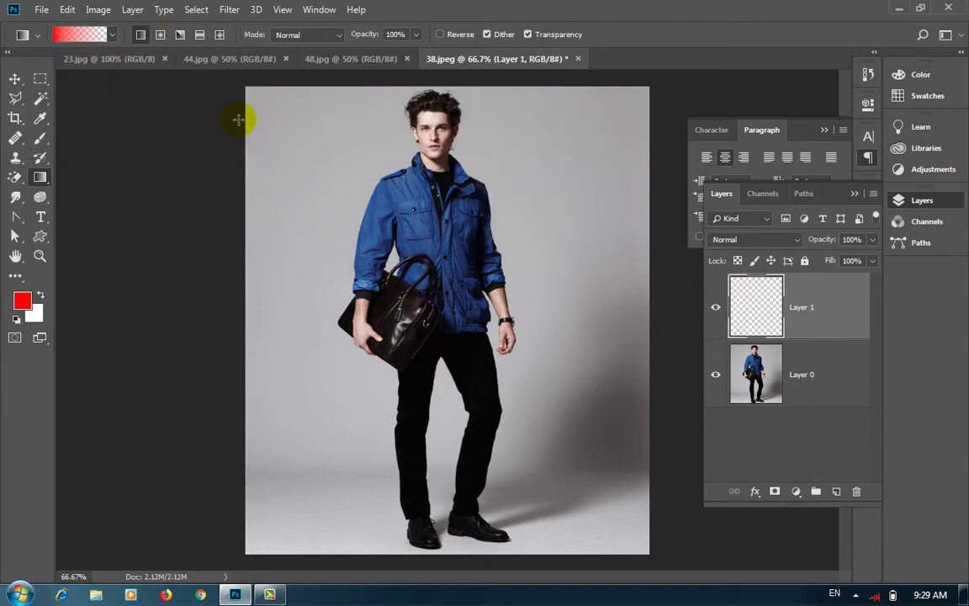
{"action": "left_click_drag", "start_coordinate": [467, 316], "coordinate": [457, 381]}
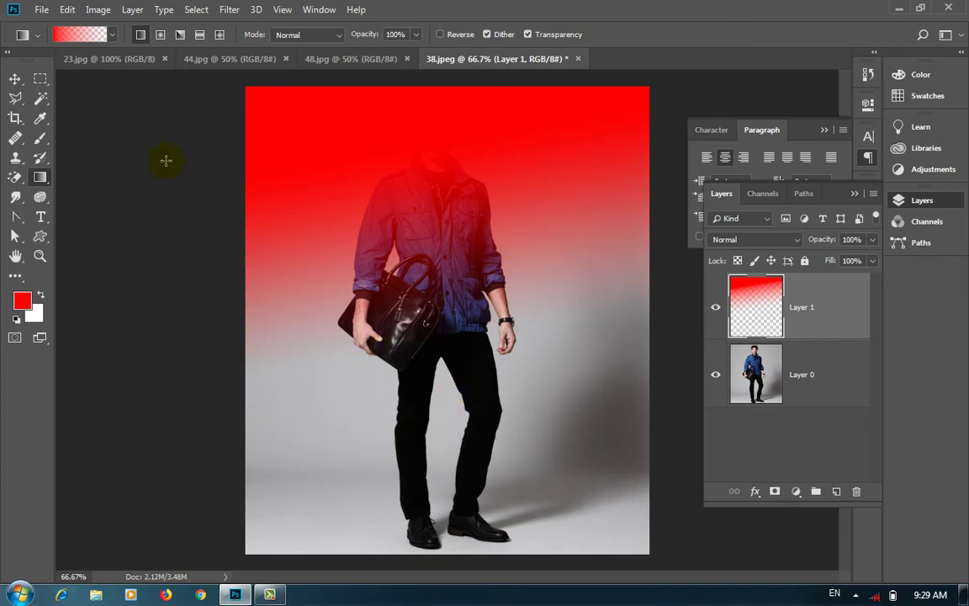
{"action": "left_click", "coordinate": [22, 300]}
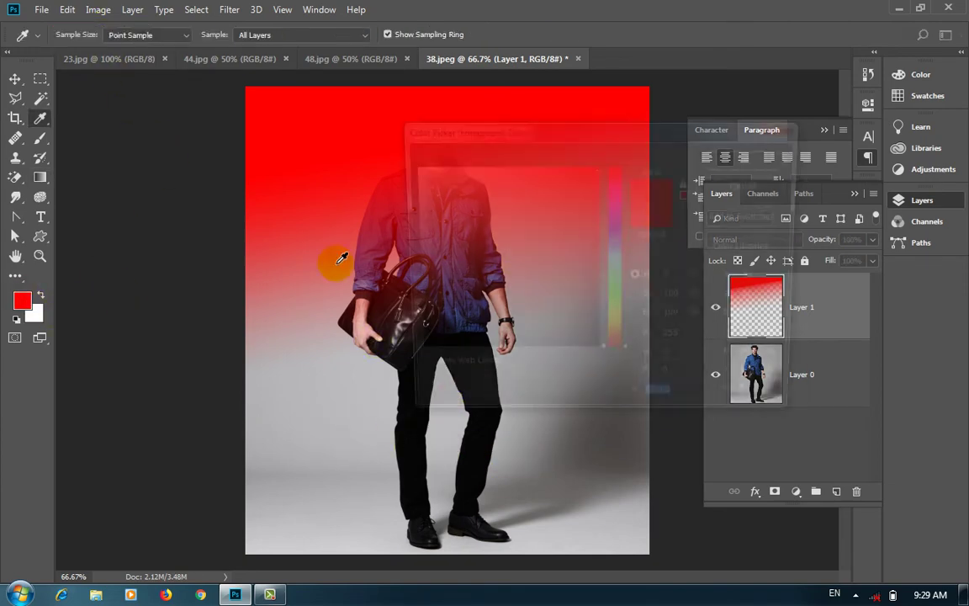
{"action": "left_click", "coordinate": [623, 307]}
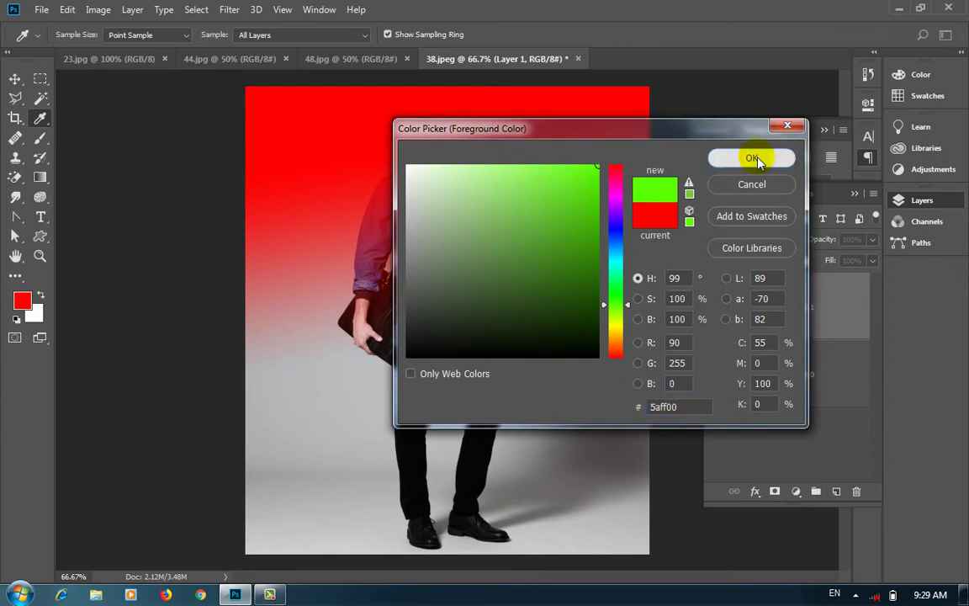
{"action": "left_click", "coordinate": [752, 158]}
{"action": "key", "text": "ctrl+z"}
{"action": "left_click_drag", "start_coordinate": [366, 171], "coordinate": [365, 286]}
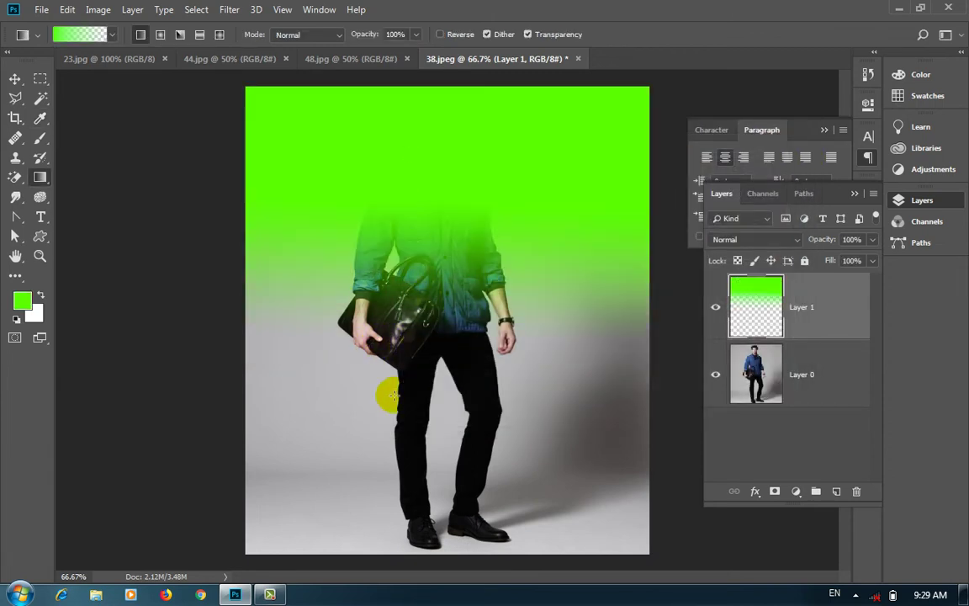
{"action": "key", "text": "ctrl+z"}
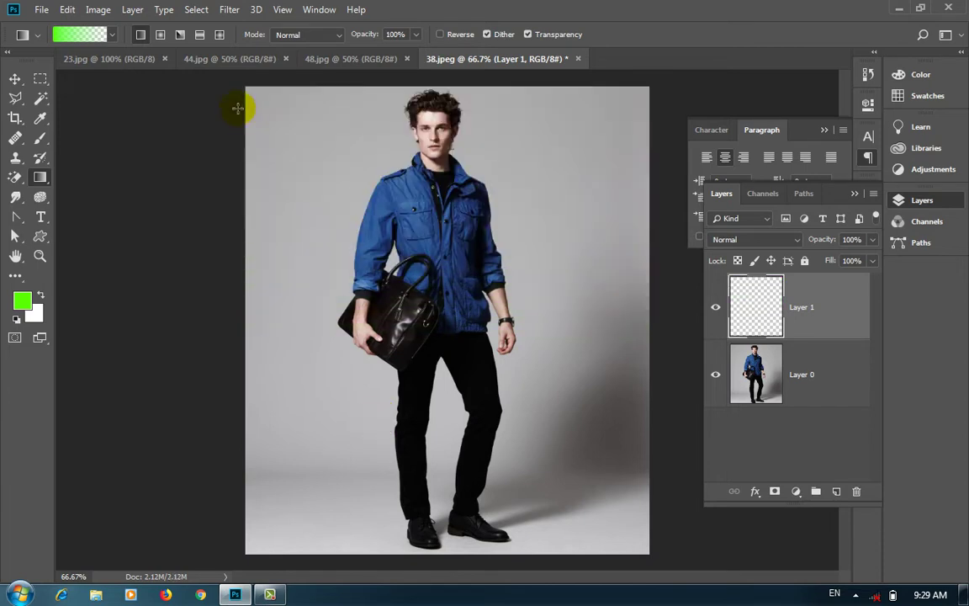
Choose the Orange, Yellow, Orange gradient preset, try it as a slanted linear gradient on Layer 1, and undo it
{"action": "left_click", "coordinate": [112, 34]}
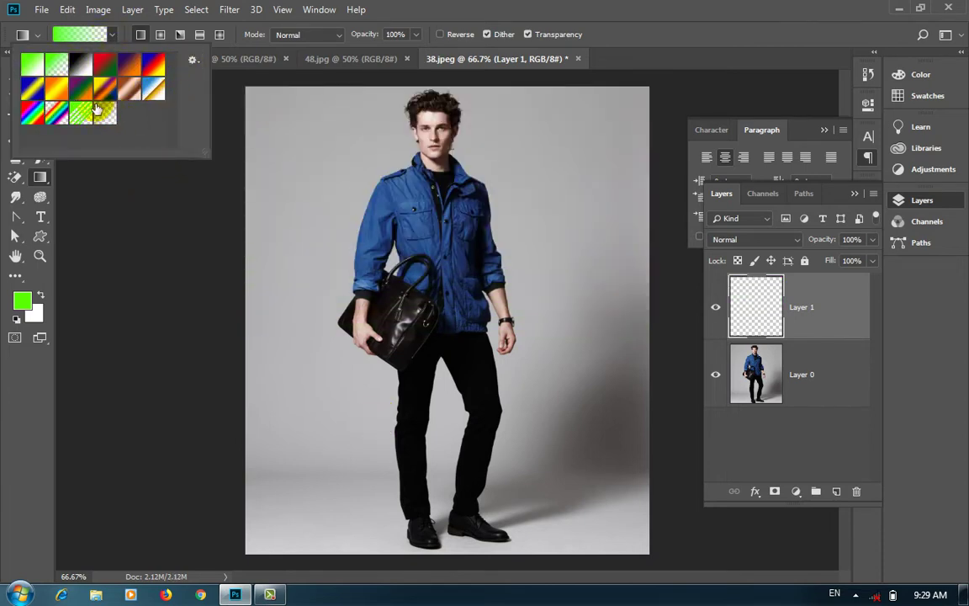
{"action": "left_click", "coordinate": [56, 88]}
{"action": "left_click_drag", "start_coordinate": [351, 197], "coordinate": [440, 382]}
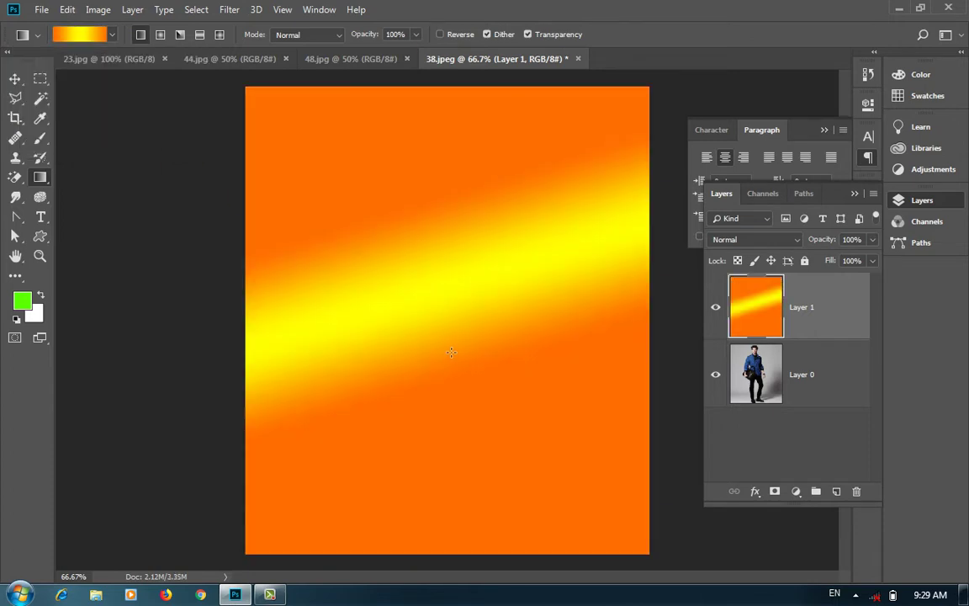
{"action": "key", "text": "ctrl+z"}
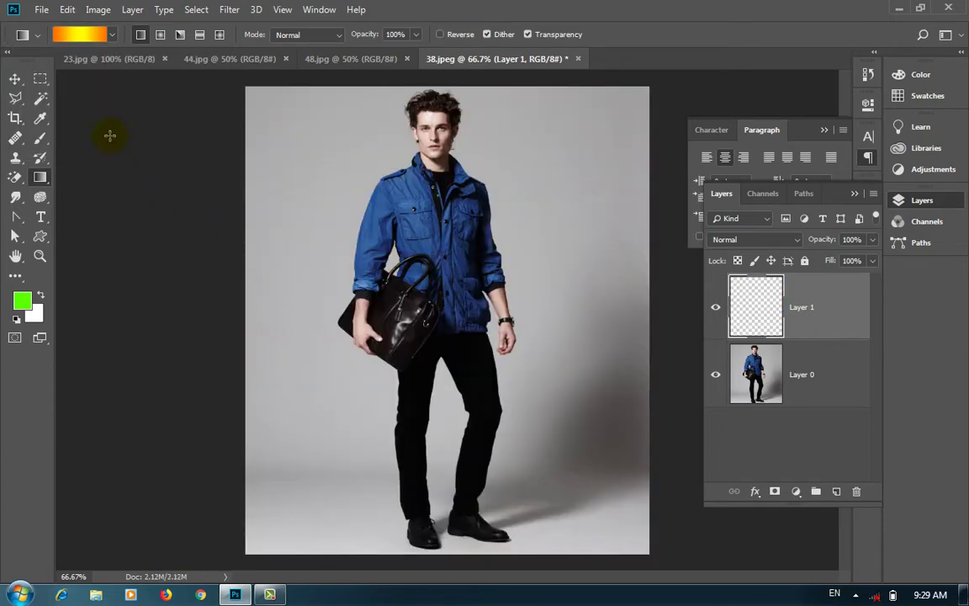
Edit the Orange, Yellow, Orange gradient and recolor its starting color stop at 0% to blue
{"action": "left_click", "coordinate": [76, 36]}
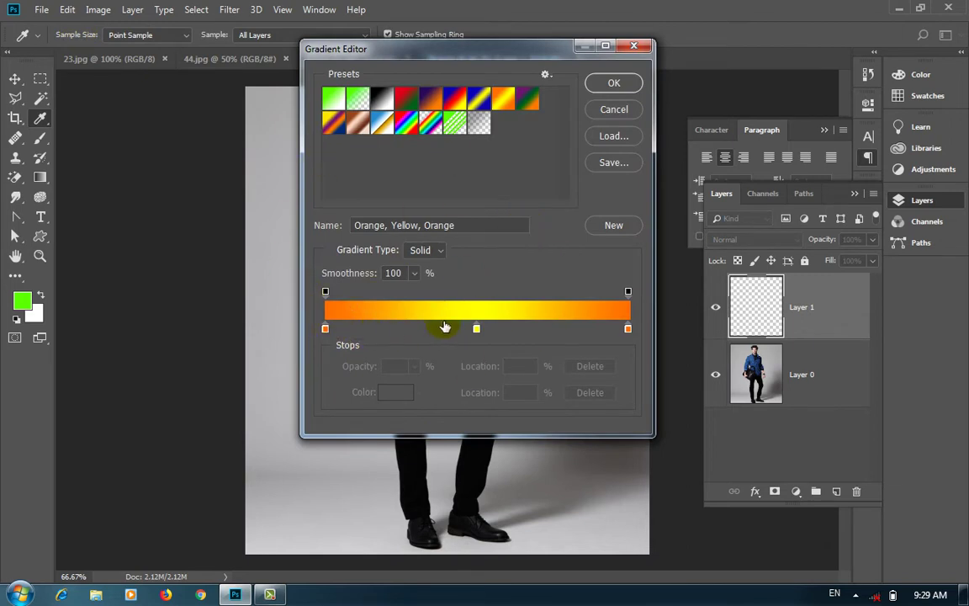
{"action": "left_click", "coordinate": [325, 328]}
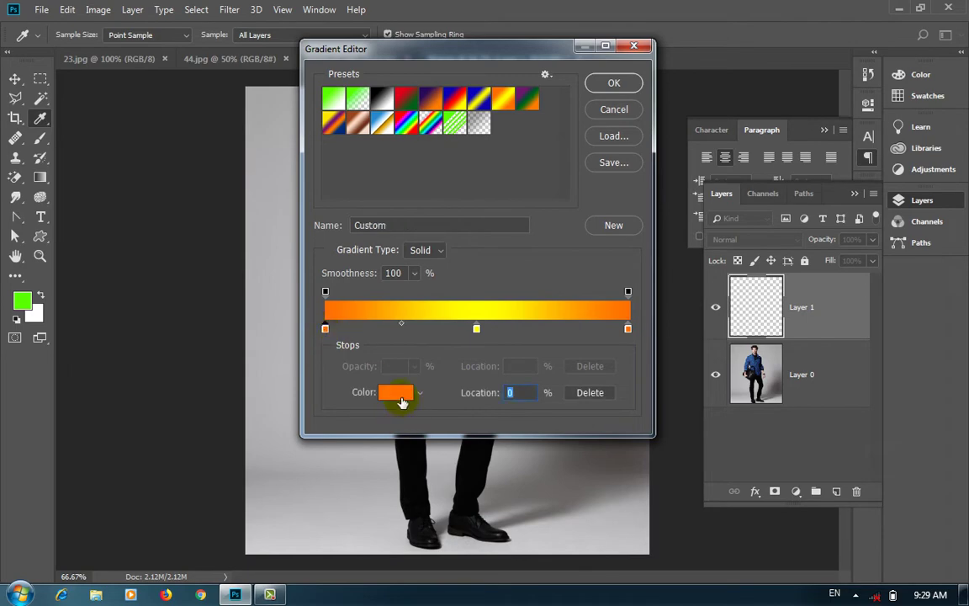
{"action": "left_click", "coordinate": [398, 393]}
{"action": "left_click_drag", "start_coordinate": [619, 318], "coordinate": [615, 225]}
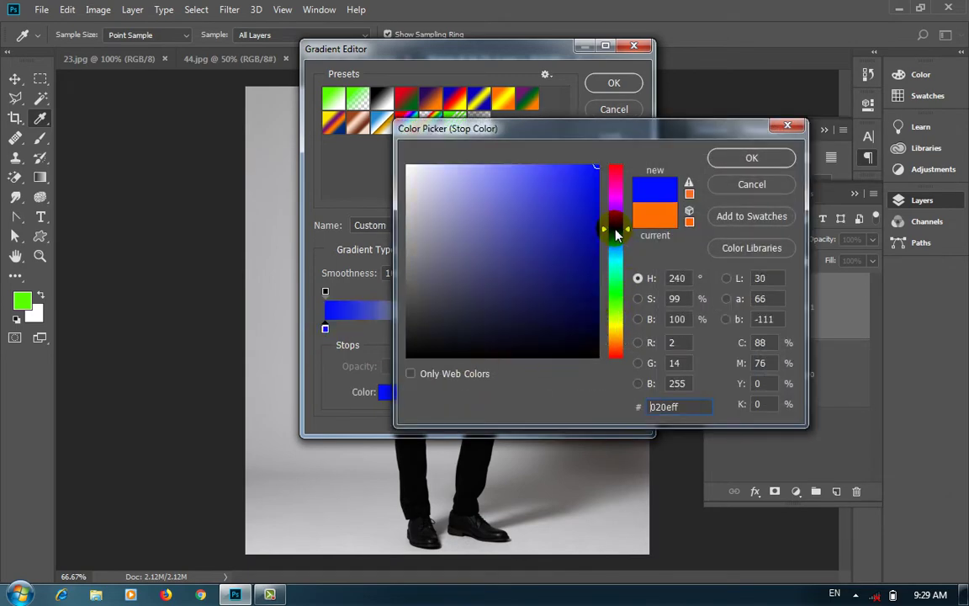
{"action": "left_click", "coordinate": [714, 158]}
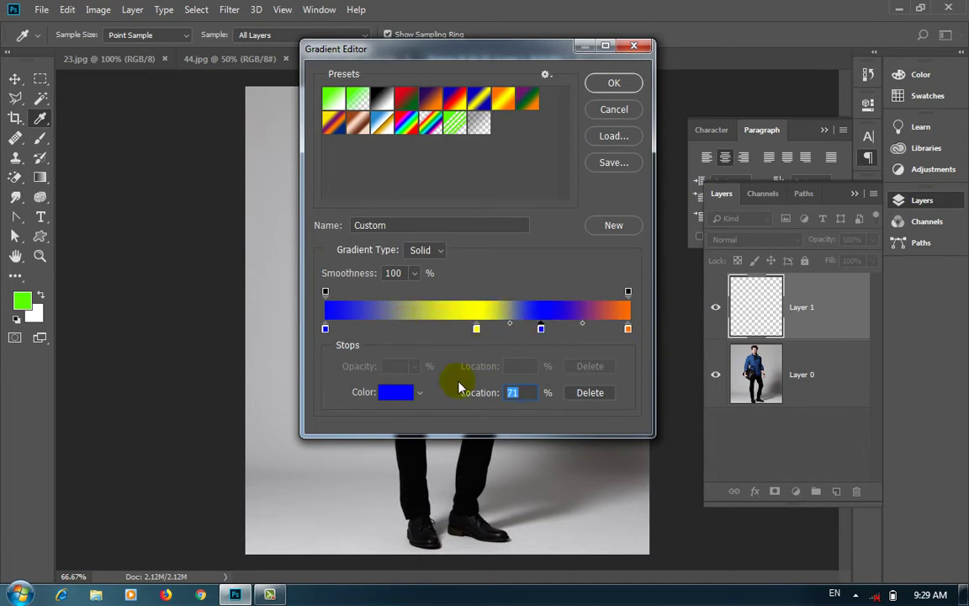
Add a color stop at 71% of the gradient and set its color to yellow ffea02
{"action": "left_click", "coordinate": [396, 399]}
{"action": "left_click_drag", "start_coordinate": [616, 229], "coordinate": [616, 328]}
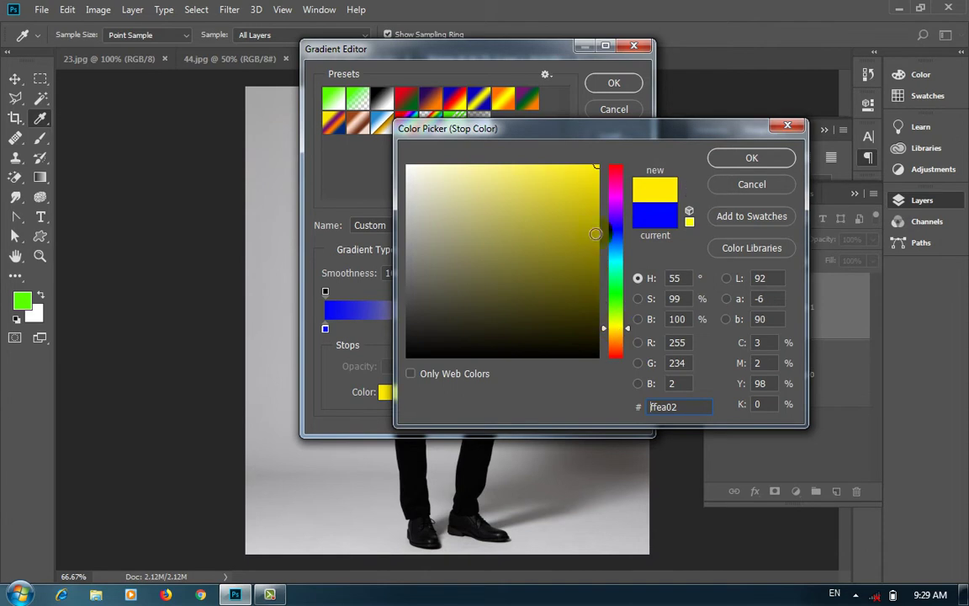
{"action": "left_click", "coordinate": [752, 157]}
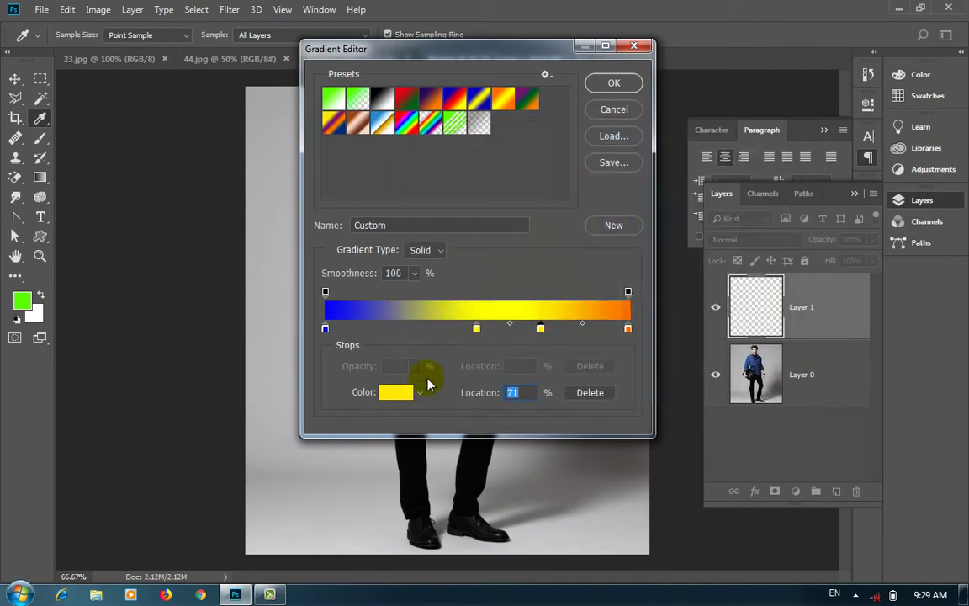
Move the middle yellow stop to 30%, accept the custom gradient, try it as a top-to-bottom linear gradient, and undo it
{"action": "left_click_drag", "start_coordinate": [476, 330], "coordinate": [413, 328]}
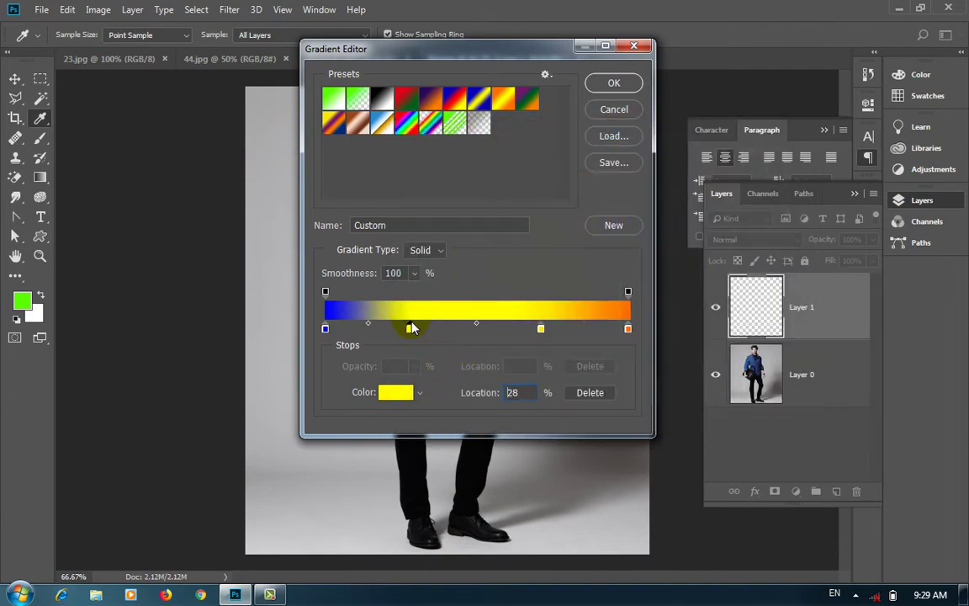
{"action": "left_click", "coordinate": [606, 84]}
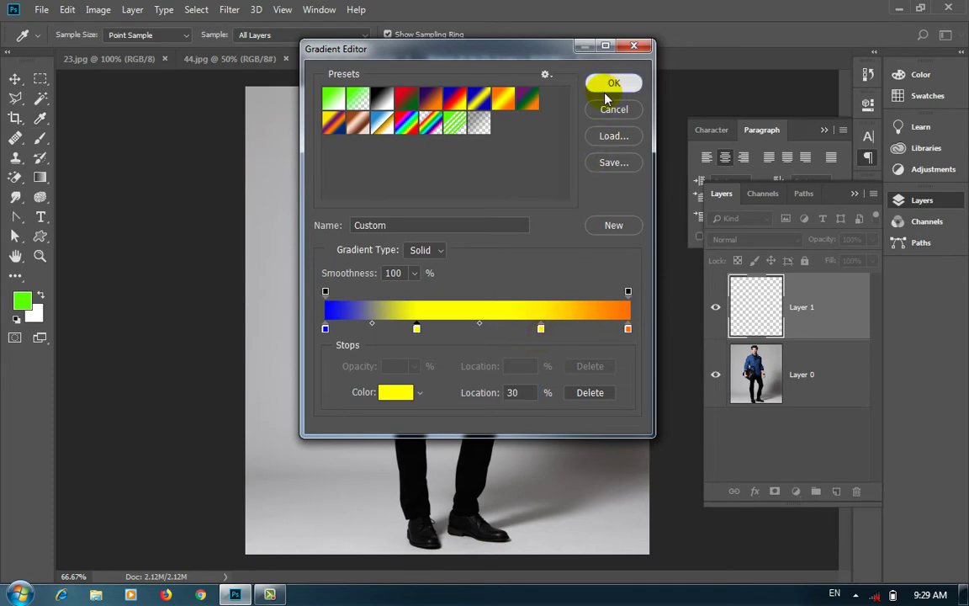
{"action": "left_click_drag", "start_coordinate": [444, 174], "coordinate": [454, 337]}
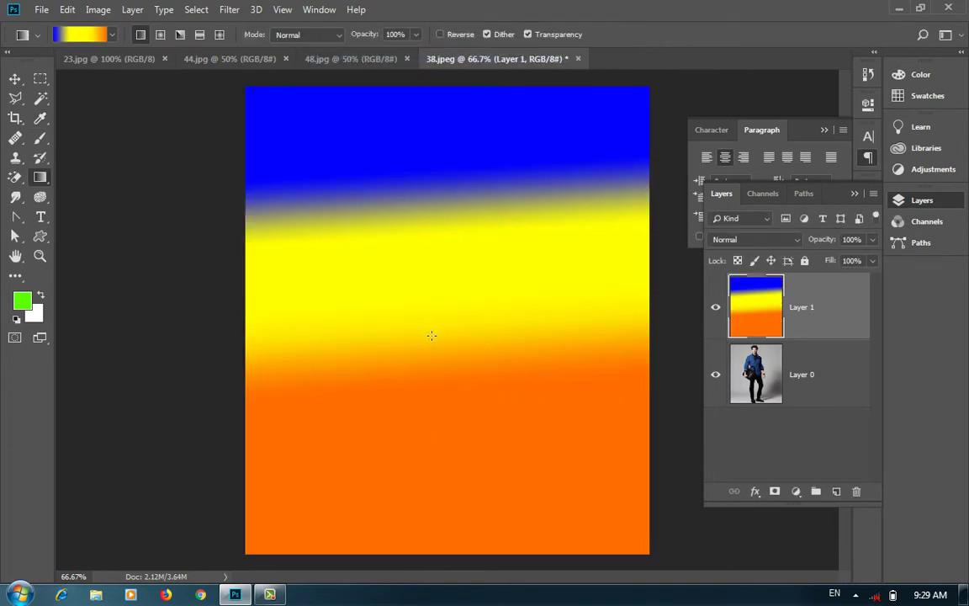
{"action": "key", "text": "ctrl+z"}
Switch to the Paint Bucket tool and try filling Layer 1 with the green foreground color twice, undoing each fill
{"action": "right_click", "coordinate": [39, 178]}
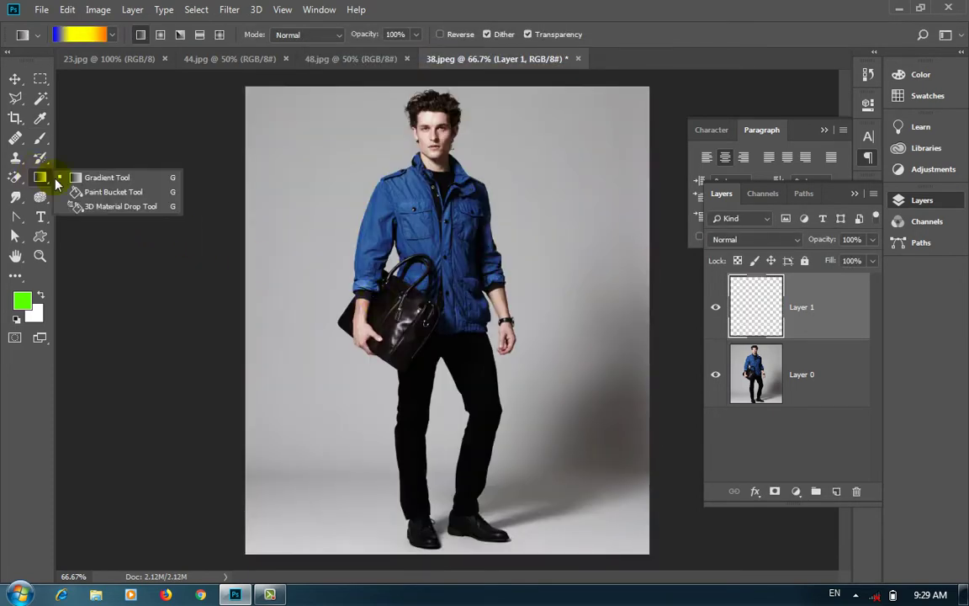
{"action": "left_click", "coordinate": [142, 192]}
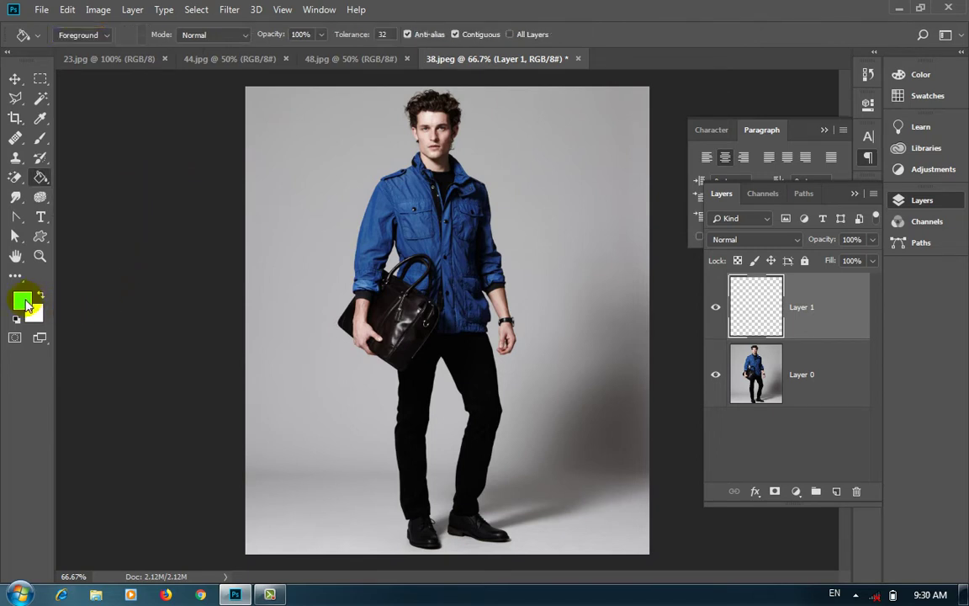
{"action": "left_click", "coordinate": [380, 284]}
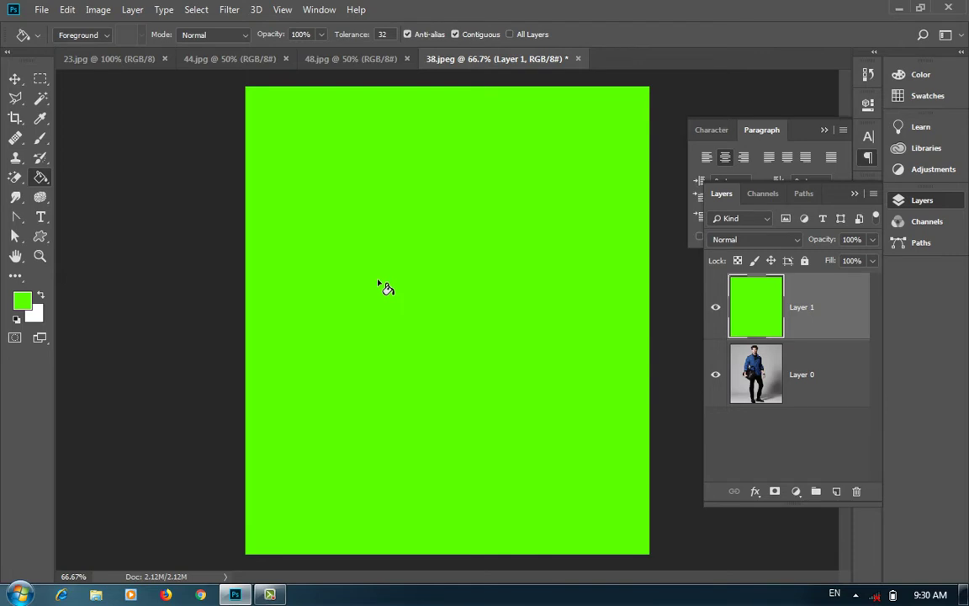
{"action": "key", "text": "ctrl+z"}
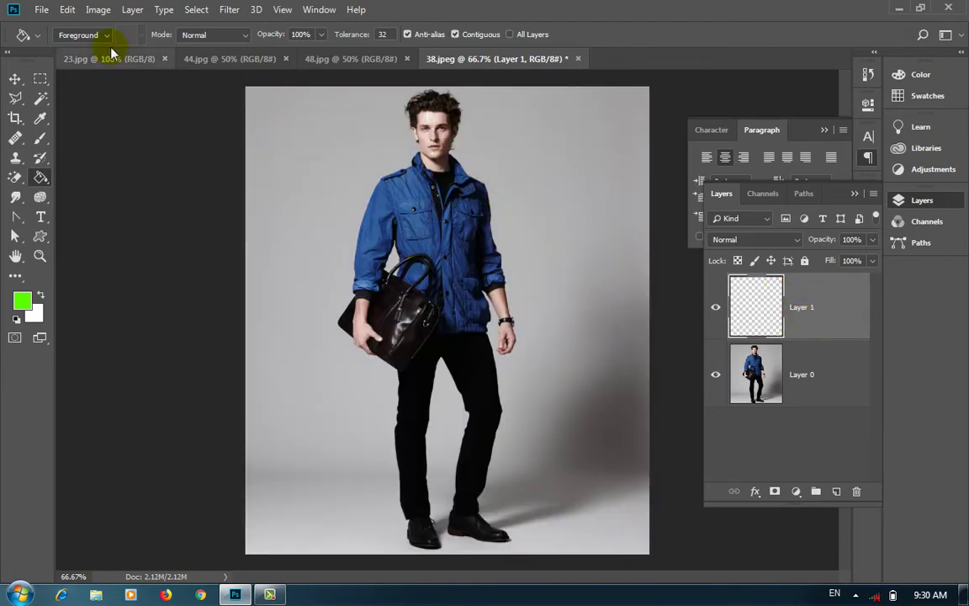
{"action": "left_click", "coordinate": [296, 202]}
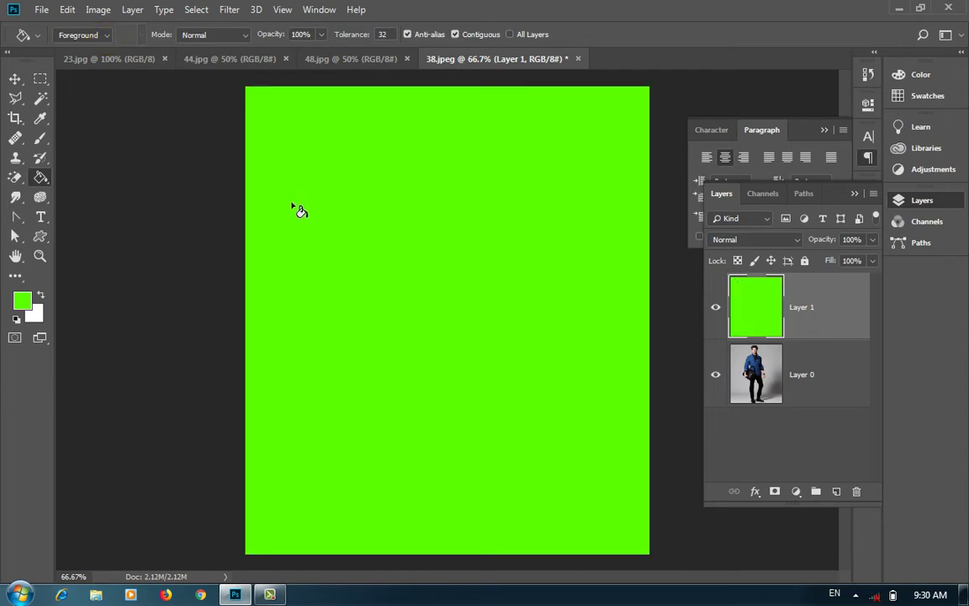
{"action": "key", "text": "ctrl+z"}
Set the Paint Bucket fill source to Pattern, choose the black-and-white dotted pattern, try filling Layer 1 with it, and undo it
{"action": "left_click", "coordinate": [106, 35]}
{"action": "left_click", "coordinate": [82, 46]}
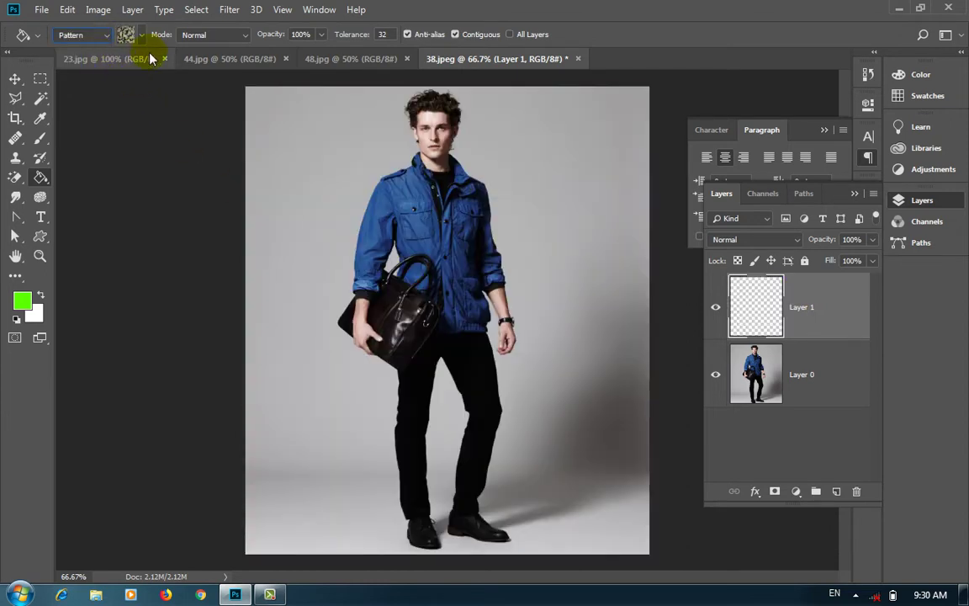
{"action": "left_click", "coordinate": [128, 35]}
{"action": "left_click", "coordinate": [149, 66]}
{"action": "left_click", "coordinate": [320, 281]}
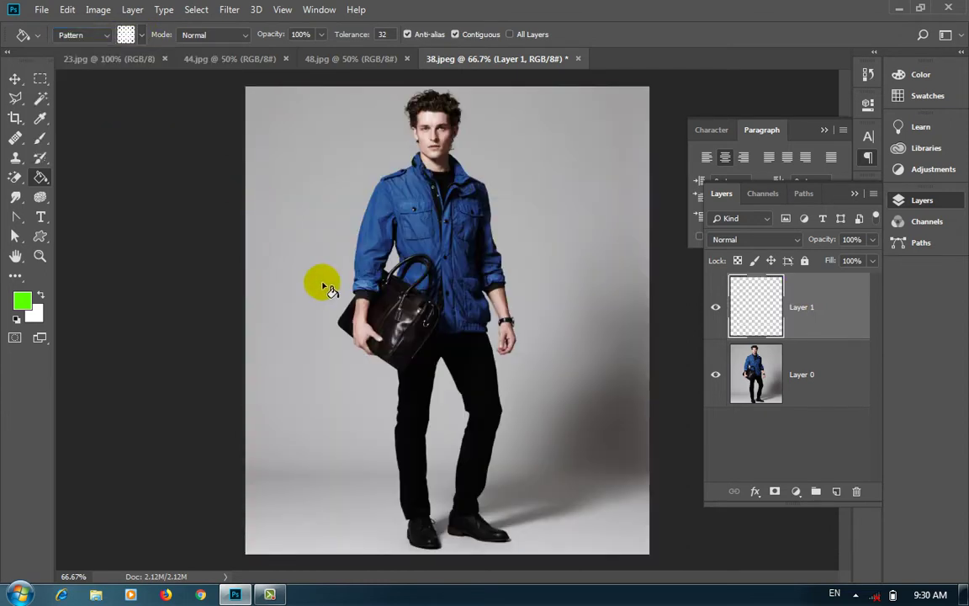
{"action": "left_click", "coordinate": [320, 286]}
{"action": "key", "text": "ctrl+z"}
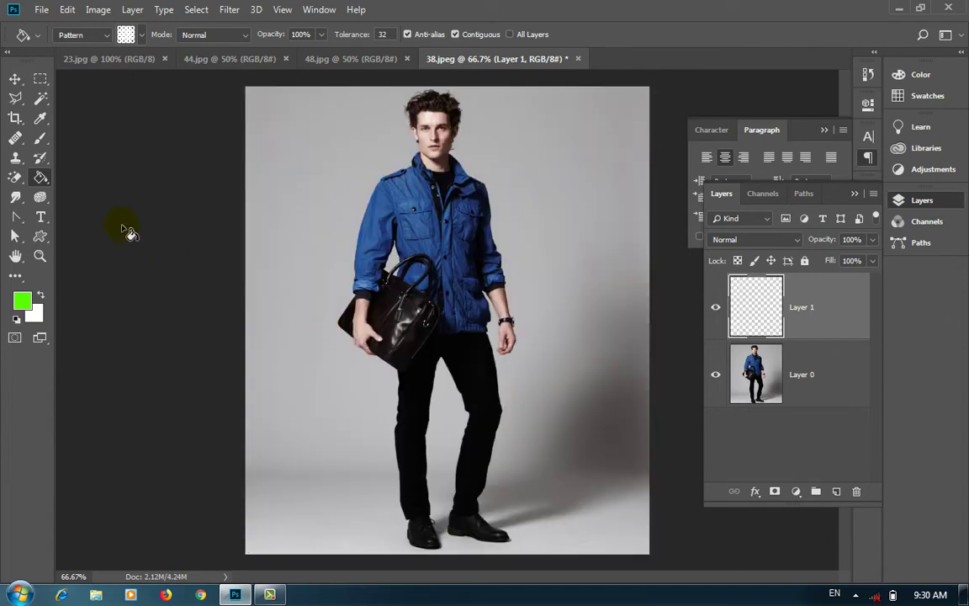
Switch to the Smudge tool after viewing the Gradient and Paint Bucket tool group
{"action": "right_click", "coordinate": [38, 176]}
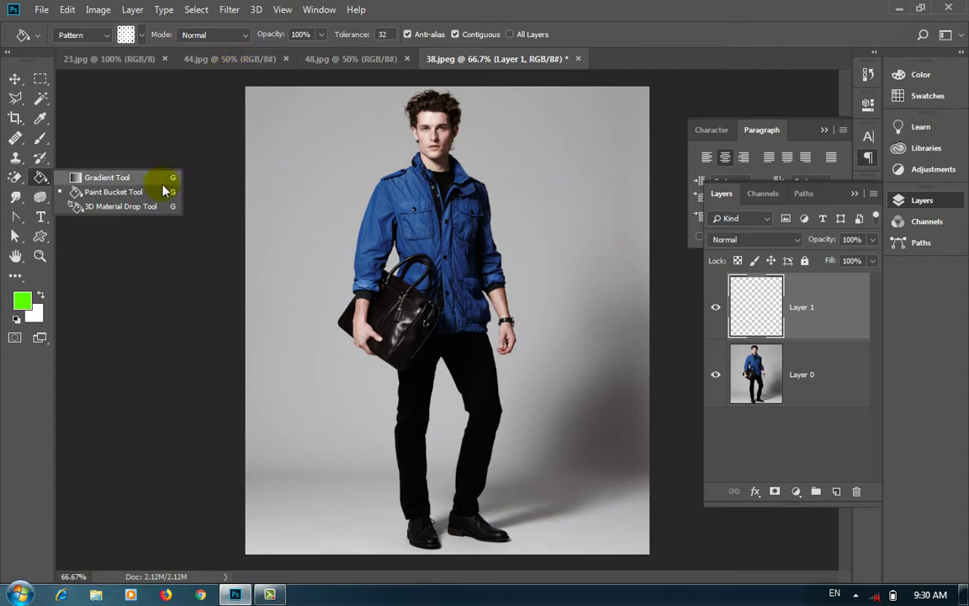
{"action": "left_click", "coordinate": [15, 200]}
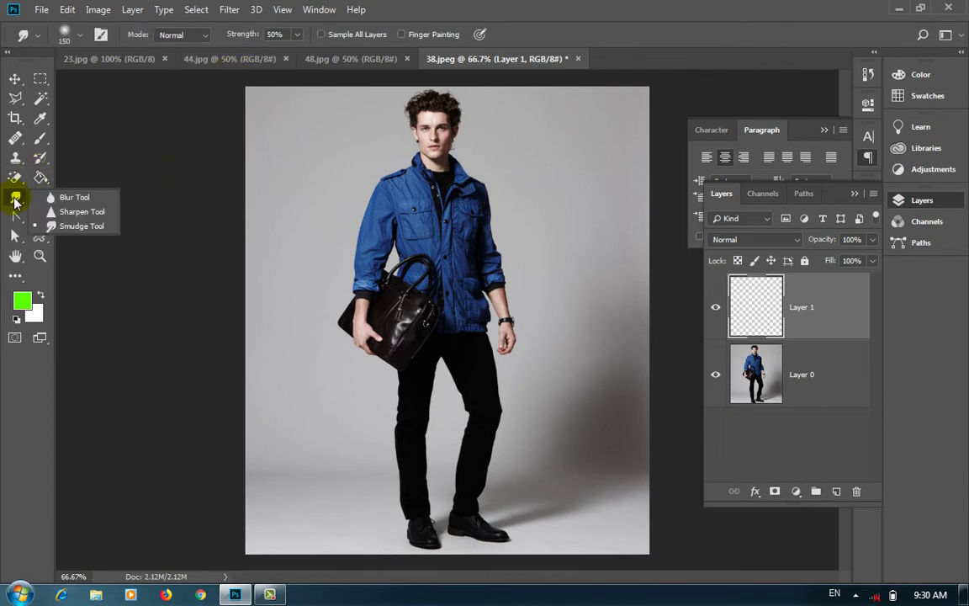
{"action": "left_click", "coordinate": [14, 202]}
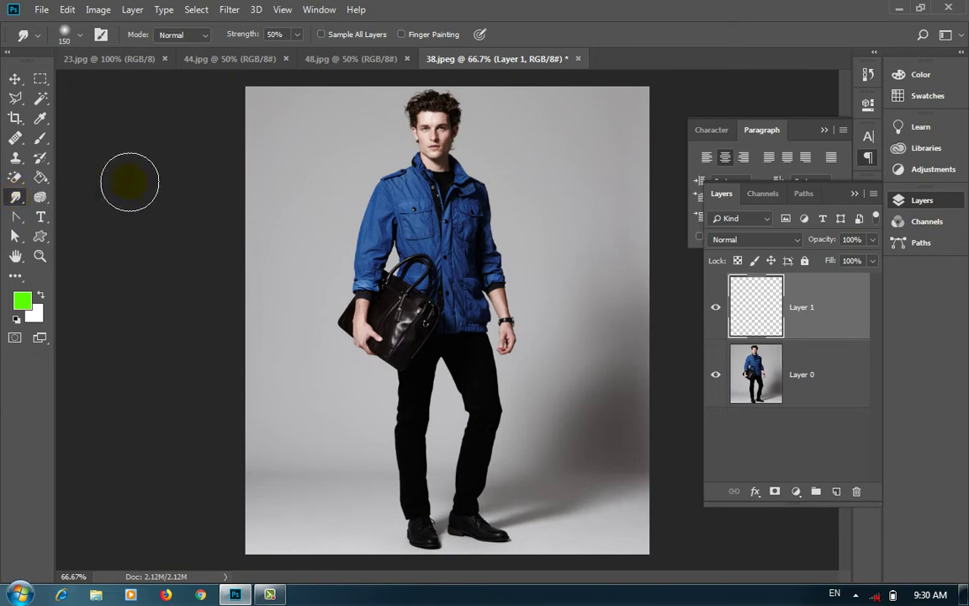
Look through the open photos, switch to 48.jpg, and try softening the cheek skin with the Blur tool at 100% strength
{"action": "left_click", "coordinate": [105, 59]}
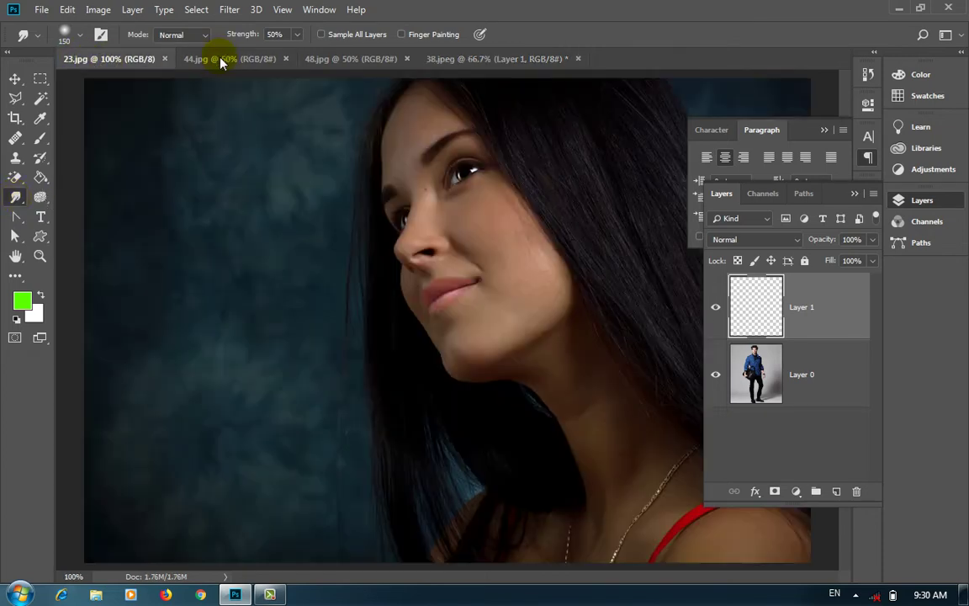
{"action": "left_click", "coordinate": [220, 60]}
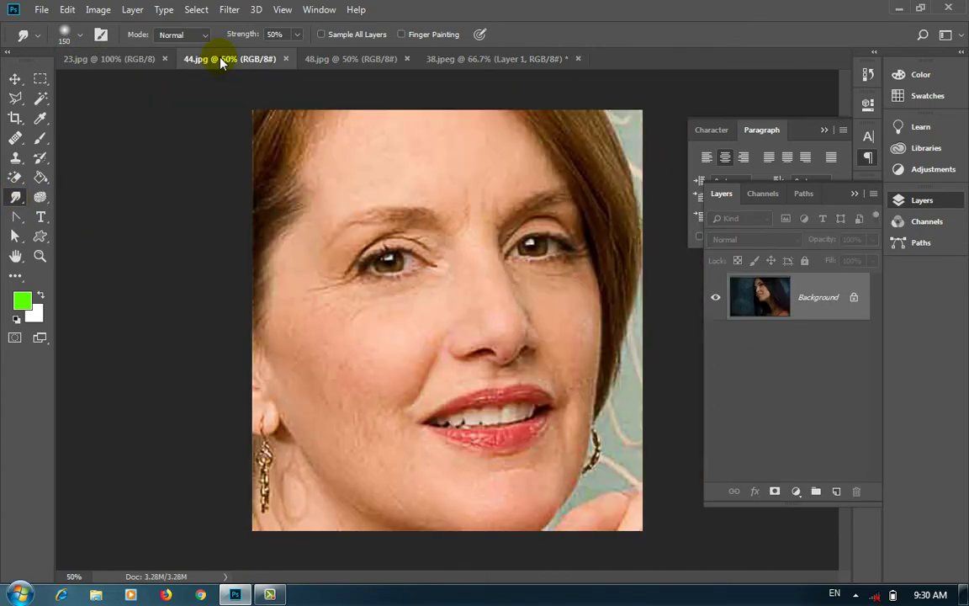
{"action": "left_click", "coordinate": [340, 59]}
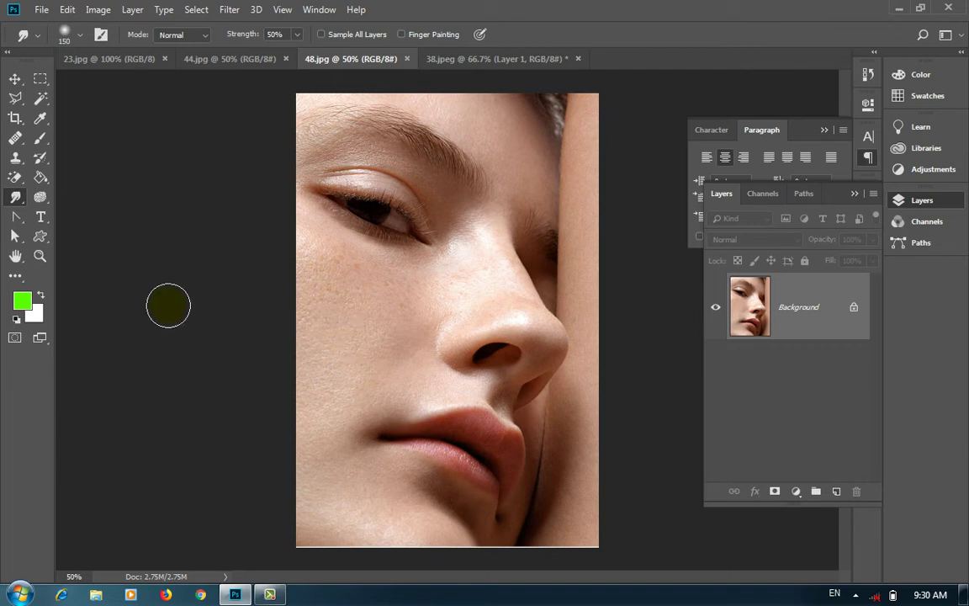
{"action": "left_click_drag", "start_coordinate": [15, 196], "coordinate": [72, 198]}
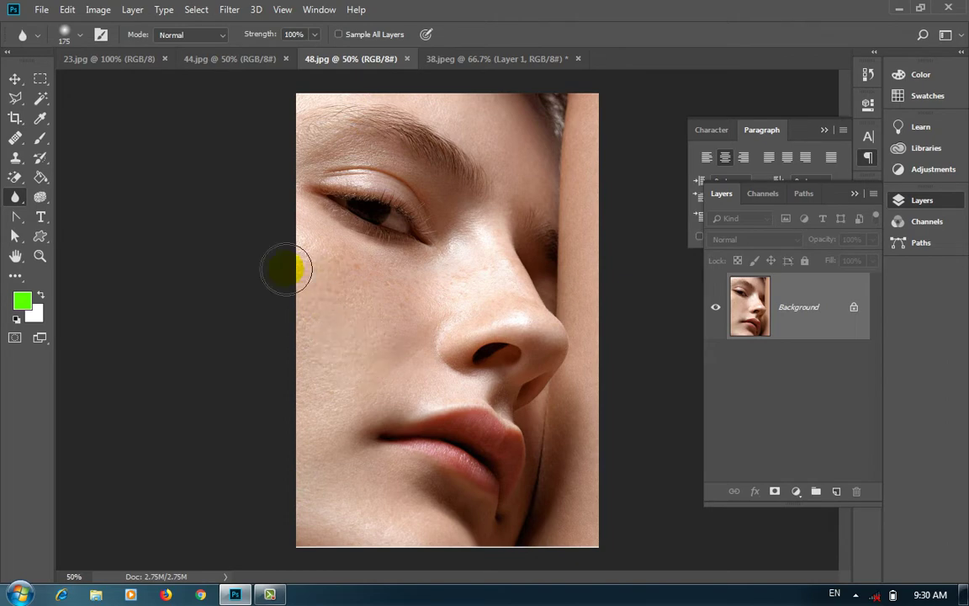
{"action": "mouse_move", "coordinate": [375, 323]}
{"action": "left_mouse_down"}
{"action": "mouse_move", "coordinate": [329, 467]}
{"action": "mouse_move", "coordinate": [297, 280]}
{"action": "mouse_move", "coordinate": [364, 433]}
{"action": "left_mouse_up"}
Switch to 44.jpg and soften the skin beside the eye and down the cheek with the Blur tool at 100% strength
{"action": "left_click", "coordinate": [446, 59]}
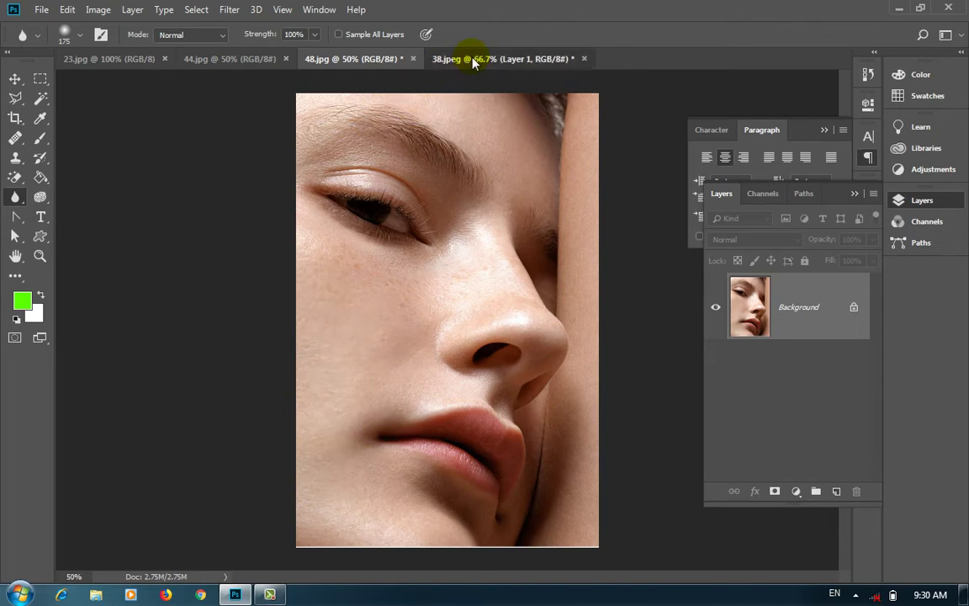
{"action": "left_click", "coordinate": [240, 59]}
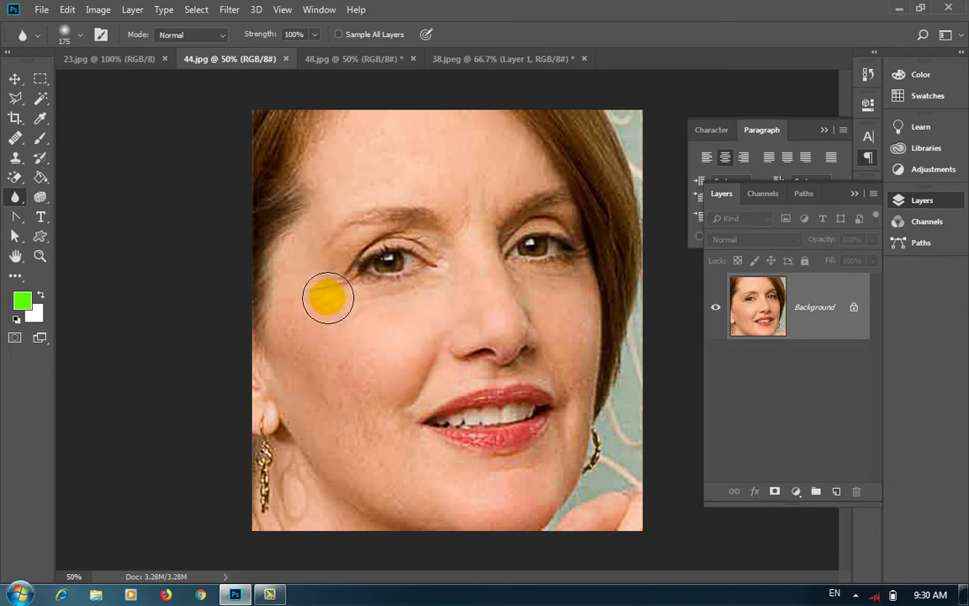
{"action": "mouse_move", "coordinate": [324, 303]}
{"action": "left_mouse_down"}
{"action": "mouse_move", "coordinate": [304, 352]}
{"action": "mouse_move", "coordinate": [371, 423]}
{"action": "left_mouse_up"}
{"action": "key", "text": "ctrl+z"}
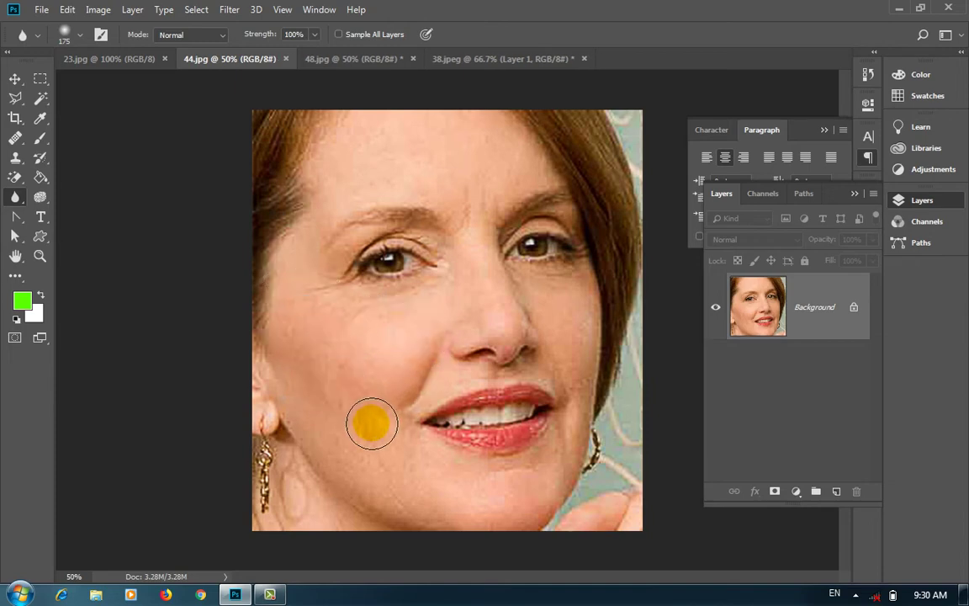
{"action": "left_click", "coordinate": [371, 423]}
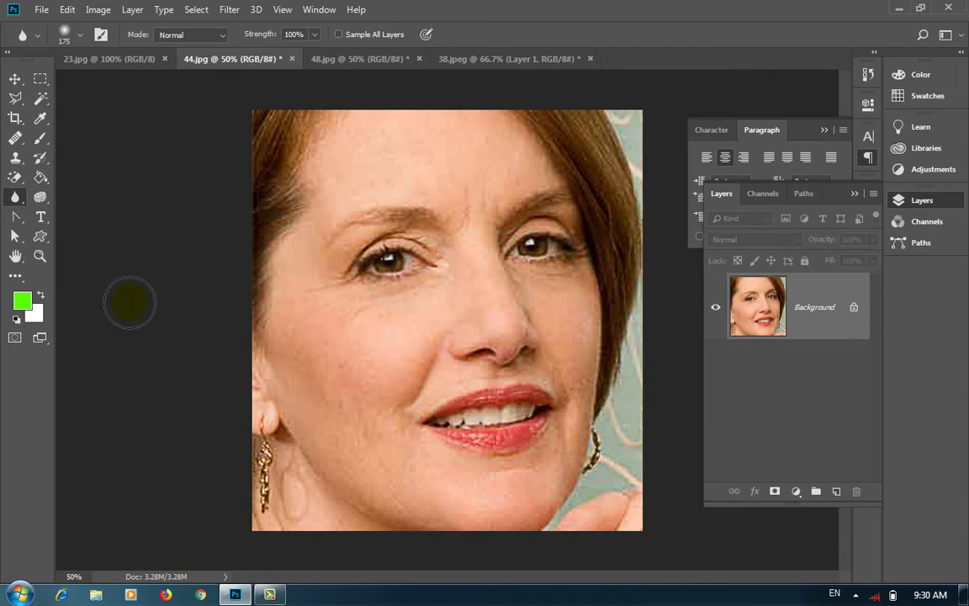
Try sharpening the cheek skin in 48.jpg with the Sharpen tool at 50% strength
{"action": "right_click", "coordinate": [16, 197]}
{"action": "left_click", "coordinate": [94, 212]}
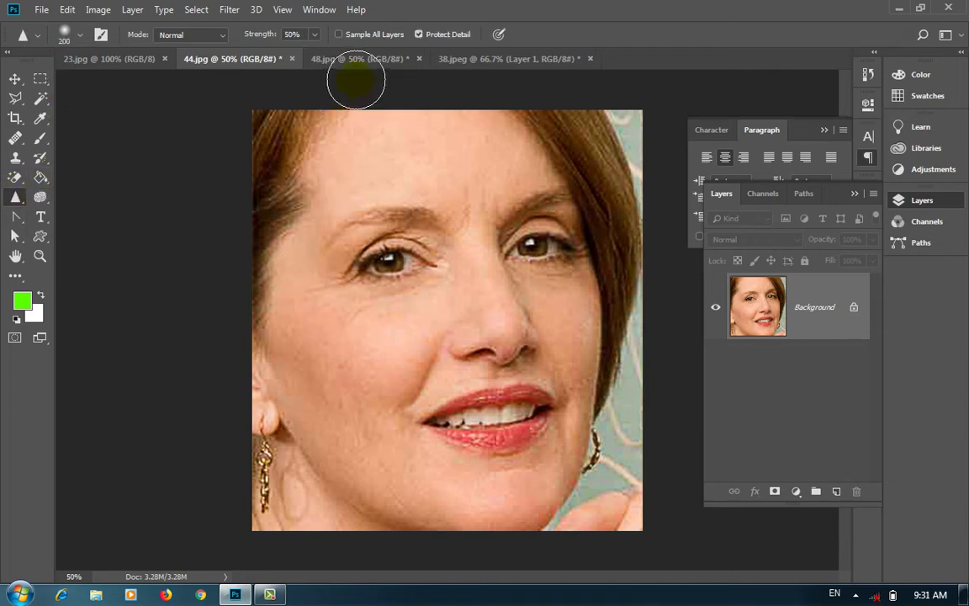
{"action": "left_click", "coordinate": [354, 61]}
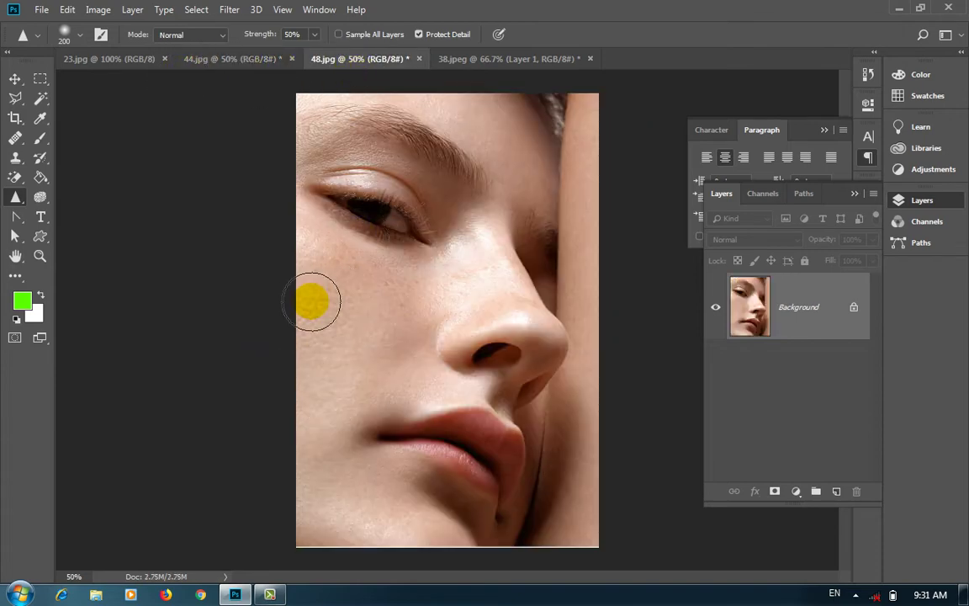
{"action": "mouse_move", "coordinate": [293, 305]}
{"action": "left_mouse_down"}
{"action": "mouse_move", "coordinate": [294, 340]}
{"action": "mouse_move", "coordinate": [360, 349]}
{"action": "mouse_move", "coordinate": [303, 366]}
{"action": "left_mouse_up"}
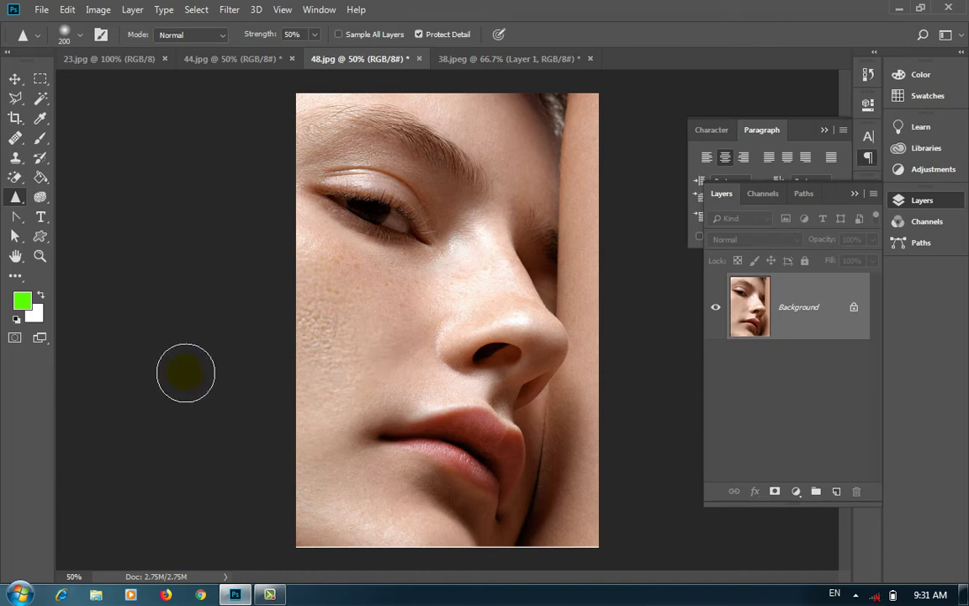
Try smudging the cheek in 48.jpg with the Smudge tool at 50% strength, and revert the photo's edits
{"action": "right_click", "coordinate": [13, 196]}
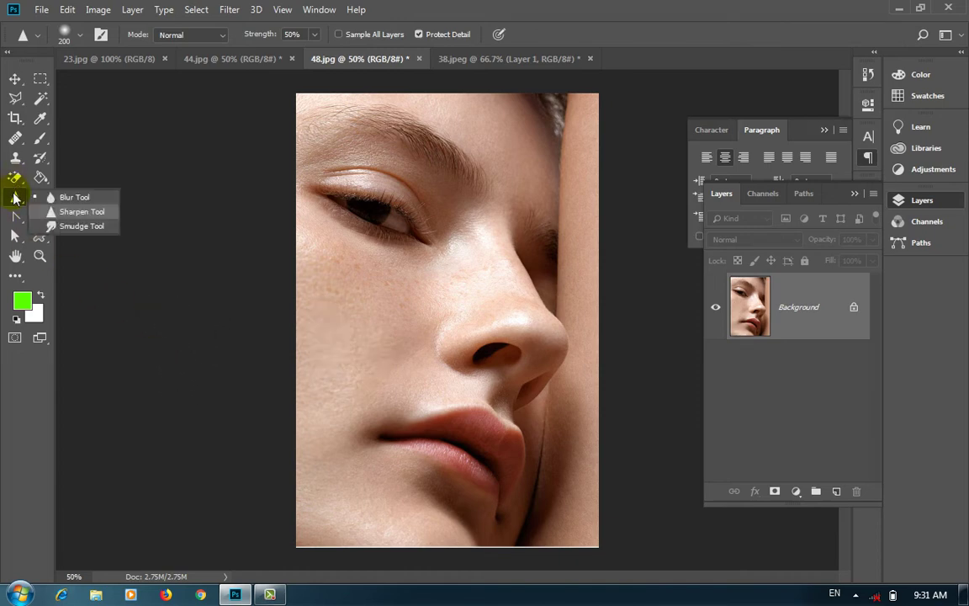
{"action": "left_click", "coordinate": [88, 225]}
{"action": "mouse_move", "coordinate": [319, 288]}
{"action": "left_mouse_down"}
{"action": "mouse_move", "coordinate": [335, 295]}
{"action": "mouse_move", "coordinate": [324, 317]}
{"action": "mouse_move", "coordinate": [318, 275]}
{"action": "mouse_move", "coordinate": [324, 346]}
{"action": "mouse_move", "coordinate": [372, 287]}
{"action": "mouse_move", "coordinate": [315, 367]}
{"action": "mouse_move", "coordinate": [299, 274]}
{"action": "mouse_move", "coordinate": [377, 278]}
{"action": "mouse_move", "coordinate": [321, 355]}
{"action": "mouse_move", "coordinate": [325, 399]}
{"action": "mouse_move", "coordinate": [309, 411]}
{"action": "mouse_move", "coordinate": [321, 333]}
{"action": "mouse_move", "coordinate": [296, 324]}
{"action": "left_mouse_up"}
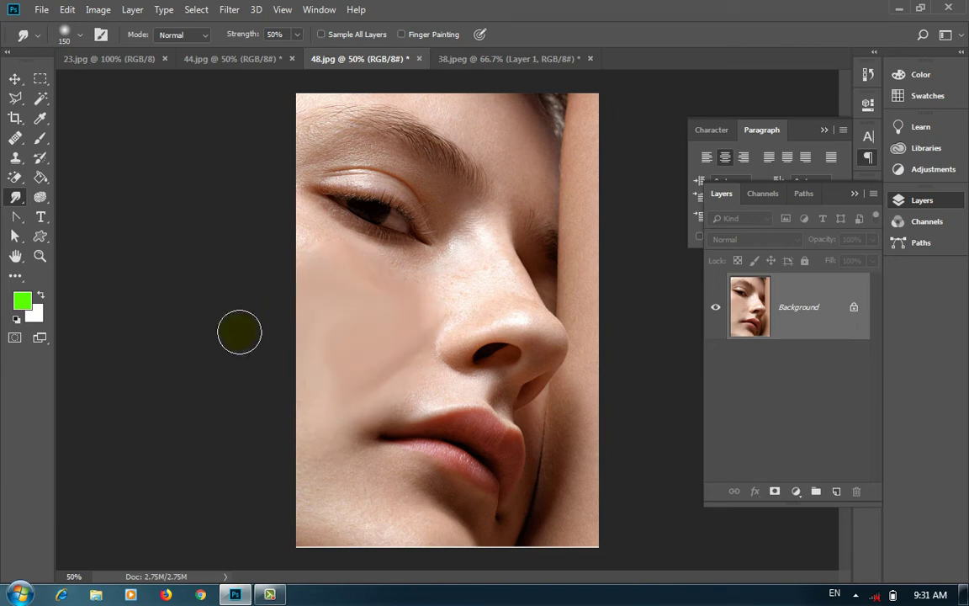
{"action": "key", "text": "ctrl+z"}
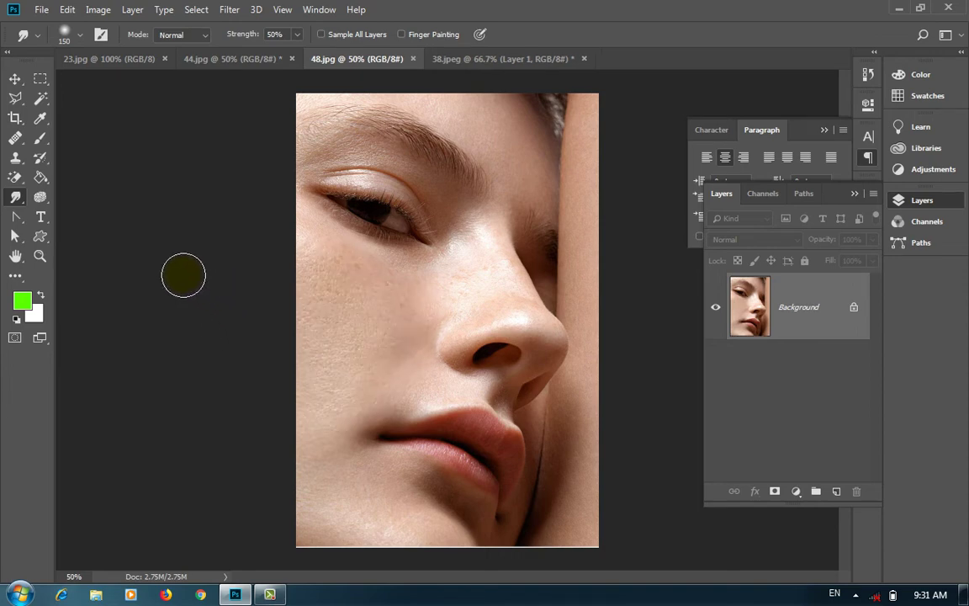
View the Dodge, Burn and Sponge group, switch to 23.jpg, and try lightening the face with the Dodge tool at 100% exposure
{"action": "mouse_move", "coordinate": [47, 196]}
{"action": "left_mouse_down"}
{"action": "mouse_move", "coordinate": [130, 205]}
{"action": "mouse_move", "coordinate": [126, 225]}
{"action": "left_mouse_up"}
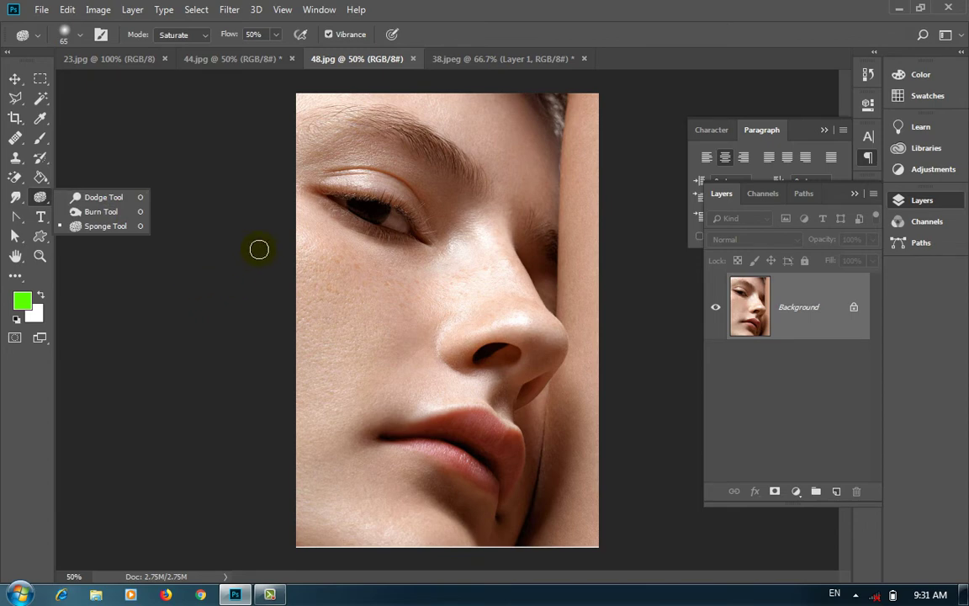
{"action": "left_click", "coordinate": [124, 59]}
{"action": "mouse_move", "coordinate": [493, 264]}
{"action": "left_mouse_down"}
{"action": "mouse_move", "coordinate": [532, 311]}
{"action": "mouse_move", "coordinate": [493, 346]}
{"action": "mouse_move", "coordinate": [508, 296]}
{"action": "mouse_move", "coordinate": [458, 192]}
{"action": "mouse_move", "coordinate": [424, 300]}
{"action": "mouse_move", "coordinate": [515, 297]}
{"action": "mouse_move", "coordinate": [489, 242]}
{"action": "mouse_move", "coordinate": [356, 254]}
{"action": "left_mouse_up"}
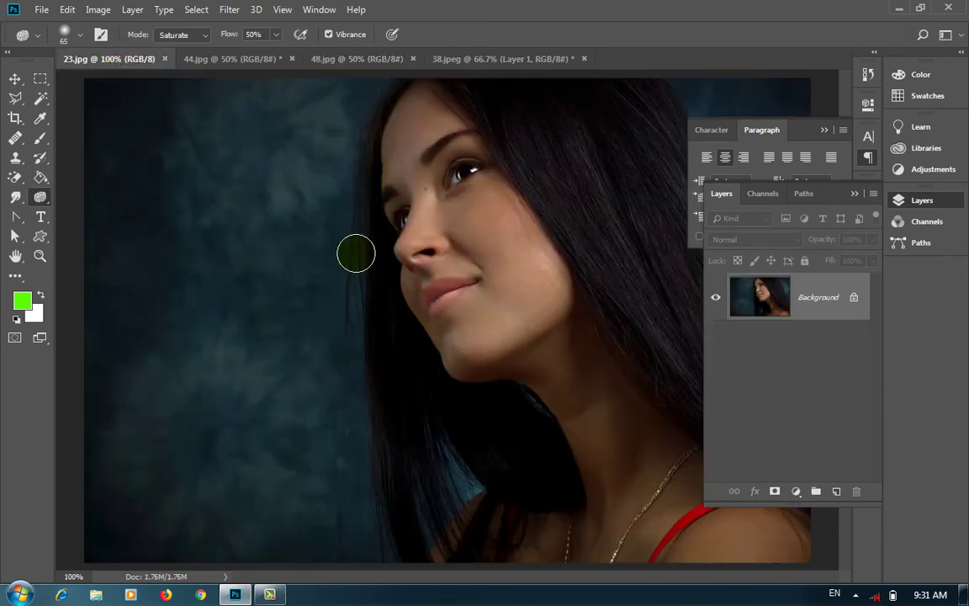
{"action": "left_click_drag", "start_coordinate": [40, 203], "coordinate": [85, 177]}
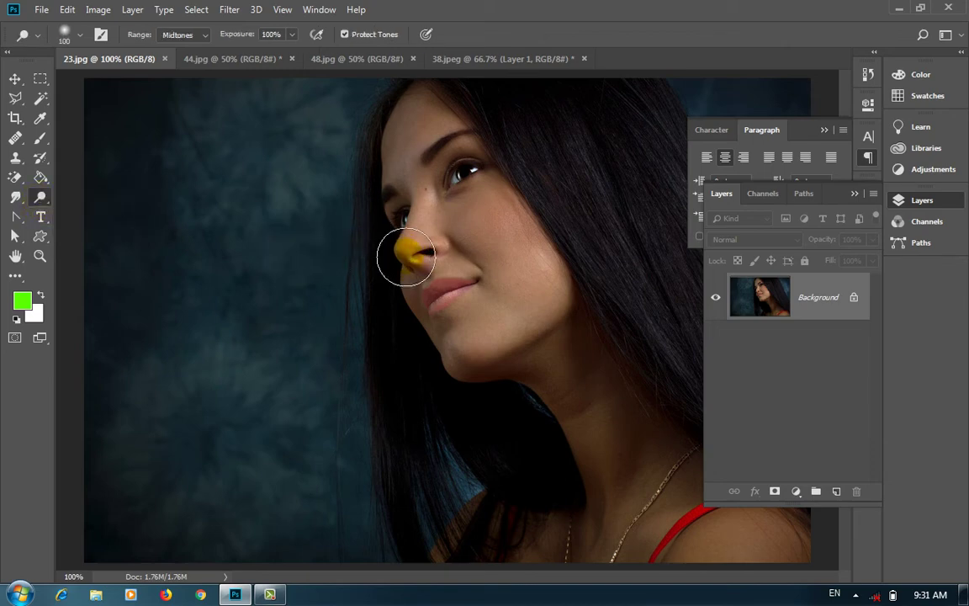
{"action": "mouse_move", "coordinate": [407, 257]}
{"action": "left_mouse_down"}
{"action": "mouse_move", "coordinate": [447, 246]}
{"action": "mouse_move", "coordinate": [441, 232]}
{"action": "mouse_move", "coordinate": [504, 297]}
{"action": "mouse_move", "coordinate": [455, 162]}
{"action": "mouse_move", "coordinate": [432, 160]}
{"action": "mouse_move", "coordinate": [424, 208]}
{"action": "mouse_move", "coordinate": [504, 268]}
{"action": "mouse_move", "coordinate": [480, 307]}
{"action": "mouse_move", "coordinate": [476, 349]}
{"action": "left_mouse_up"}
Enlarge the Dodge brush to 125, try lightening the face and neck at 16% exposure, and set the exposure back to 100%
{"action": "key", "text": "bracketright"}
{"action": "left_click", "coordinate": [294, 40]}
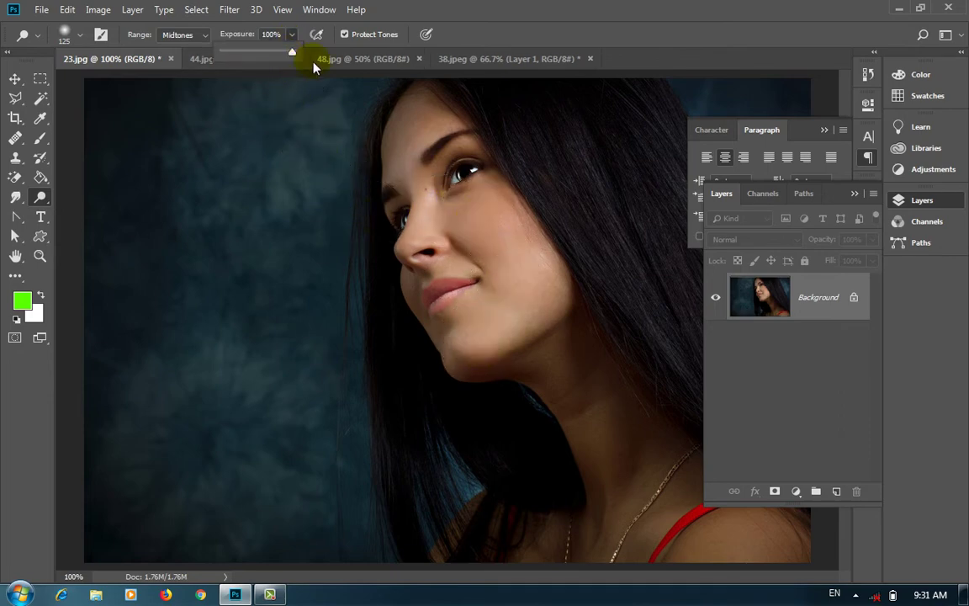
{"action": "mouse_move", "coordinate": [383, 126]}
{"action": "left_mouse_down"}
{"action": "mouse_move", "coordinate": [493, 194]}
{"action": "mouse_move", "coordinate": [501, 253]}
{"action": "left_mouse_up"}
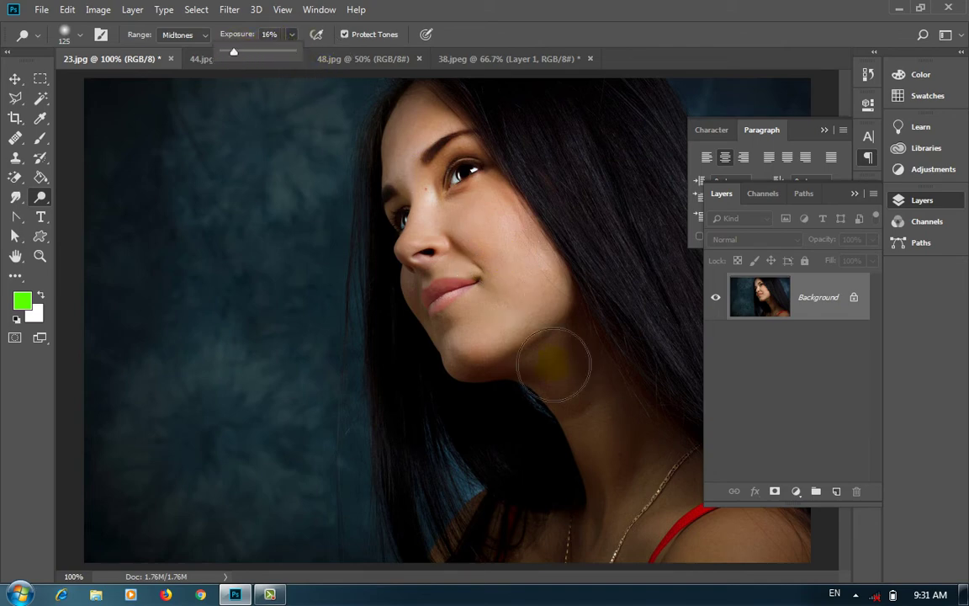
{"action": "mouse_move", "coordinate": [554, 370]}
{"action": "left_mouse_down"}
{"action": "mouse_move", "coordinate": [563, 343]}
{"action": "mouse_move", "coordinate": [454, 294]}
{"action": "mouse_move", "coordinate": [509, 361]}
{"action": "mouse_move", "coordinate": [567, 385]}
{"action": "mouse_move", "coordinate": [643, 497]}
{"action": "left_mouse_up"}
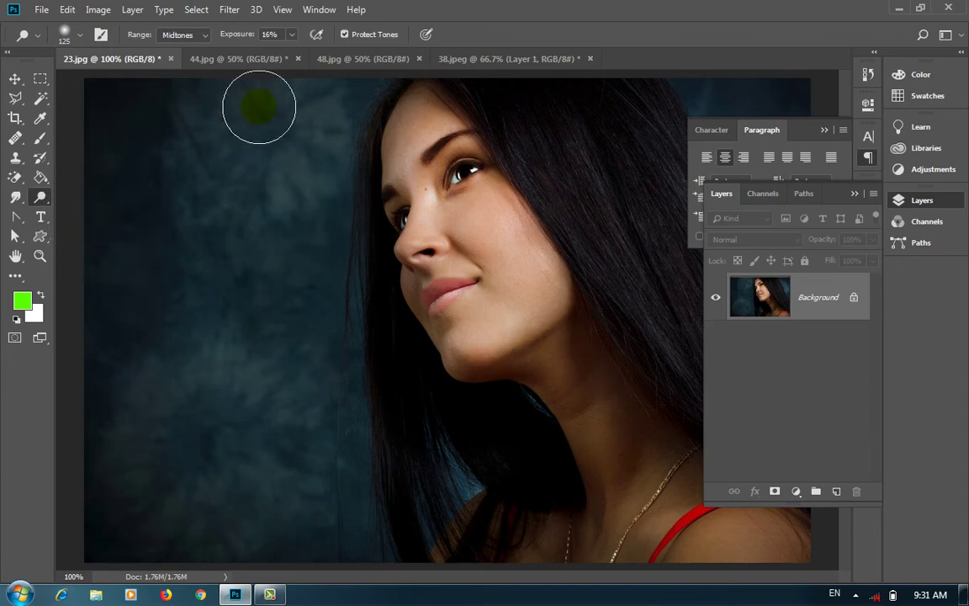
{"action": "left_click_drag", "start_coordinate": [337, 70], "coordinate": [367, 70]}
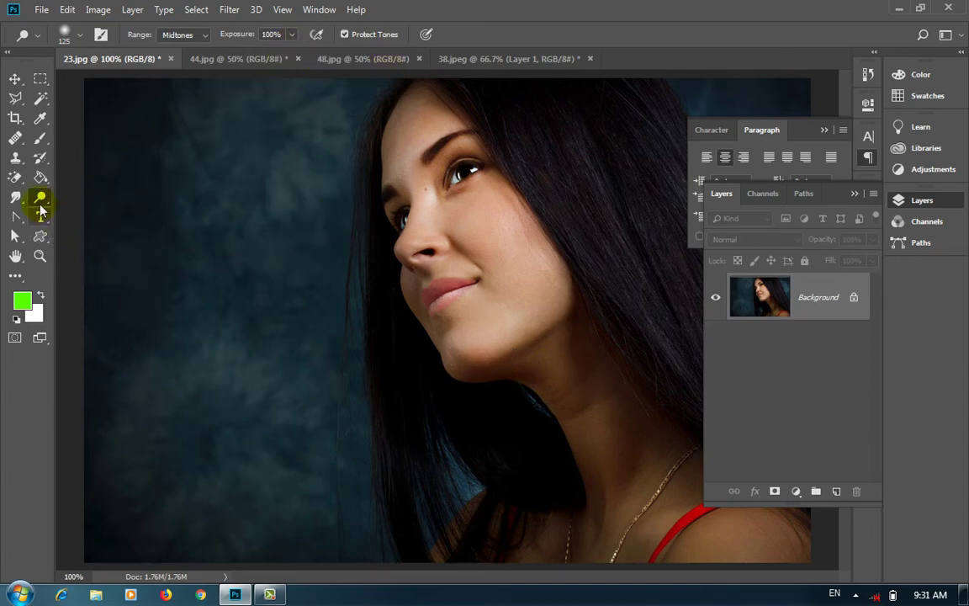
Switch to the Burn tool, set its exposure to 100%, and try darkening the cheek in 23.jpg
{"action": "right_click", "coordinate": [38, 198]}
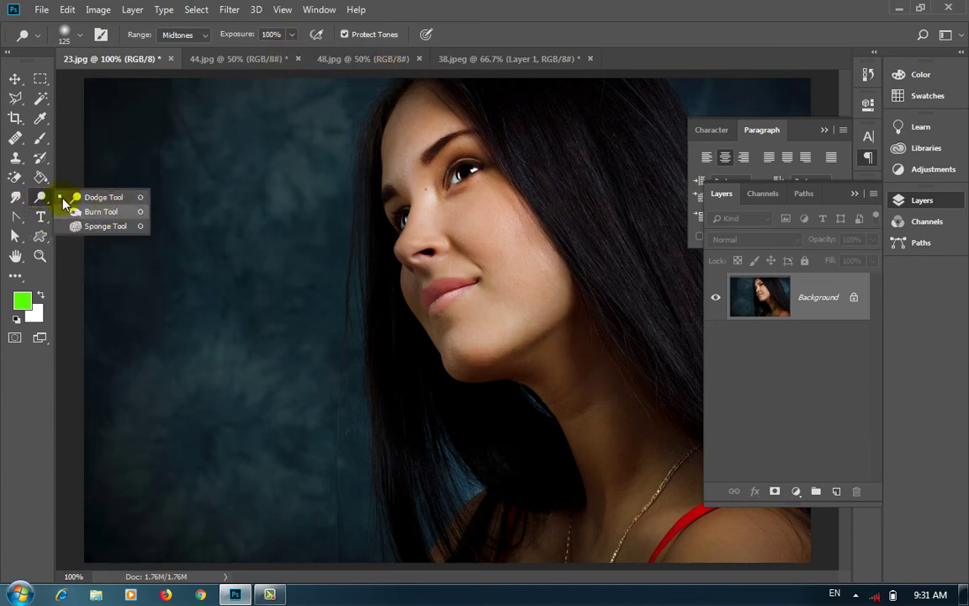
{"action": "left_click", "coordinate": [101, 211]}
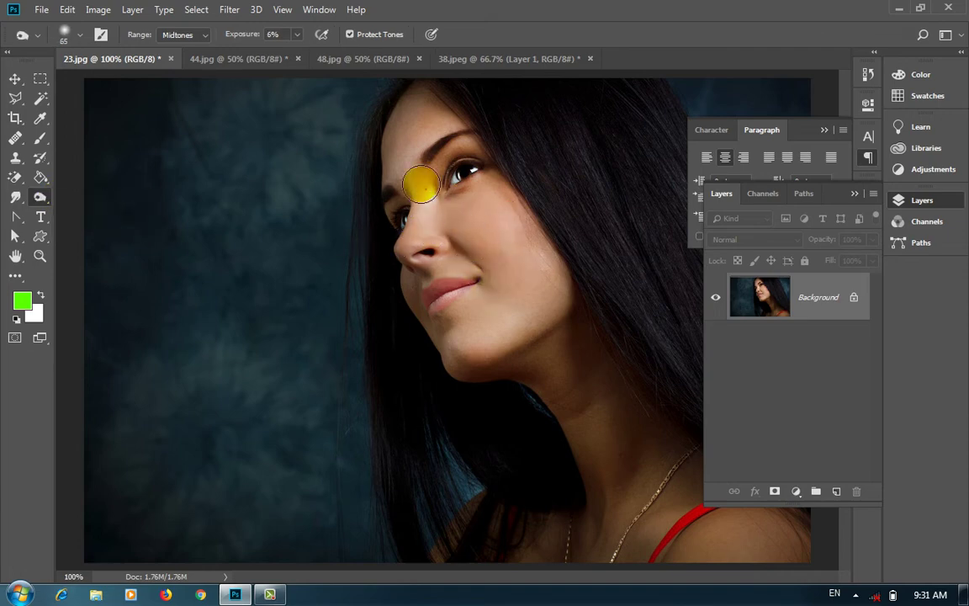
{"action": "left_click", "coordinate": [299, 35]}
{"action": "left_click_drag", "start_coordinate": [296, 53], "coordinate": [389, 54]}
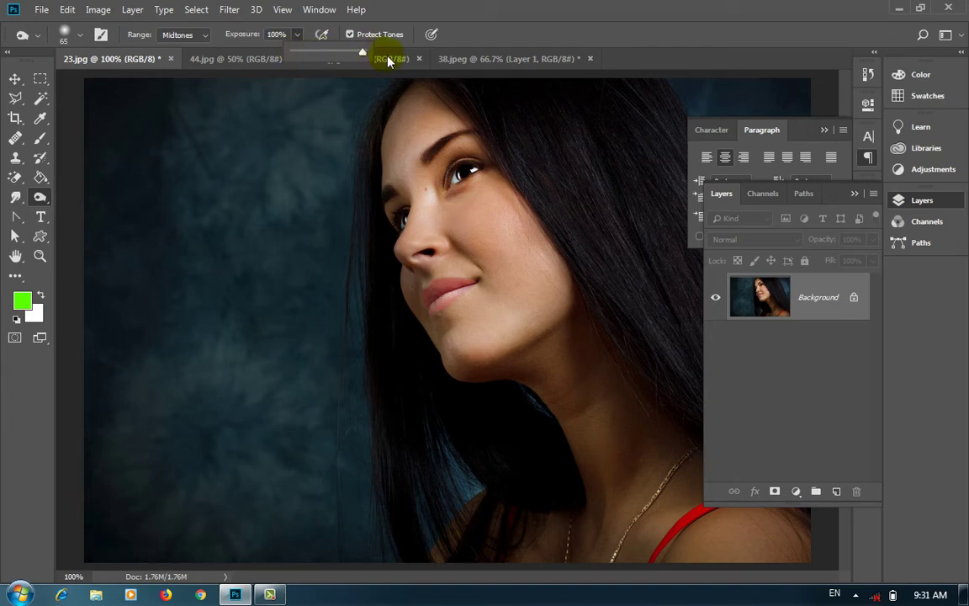
{"action": "mouse_move", "coordinate": [429, 197]}
{"action": "left_mouse_down"}
{"action": "mouse_move", "coordinate": [471, 191]}
{"action": "mouse_move", "coordinate": [447, 236]}
{"action": "left_mouse_up"}
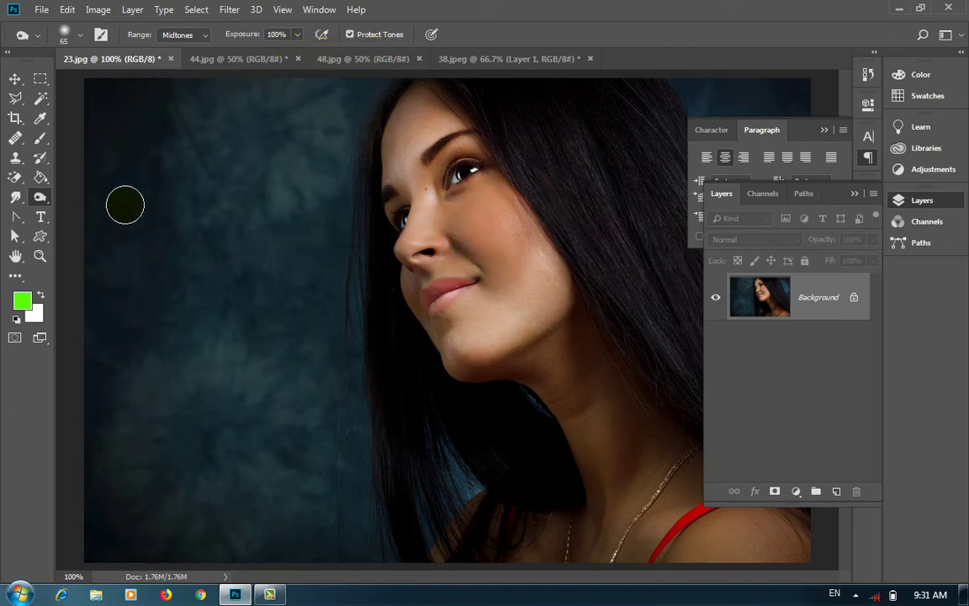
Switch to the Sponge tool, set its mode to Desaturate, and try draining the color from the face
{"action": "left_click", "coordinate": [39, 198]}
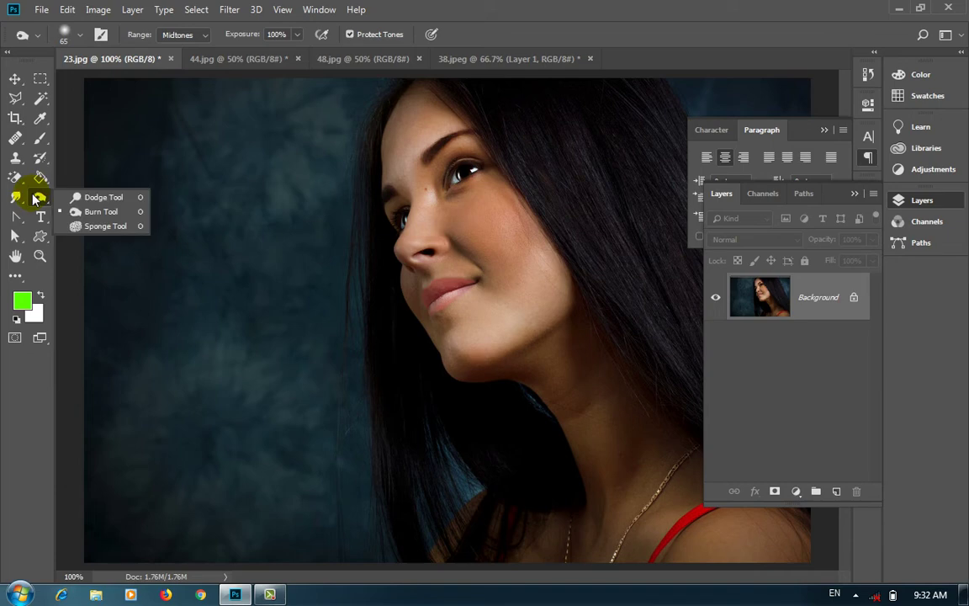
{"action": "left_click", "coordinate": [106, 226]}
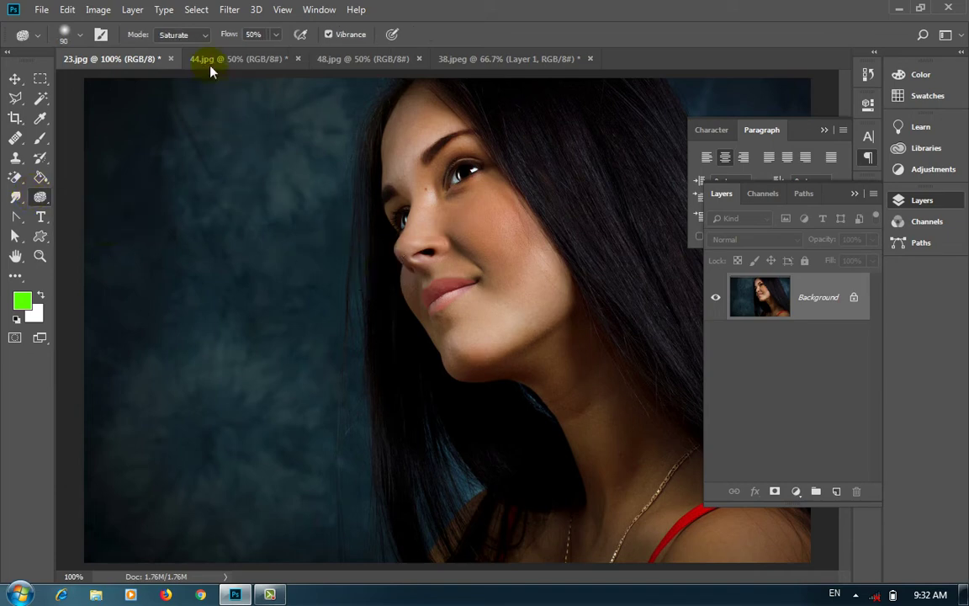
{"action": "left_click", "coordinate": [204, 35]}
{"action": "left_click", "coordinate": [194, 50]}
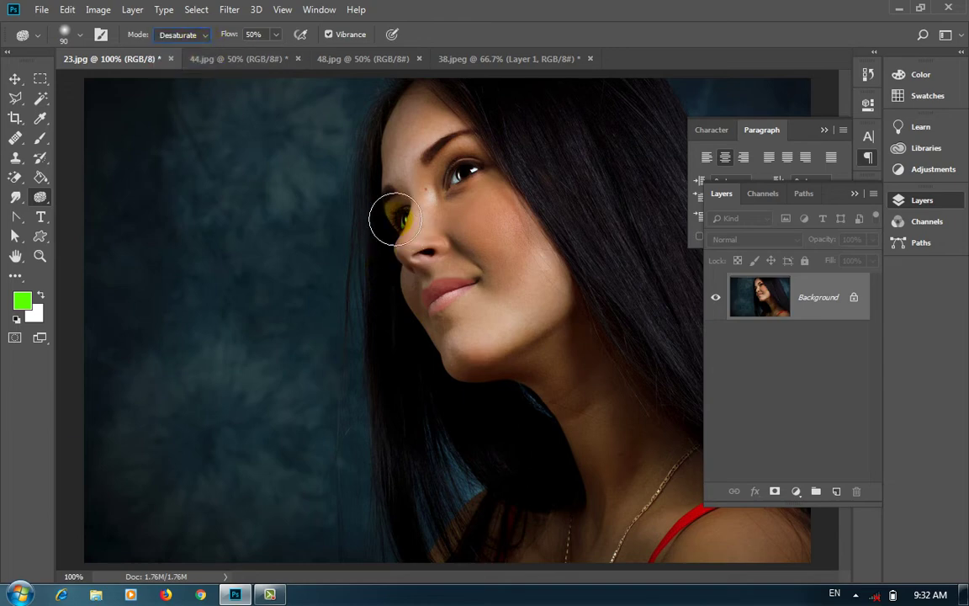
{"action": "mouse_move", "coordinate": [395, 219]}
{"action": "left_mouse_down"}
{"action": "mouse_move", "coordinate": [503, 236]}
{"action": "mouse_move", "coordinate": [421, 141]}
{"action": "mouse_move", "coordinate": [386, 220]}
{"action": "mouse_move", "coordinate": [456, 218]}
{"action": "mouse_move", "coordinate": [387, 256]}
{"action": "mouse_move", "coordinate": [377, 215]}
{"action": "left_mouse_up"}
Set the Sponge mode to Saturate, try boosting the color of the cheek and nose, and revert 23.jpg to its saved state
{"action": "left_click", "coordinate": [204, 35]}
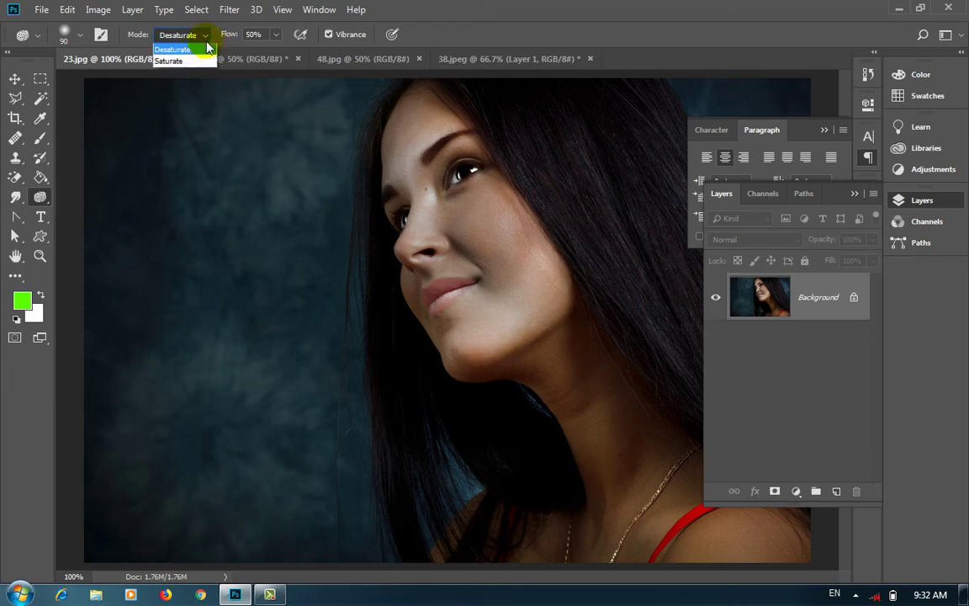
{"action": "left_click", "coordinate": [175, 61]}
{"action": "mouse_move", "coordinate": [509, 223]}
{"action": "left_mouse_down"}
{"action": "mouse_move", "coordinate": [451, 223]}
{"action": "mouse_move", "coordinate": [406, 147]}
{"action": "mouse_move", "coordinate": [429, 260]}
{"action": "left_mouse_up"}
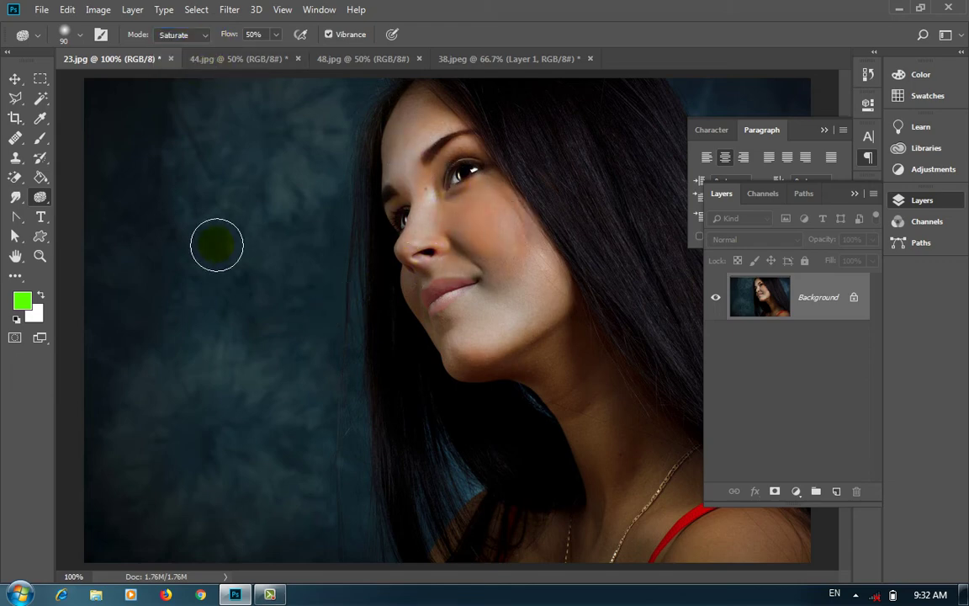
{"action": "key", "text": "F12"}
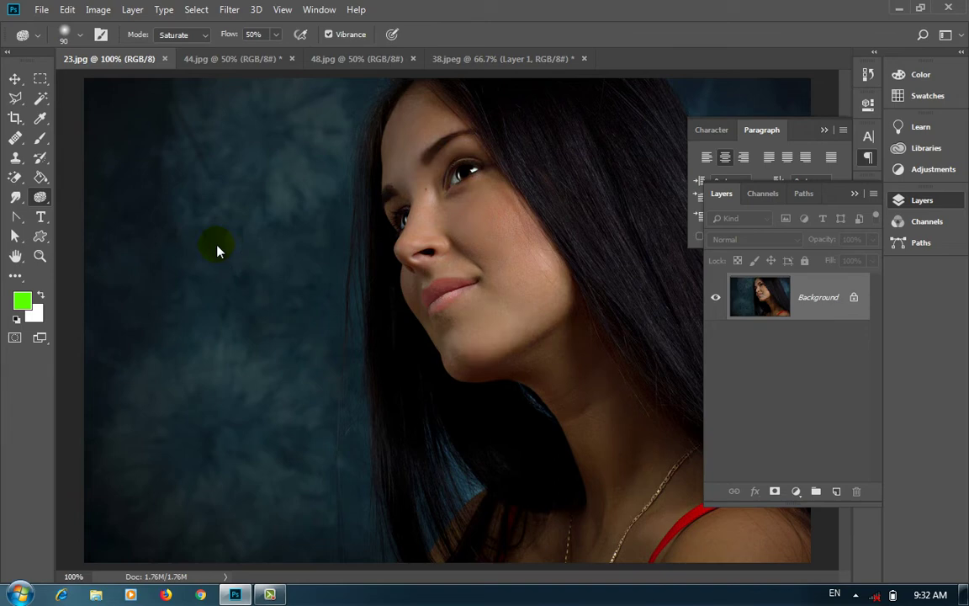
{"action": "left_click", "coordinate": [16, 224]}
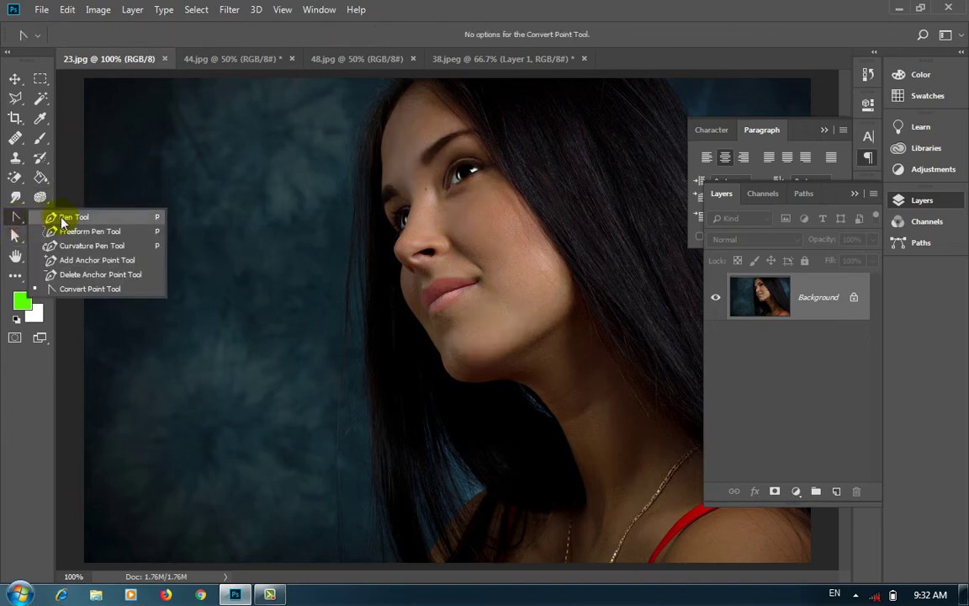
{"action": "left_click", "coordinate": [15, 207]}
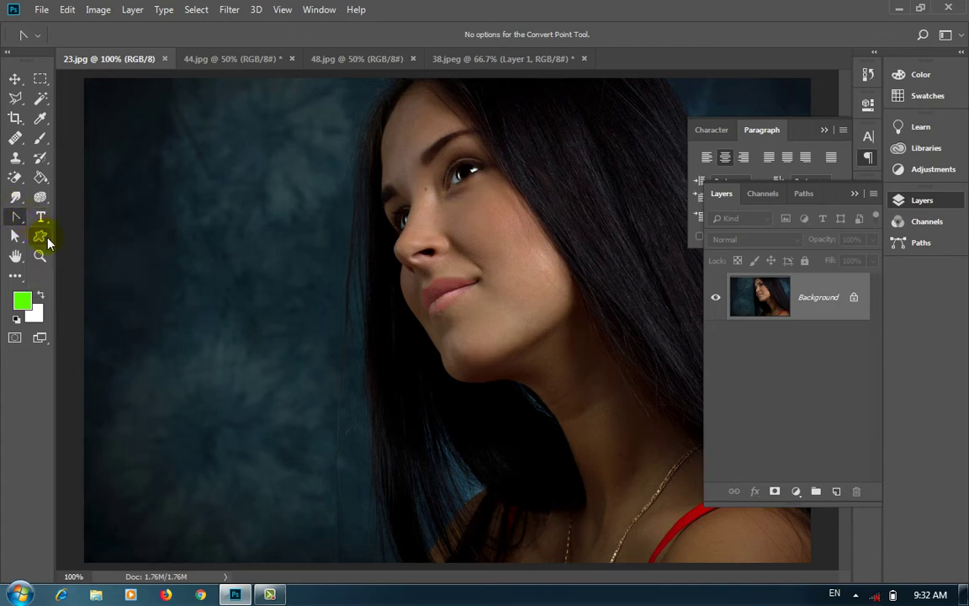
Draw a green five-sided polygon shape about 211 by 204 px on the dark backdrop of 23.jpg with the Polygon tool
{"action": "left_click", "coordinate": [48, 242]}
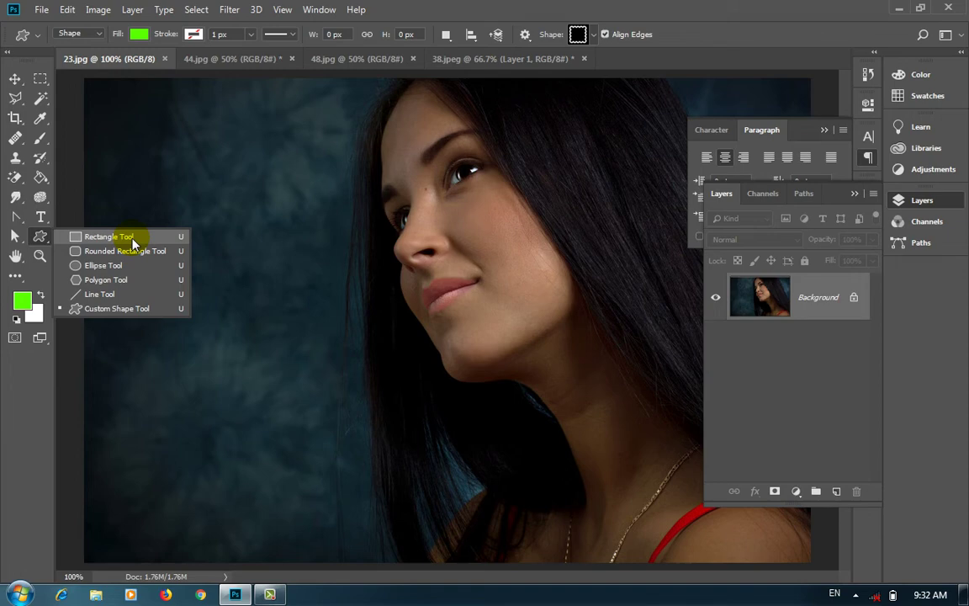
{"action": "left_click", "coordinate": [111, 283]}
{"action": "left_click_drag", "start_coordinate": [189, 233], "coordinate": [244, 299]}
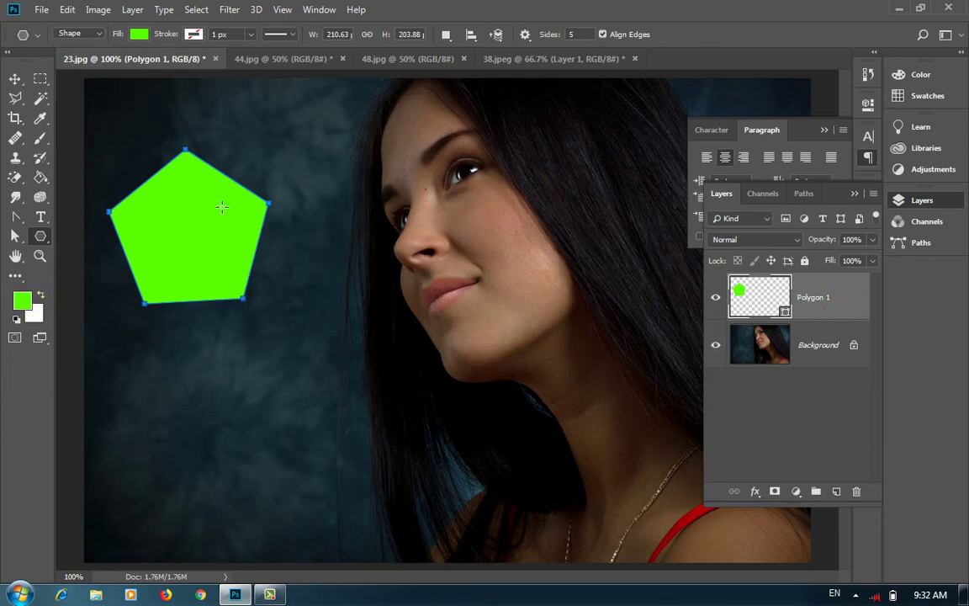
Delete the green polygon's shape layer from 23.jpg
{"action": "left_click", "coordinate": [856, 493]}
{"action": "left_click", "coordinate": [421, 231]}
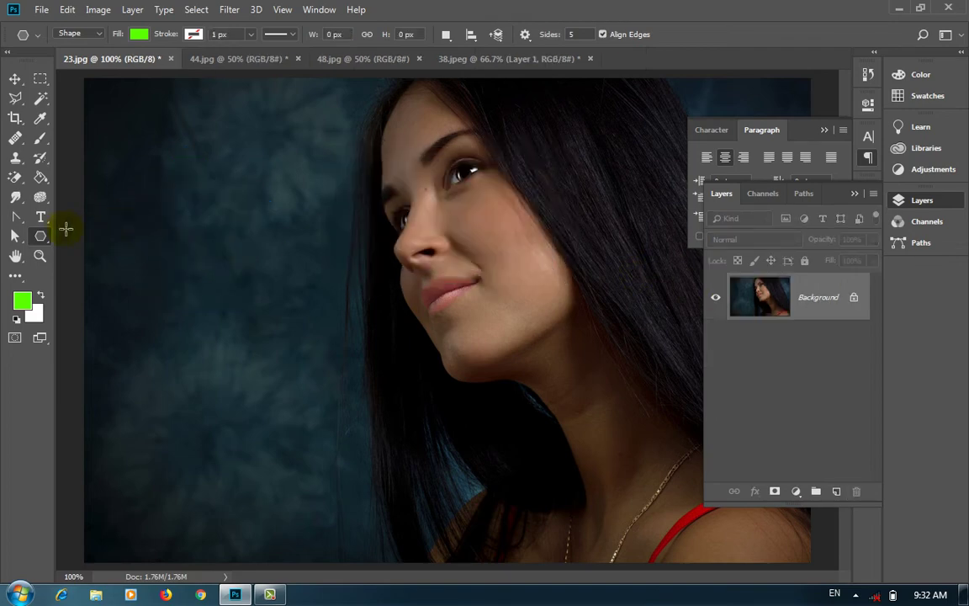
Draw the heart-like floral ornament about 219 by 187 px over the nose and mouth with the Custom Shape tool
{"action": "left_click", "coordinate": [42, 238]}
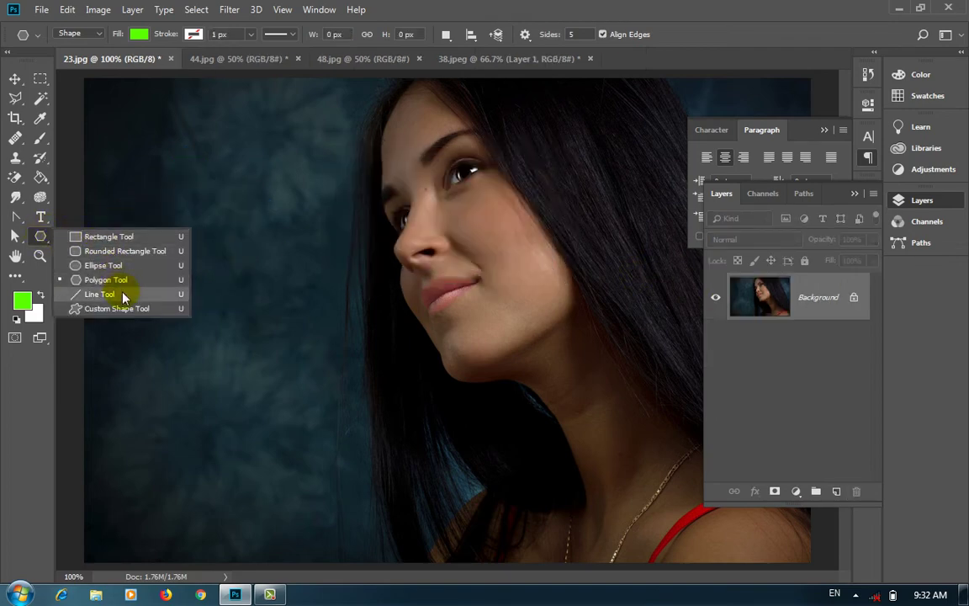
{"action": "left_click", "coordinate": [93, 308]}
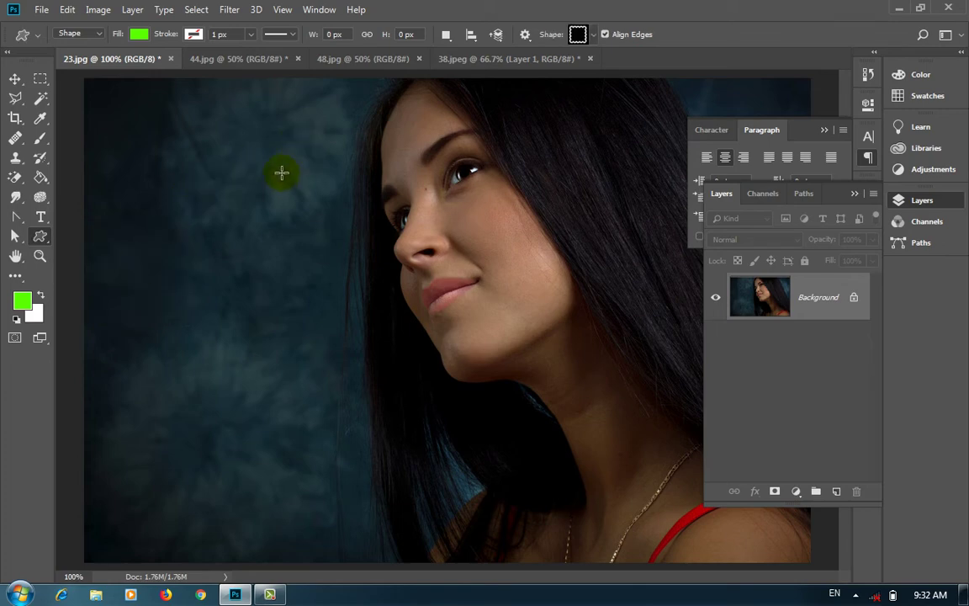
{"action": "left_click", "coordinate": [594, 35]}
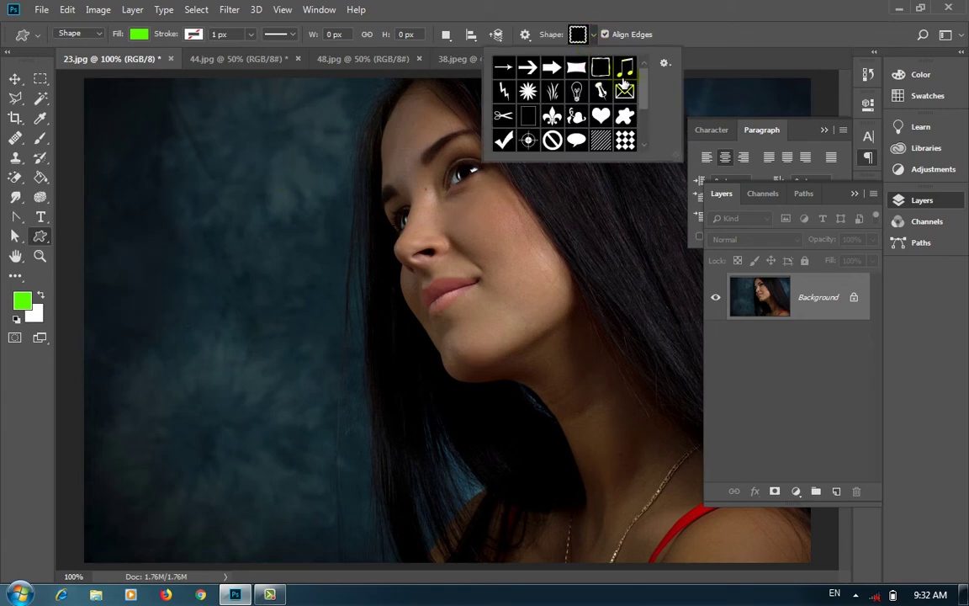
{"action": "scroll", "coordinate": [644, 87], "scroll_direction": "down", "scroll_amount": 5}
{"action": "left_click_drag", "start_coordinate": [643, 88], "coordinate": [644, 83]}
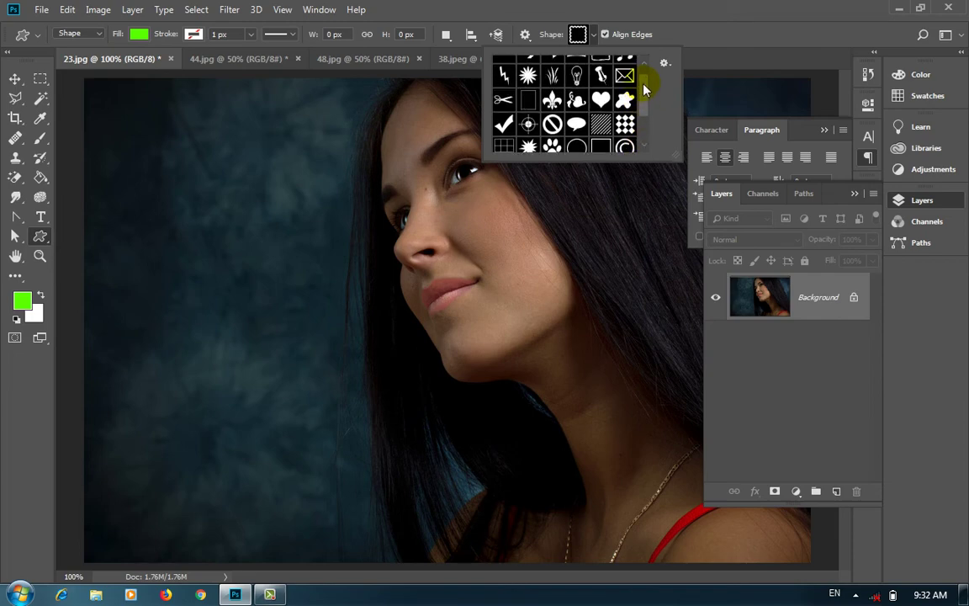
{"action": "left_click", "coordinate": [578, 100]}
{"action": "left_click_drag", "start_coordinate": [321, 174], "coordinate": [487, 314]}
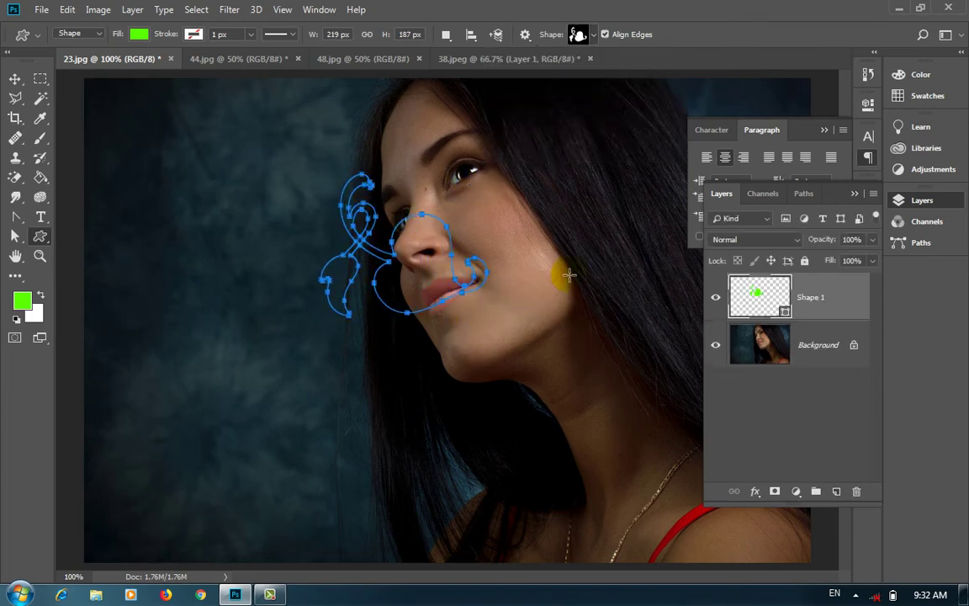
Append the Animals set to the custom shapes and draw a green cat about 104 by 146 px on the dark backdrop
{"action": "left_click", "coordinate": [589, 35]}
{"action": "left_click", "coordinate": [666, 64]}
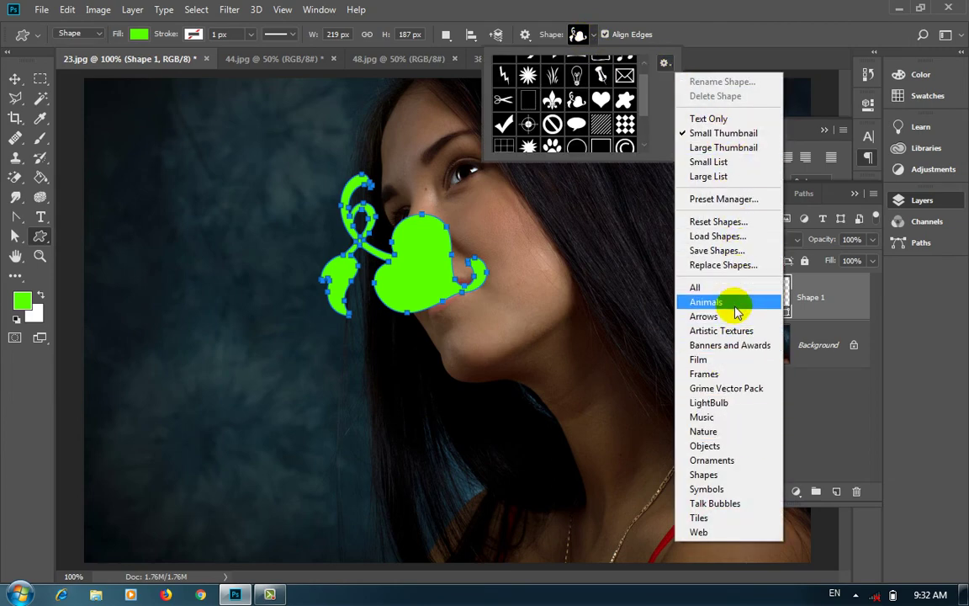
{"action": "left_click", "coordinate": [707, 302]}
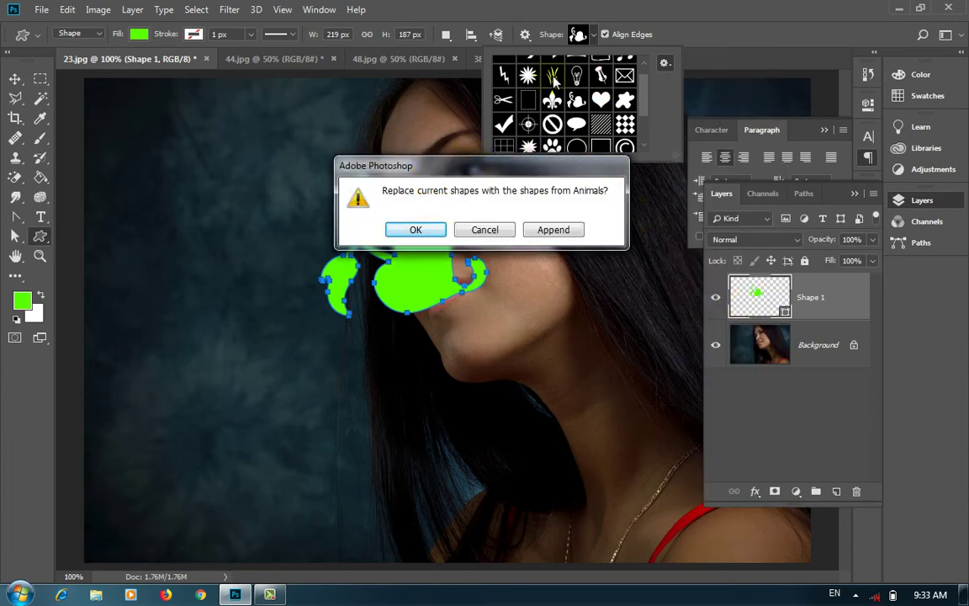
{"action": "left_click", "coordinate": [560, 230]}
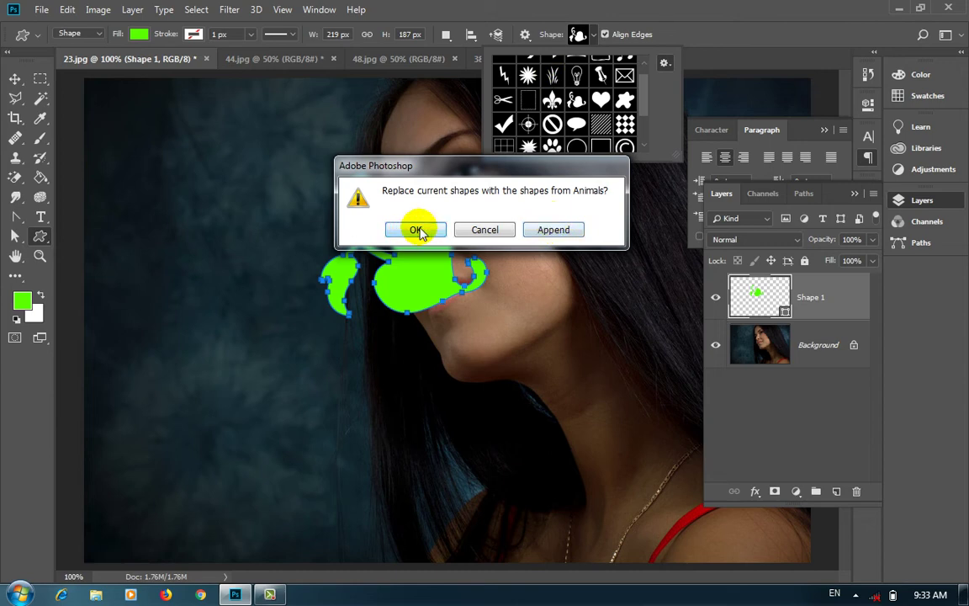
{"action": "left_click", "coordinate": [555, 229]}
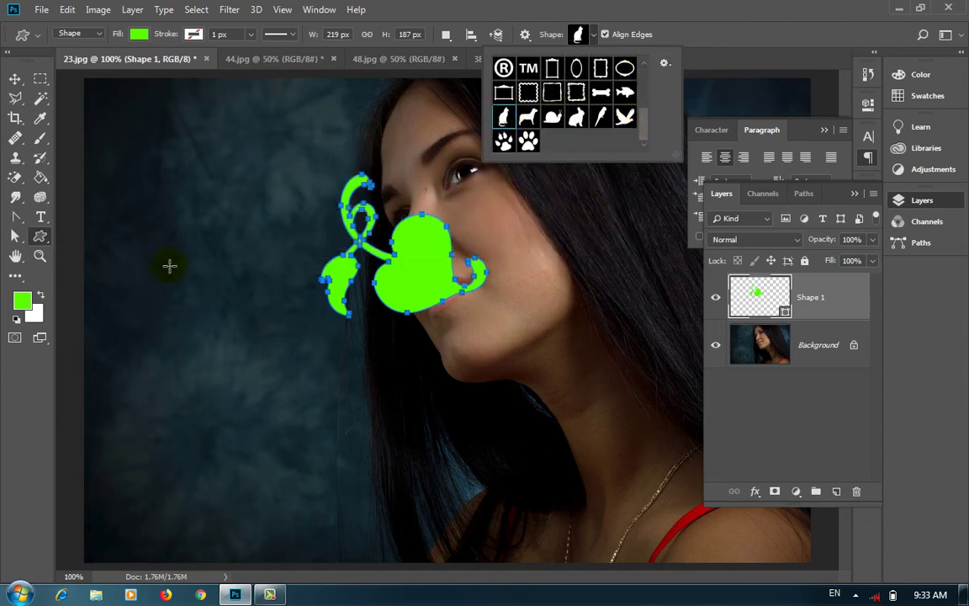
{"action": "left_click_drag", "start_coordinate": [164, 250], "coordinate": [248, 372]}
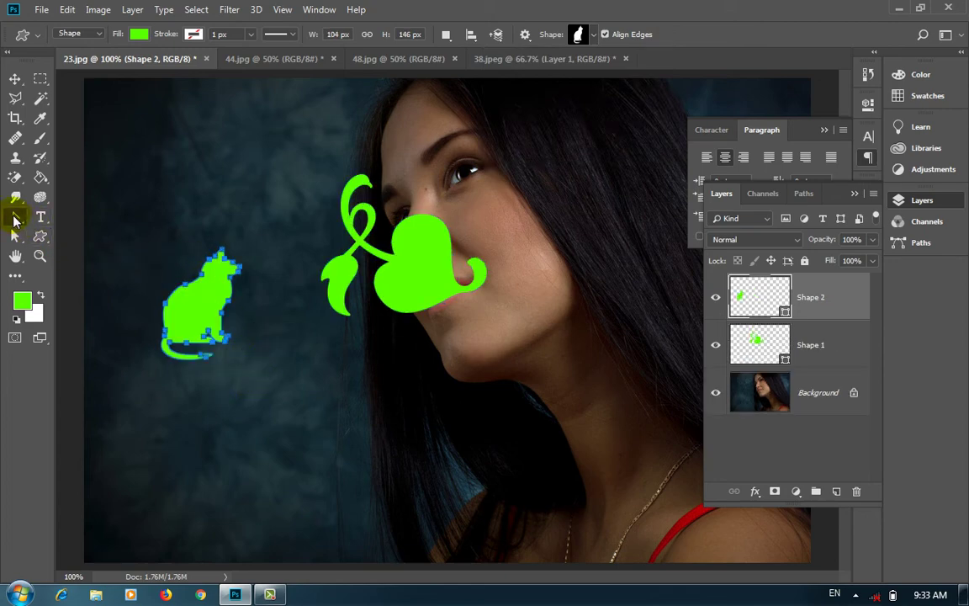
Draw an angular, self-crossing path with the Pen tool on the backdrop above the cat
{"action": "left_click", "coordinate": [15, 219]}
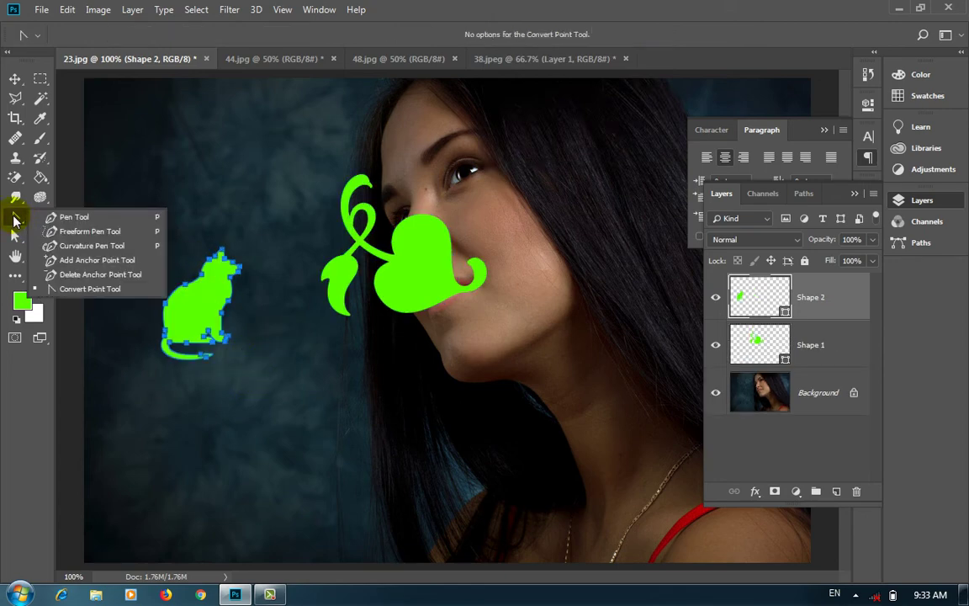
{"action": "left_click", "coordinate": [84, 218]}
{"action": "left_click", "coordinate": [247, 136]}
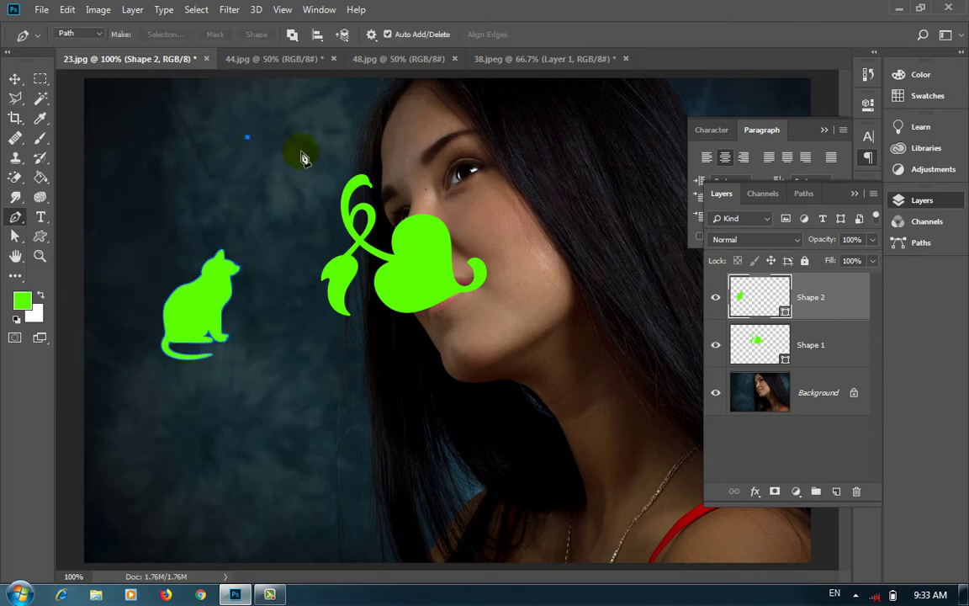
{"action": "left_click", "coordinate": [303, 151]}
{"action": "left_click", "coordinate": [305, 195]}
{"action": "left_click", "coordinate": [244, 188]}
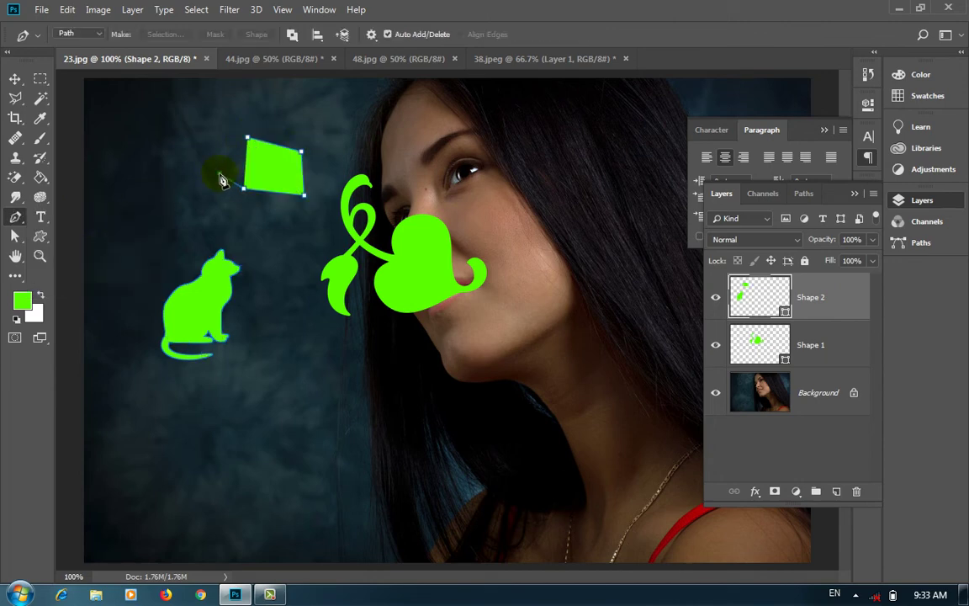
{"action": "left_click_drag", "start_coordinate": [220, 175], "coordinate": [204, 186]}
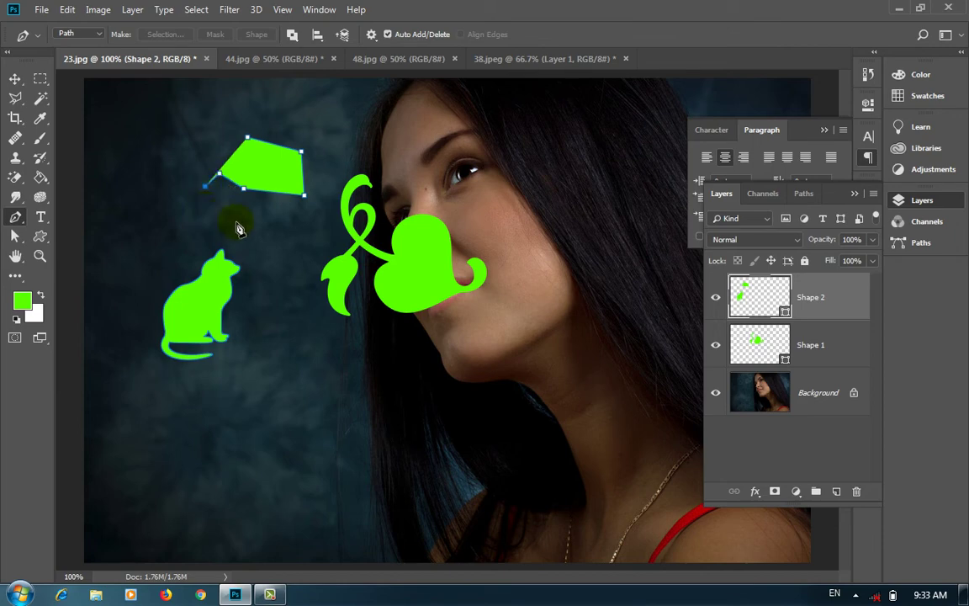
{"action": "mouse_move", "coordinate": [265, 236]}
{"action": "left_mouse_down"}
{"action": "mouse_move", "coordinate": [243, 193]}
{"action": "mouse_move", "coordinate": [280, 239]}
{"action": "left_mouse_up"}
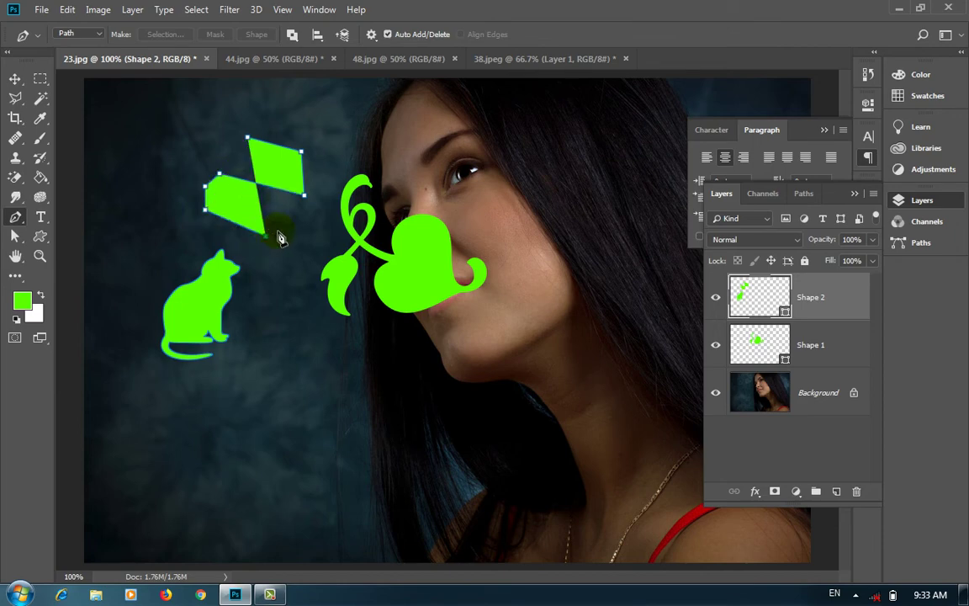
Draw a closed irregular outline on the backdrop below the cat with the Freeform Pen tool
{"action": "right_click", "coordinate": [15, 216]}
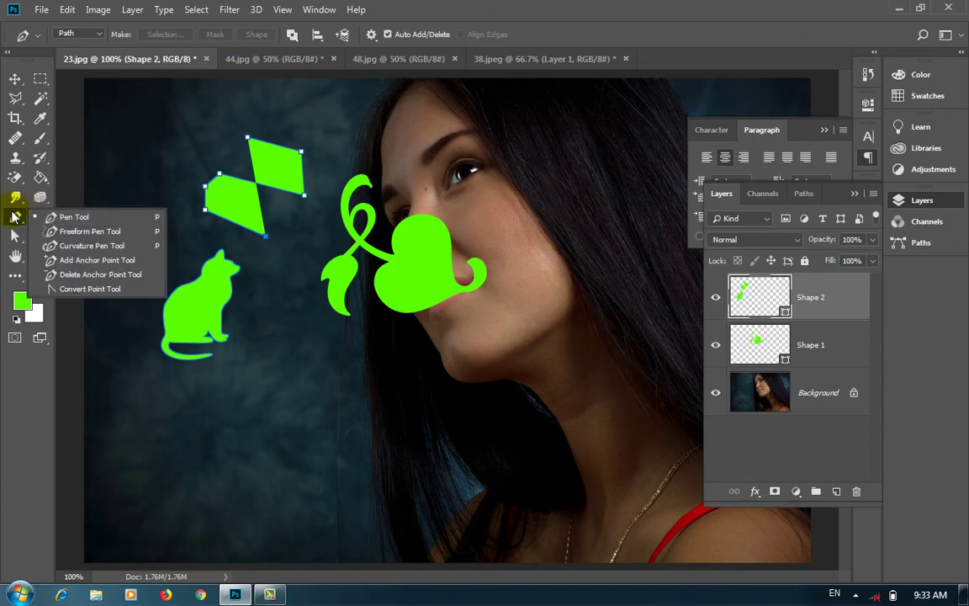
{"action": "left_click", "coordinate": [90, 231]}
{"action": "left_click_drag", "start_coordinate": [293, 383], "coordinate": [319, 394]}
{"action": "mouse_move", "coordinate": [364, 417]}
{"action": "left_mouse_down"}
{"action": "mouse_move", "coordinate": [271, 474]}
{"action": "mouse_move", "coordinate": [219, 446]}
{"action": "mouse_move", "coordinate": [231, 394]}
{"action": "mouse_move", "coordinate": [294, 383]}
{"action": "left_mouse_up"}
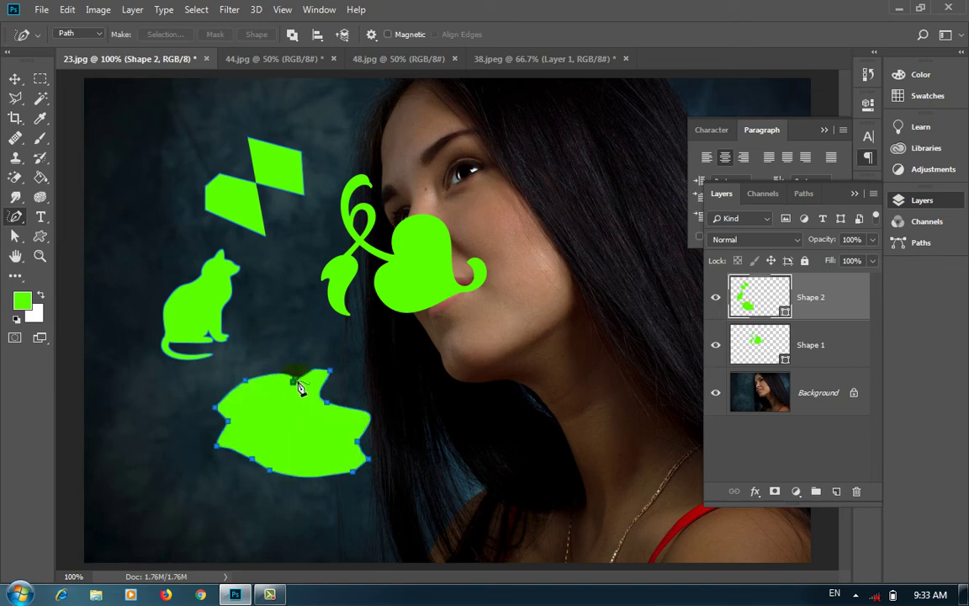
Draw a two-point path across the cat, from above its head to below its tail, with the Curvature Pen tool
{"action": "right_click", "coordinate": [19, 220]}
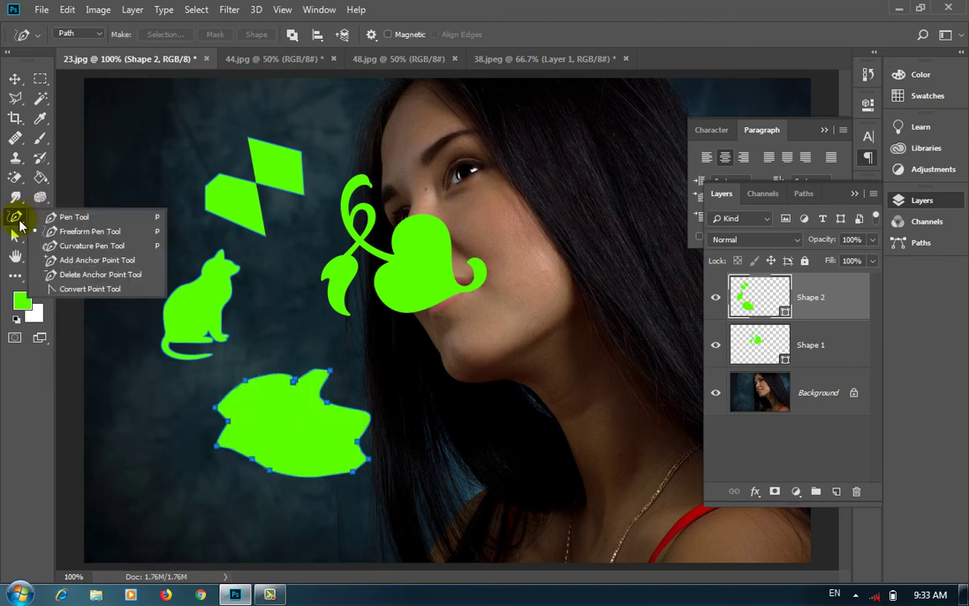
{"action": "left_click", "coordinate": [139, 248]}
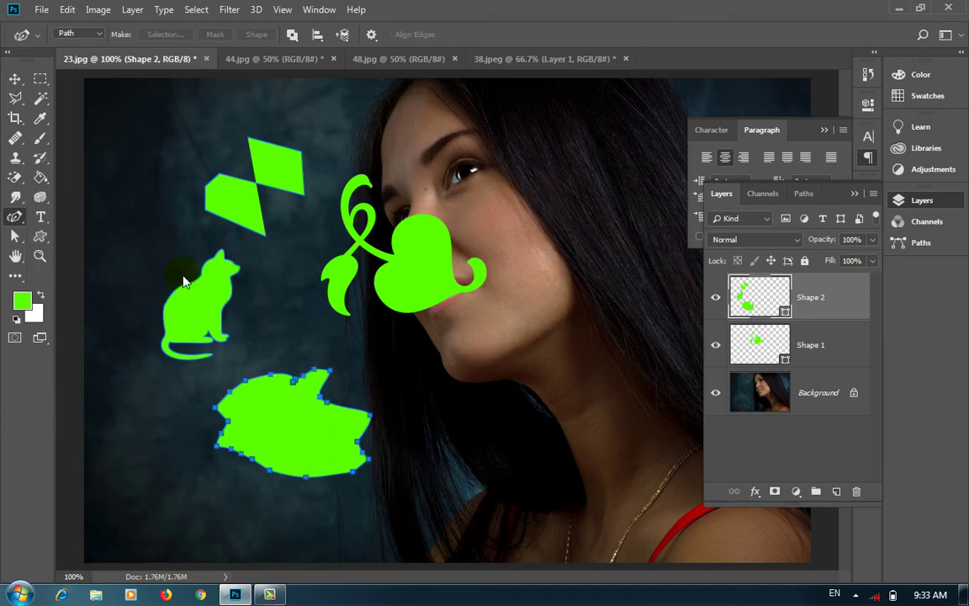
{"action": "left_click", "coordinate": [237, 240]}
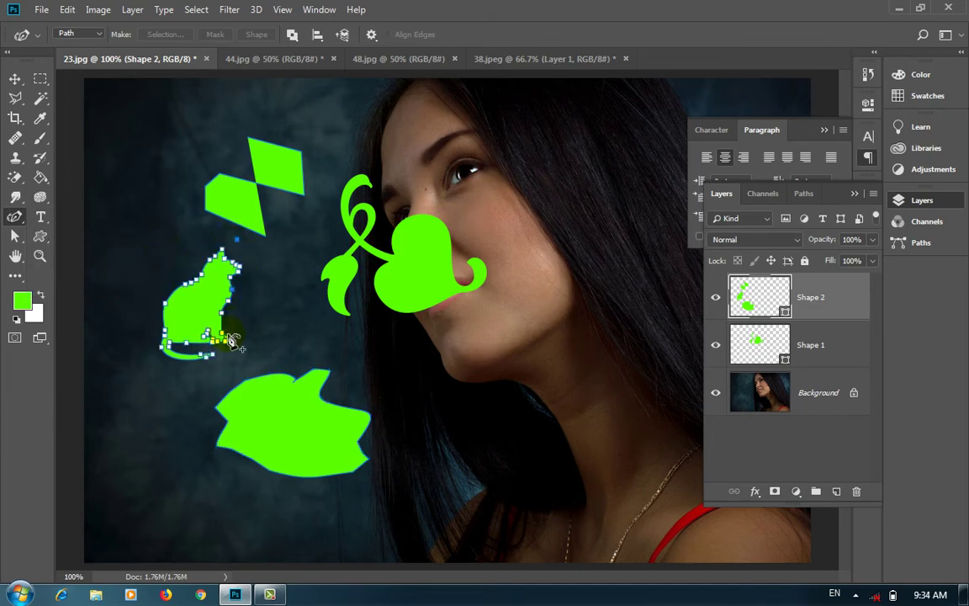
{"action": "left_click", "coordinate": [203, 366]}
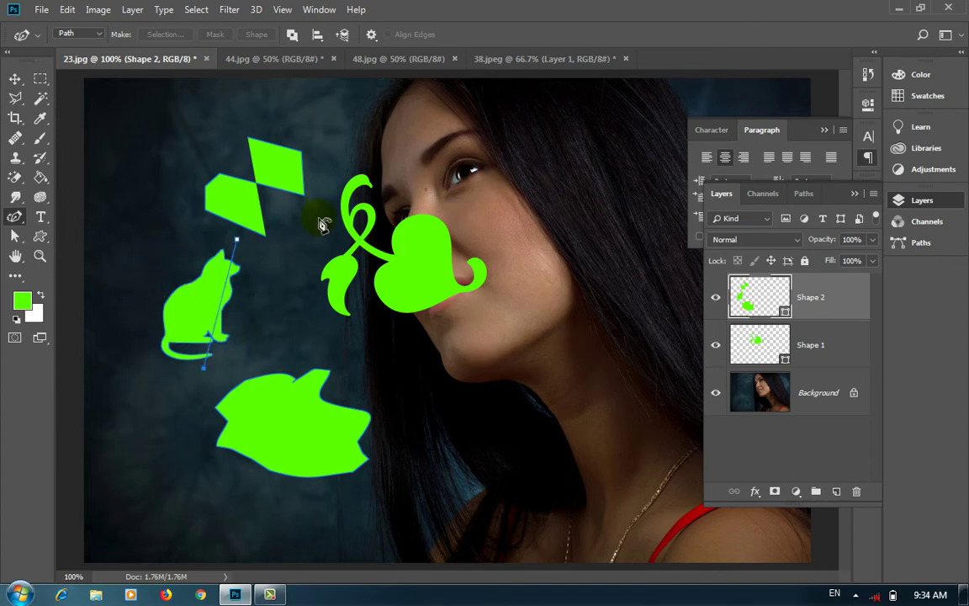
Reshape the angular path above the cat by moving its two corner points nearest the face outward with the Direct Selection tool
{"action": "left_click", "coordinate": [15, 216]}
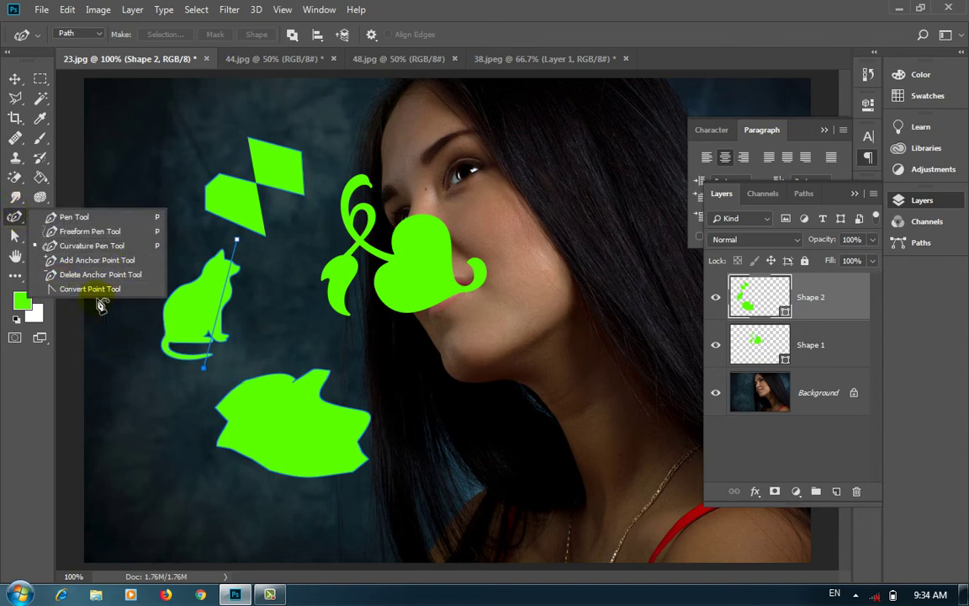
{"action": "left_click", "coordinate": [14, 237]}
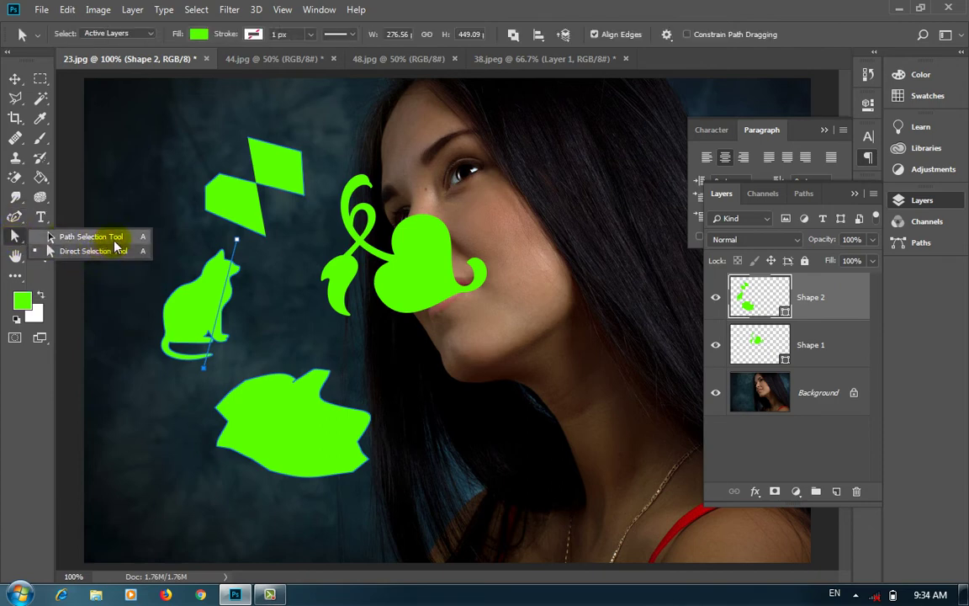
{"action": "left_click", "coordinate": [95, 251]}
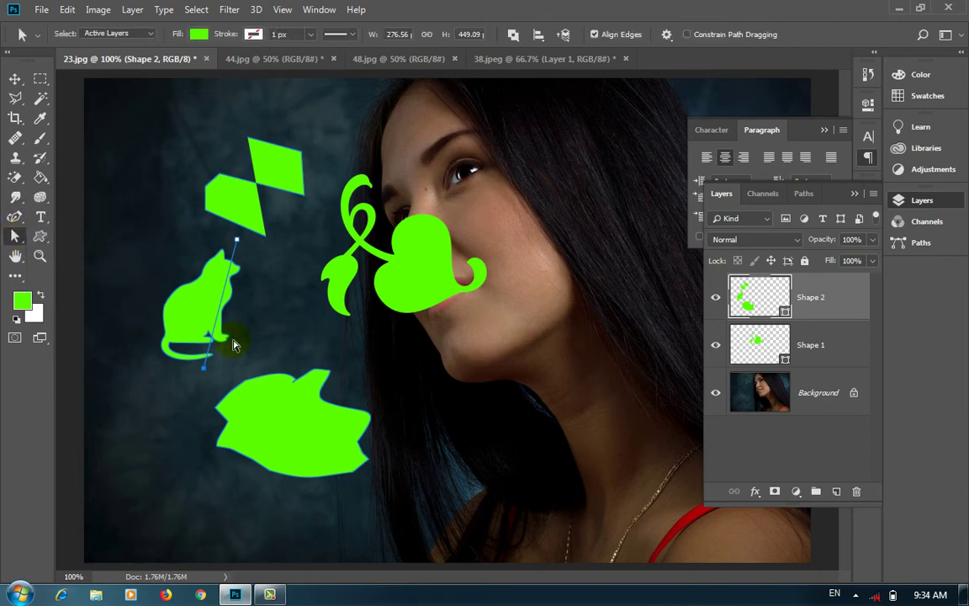
{"action": "left_click", "coordinate": [284, 159]}
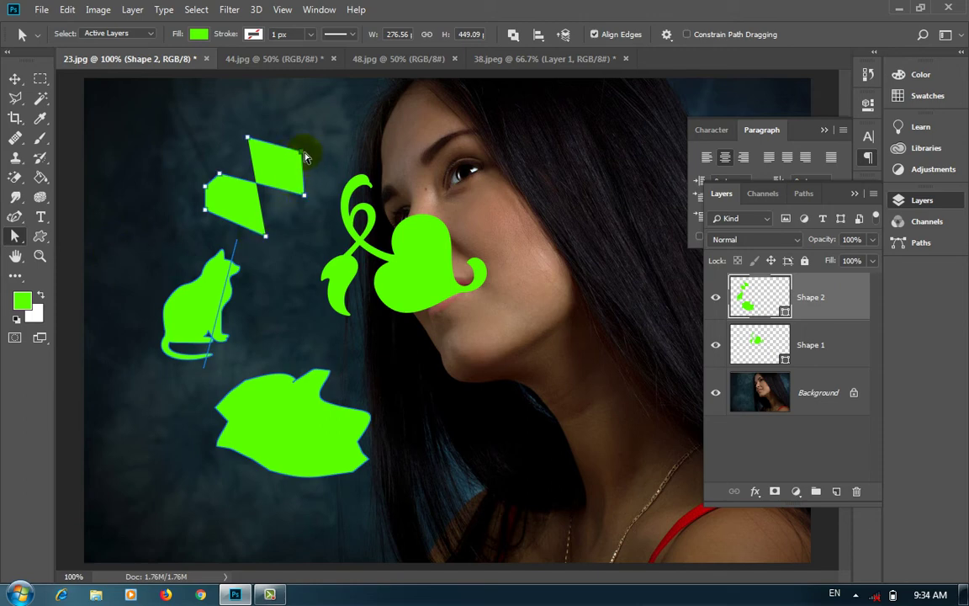
{"action": "left_click_drag", "start_coordinate": [303, 156], "coordinate": [342, 119]}
{"action": "left_click_drag", "start_coordinate": [306, 197], "coordinate": [324, 239]}
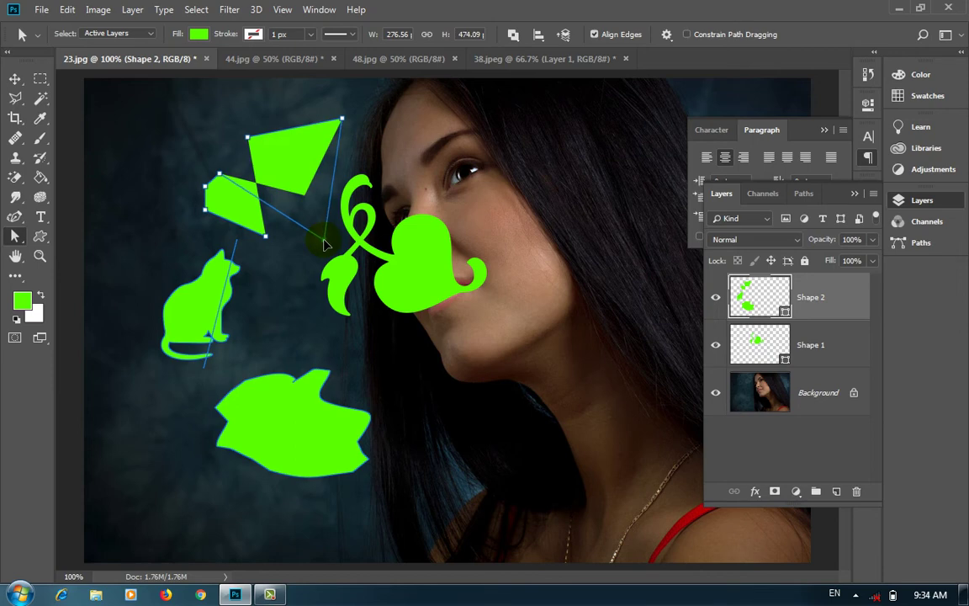
Add an anchor point to the upper edge and one to the face-side edge of the angular path
{"action": "left_click", "coordinate": [15, 215]}
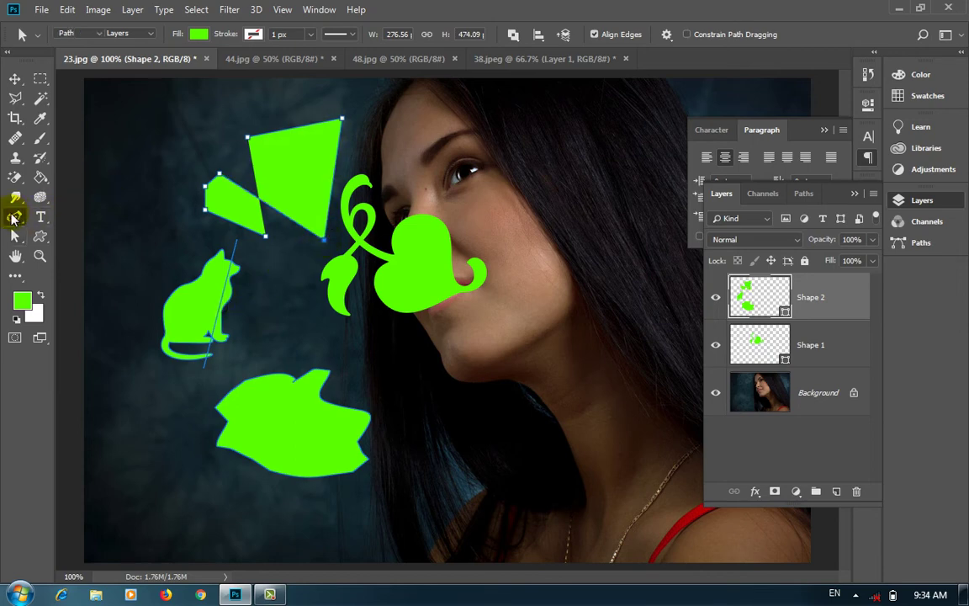
{"action": "left_click", "coordinate": [96, 260]}
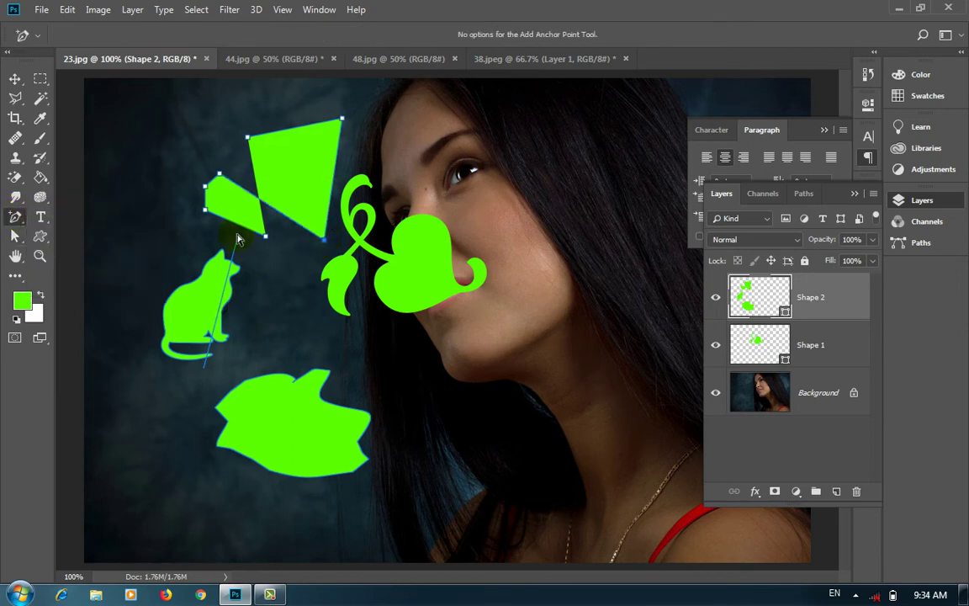
{"action": "left_click", "coordinate": [334, 181]}
{"action": "left_click", "coordinate": [298, 127]}
Pull the two added anchor points outward with the Direct Selection tool to curve the angular path's edges
{"action": "left_click", "coordinate": [15, 236]}
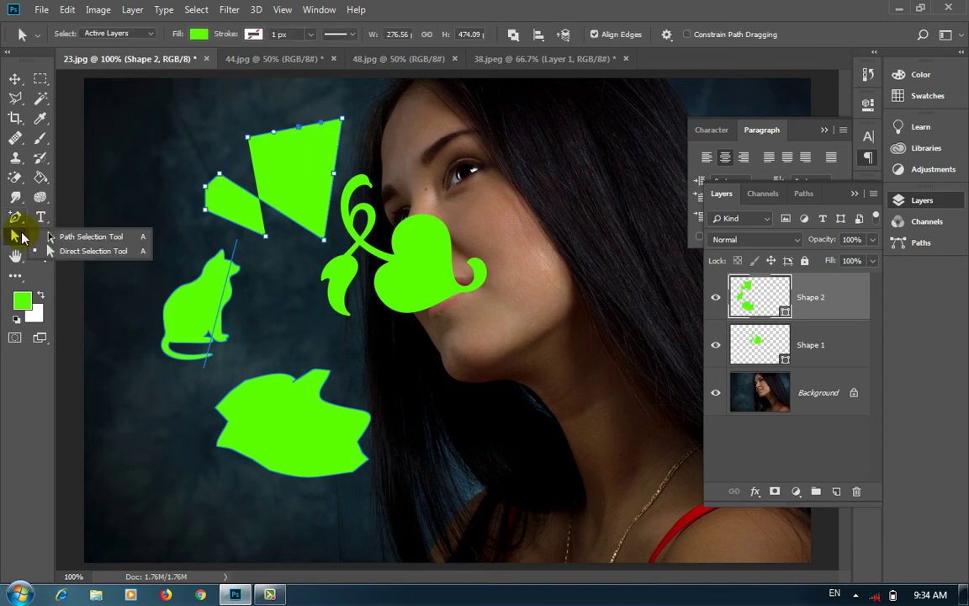
{"action": "left_click", "coordinate": [93, 251]}
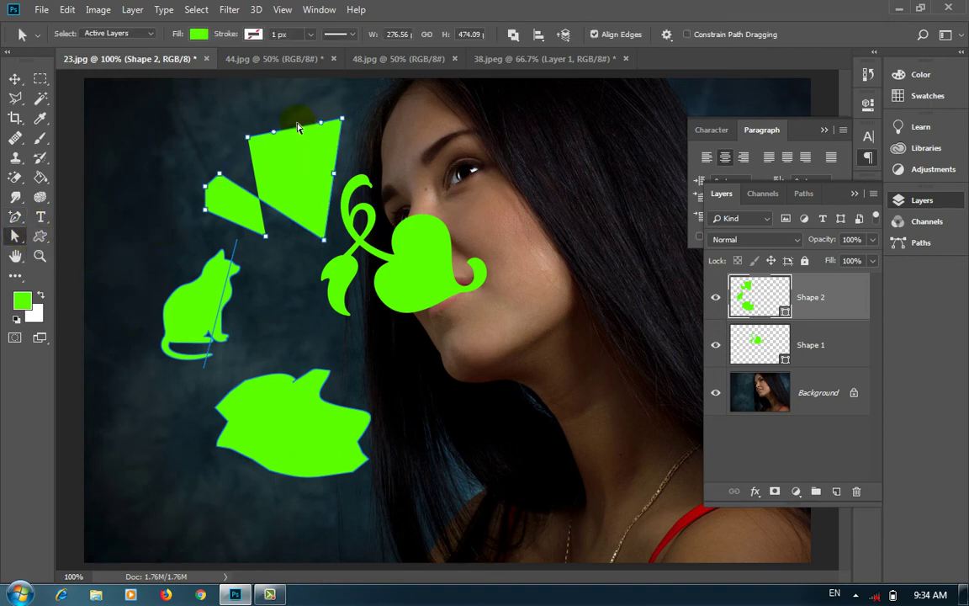
{"action": "left_click_drag", "start_coordinate": [298, 127], "coordinate": [288, 100]}
{"action": "left_click_drag", "start_coordinate": [334, 173], "coordinate": [363, 178]}
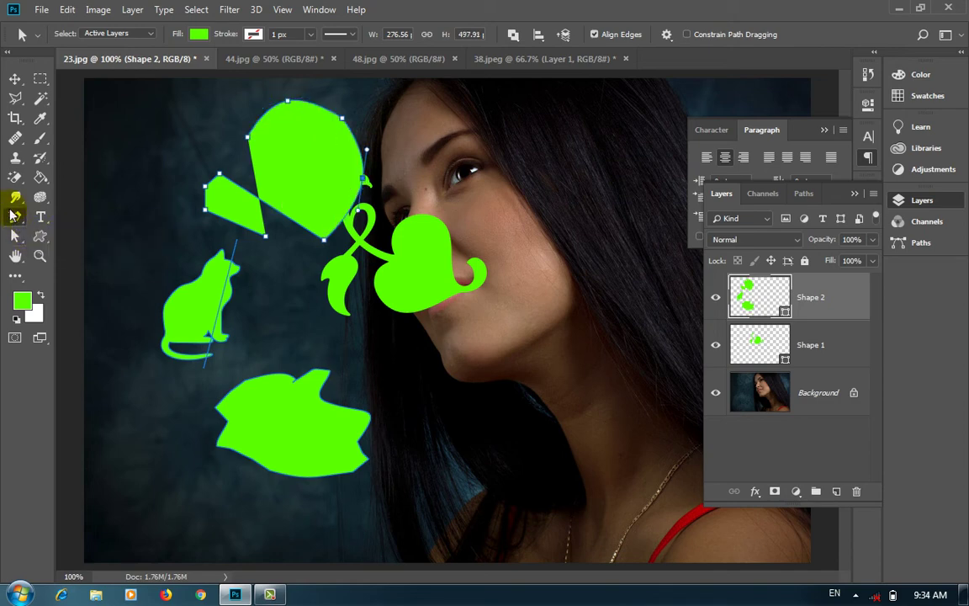
Remove the corner anchor point at the start of the angular path's curved upper edge with the Delete Anchor Point tool
{"action": "left_click", "coordinate": [14, 216]}
{"action": "left_click", "coordinate": [129, 262]}
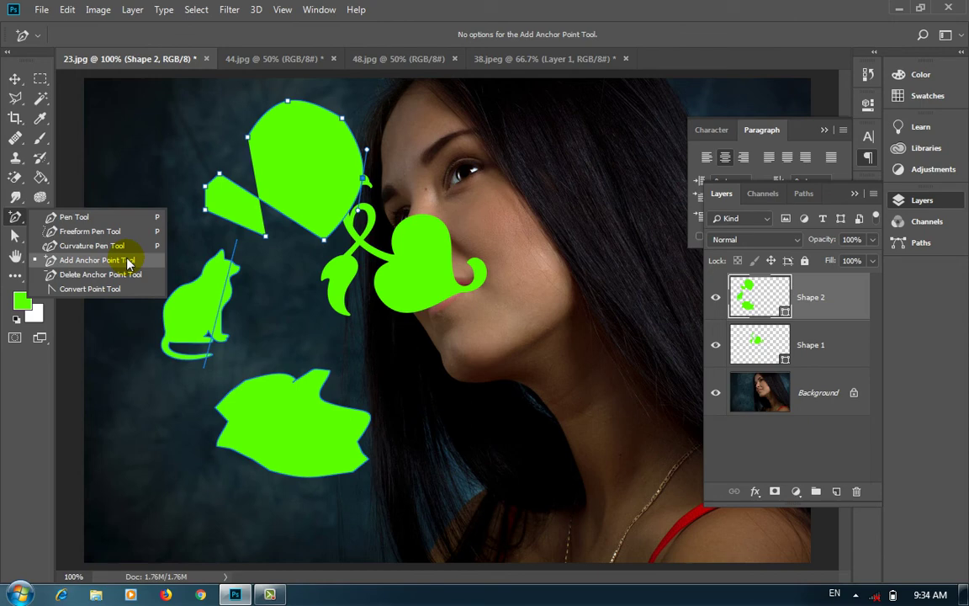
{"action": "left_click", "coordinate": [128, 277]}
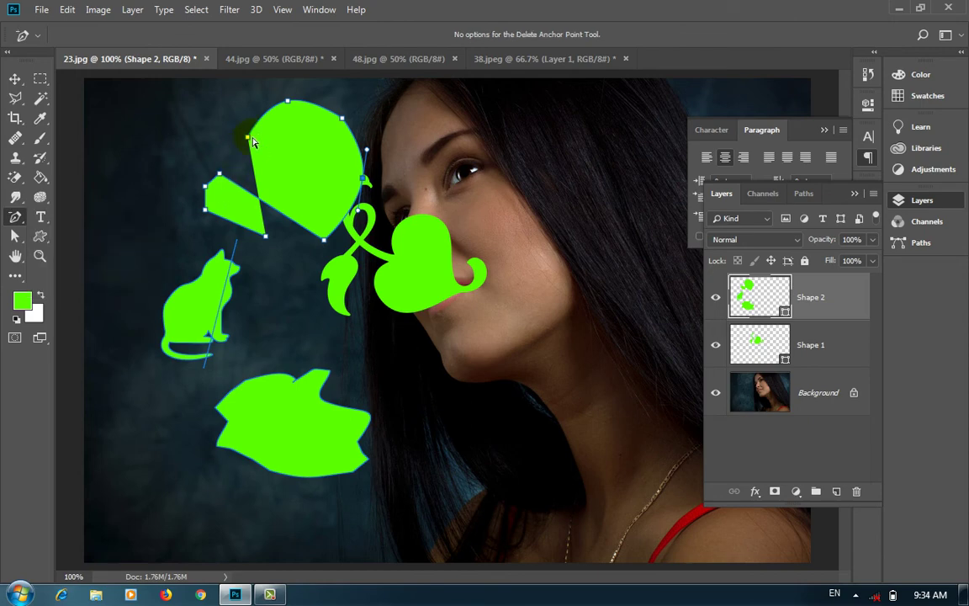
{"action": "left_click", "coordinate": [247, 137]}
Reshape the angular path's curved upper edge by pulling new direction handles from its anchor points with the Convert Point tool
{"action": "left_click", "coordinate": [16, 218]}
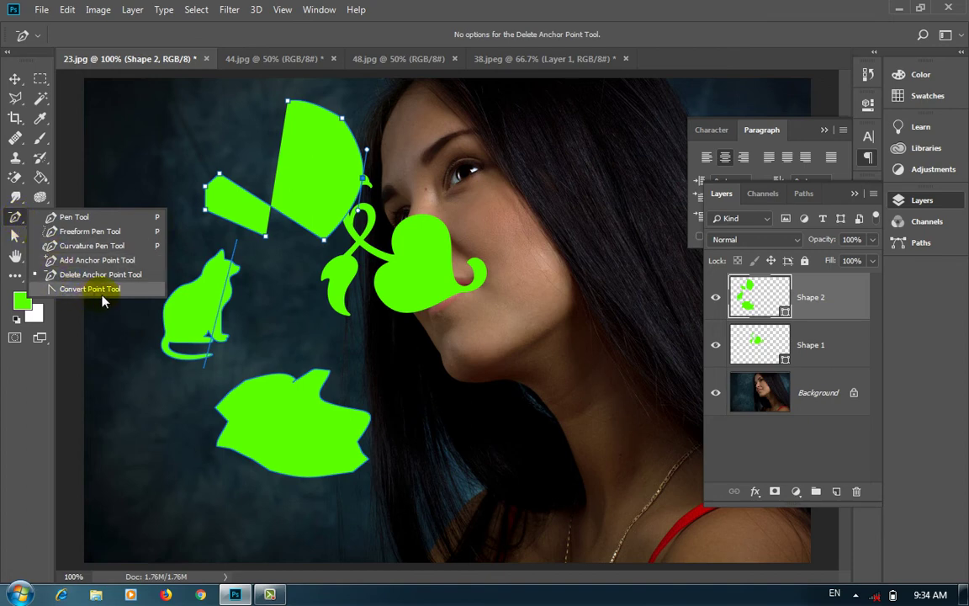
{"action": "left_click", "coordinate": [112, 293]}
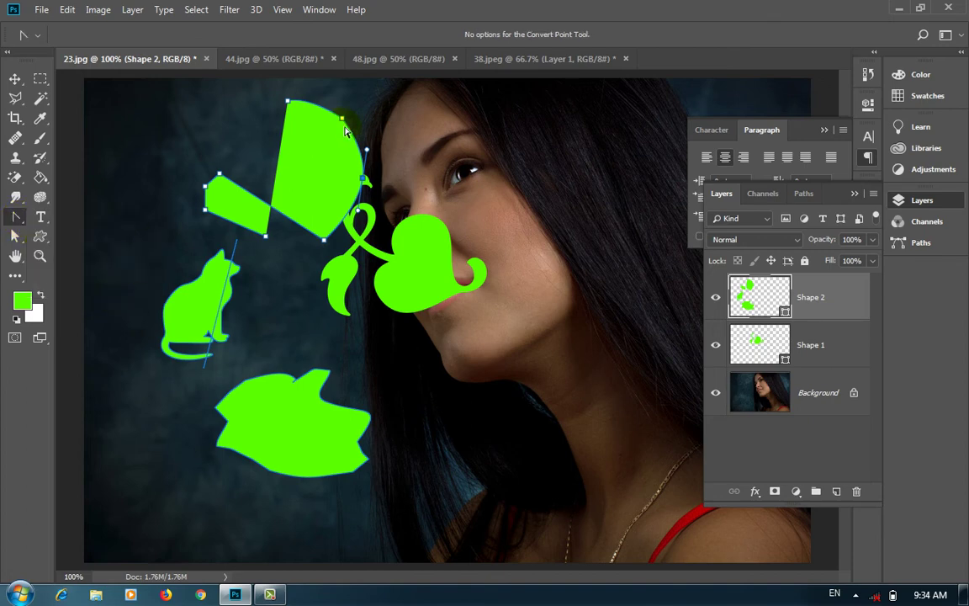
{"action": "left_click_drag", "start_coordinate": [343, 122], "coordinate": [177, 116]}
{"action": "left_click_drag", "start_coordinate": [345, 122], "coordinate": [374, 136]}
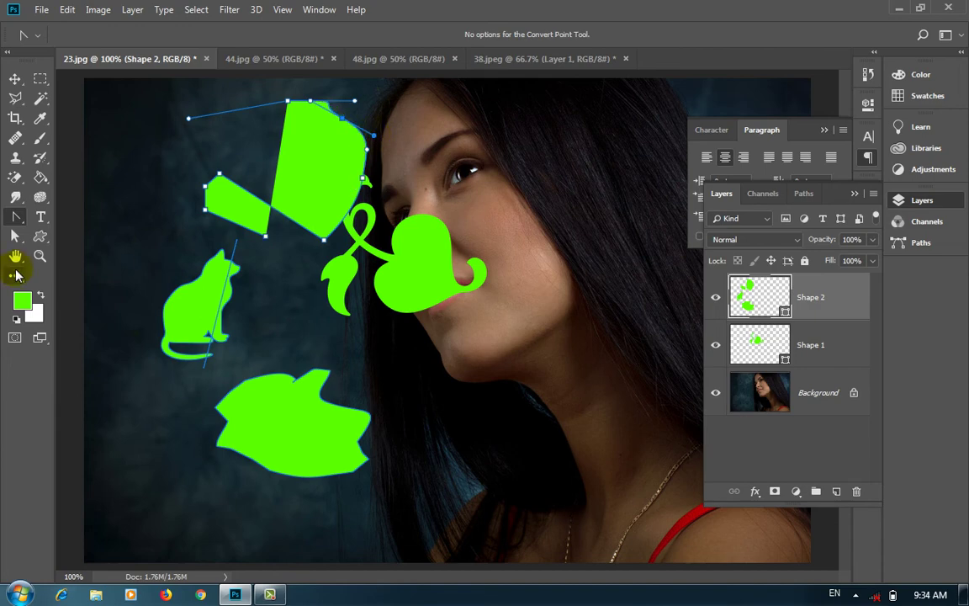
Move the whole angular path from above the cat to the woman's jaw with the Path Selection tool and deselect it
{"action": "right_click", "coordinate": [15, 236]}
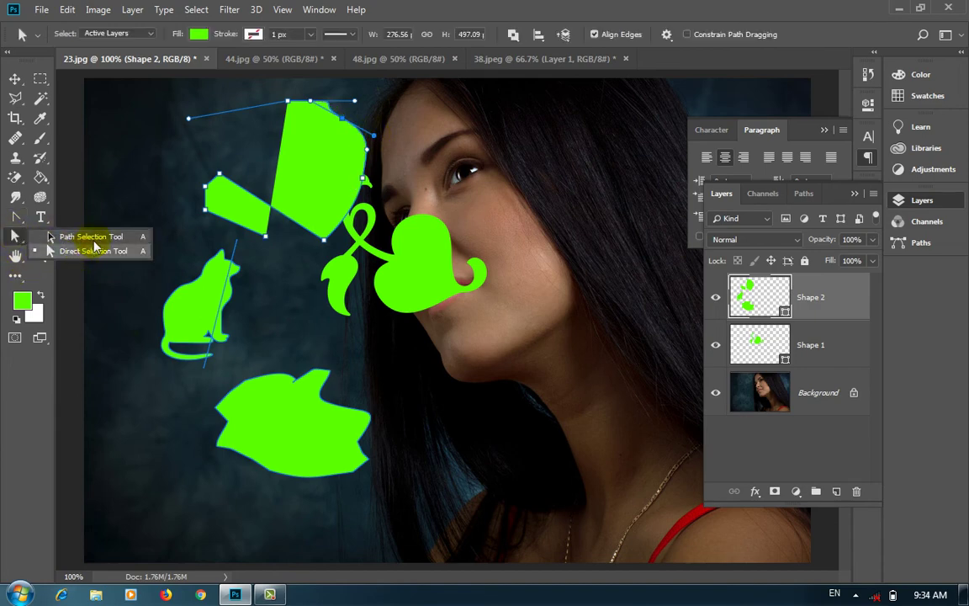
{"action": "left_click", "coordinate": [80, 238]}
{"action": "left_click_drag", "start_coordinate": [307, 198], "coordinate": [531, 339]}
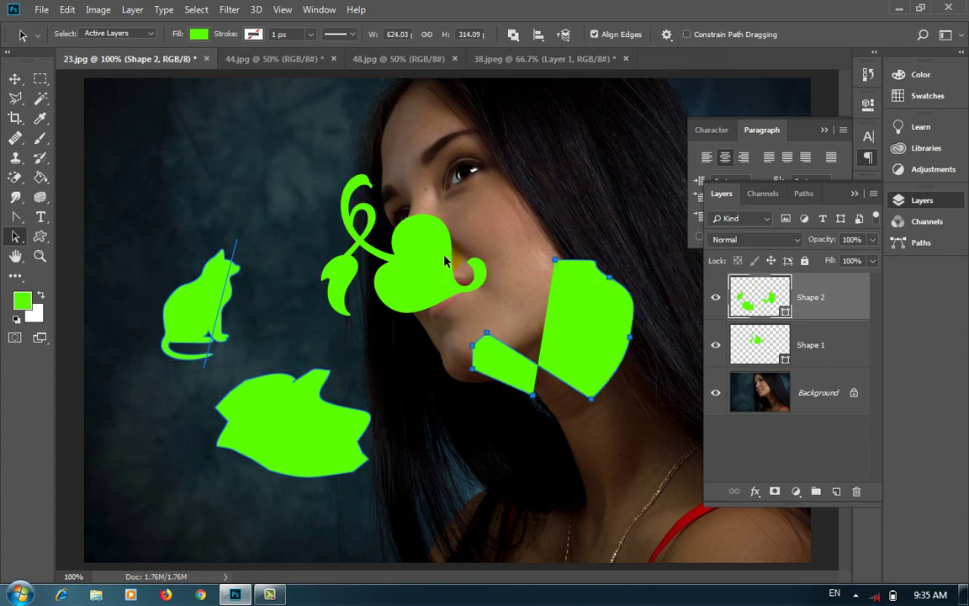
{"action": "left_click", "coordinate": [471, 312]}
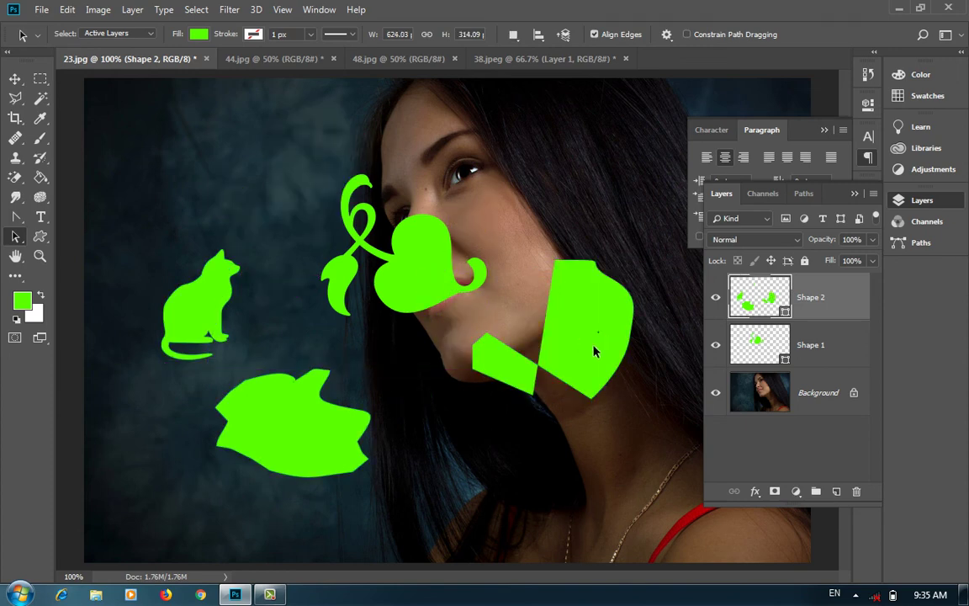
Move the angular path's upper corner point nearest the nose slightly up and outward with the Direct Selection tool
{"action": "left_click", "coordinate": [16, 236]}
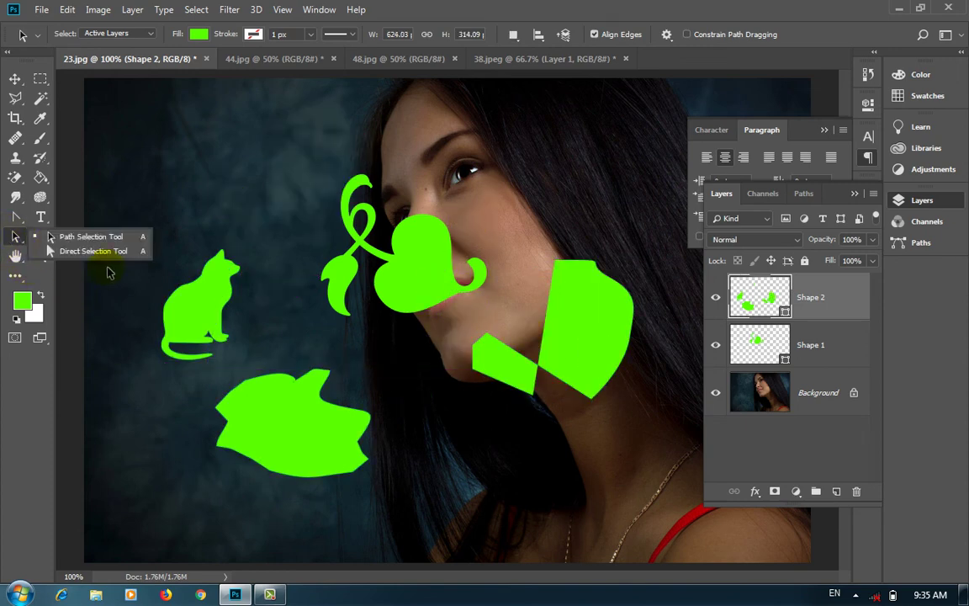
{"action": "left_click", "coordinate": [67, 250]}
{"action": "left_click", "coordinate": [543, 283]}
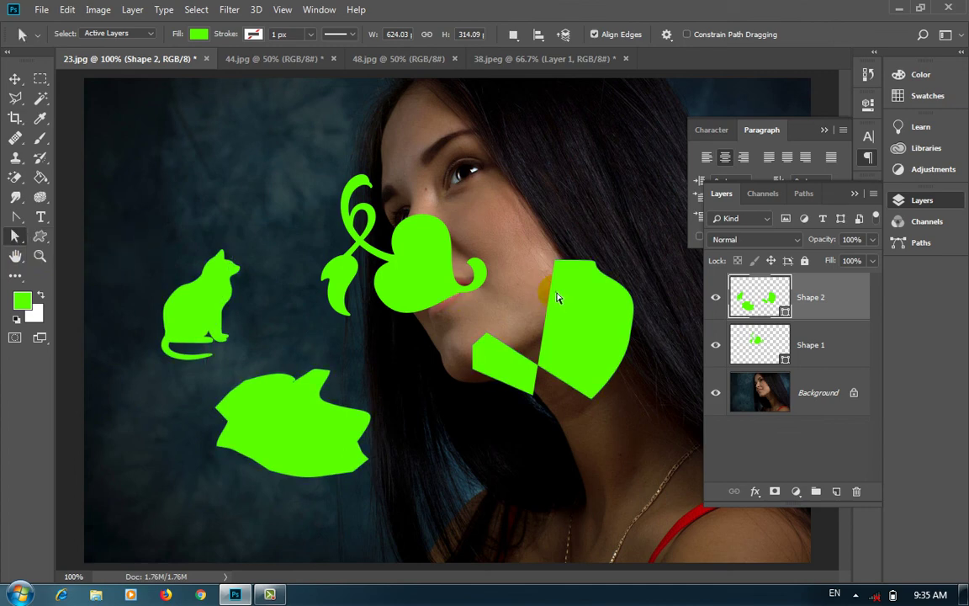
{"action": "left_click_drag", "start_coordinate": [565, 255], "coordinate": [545, 242]}
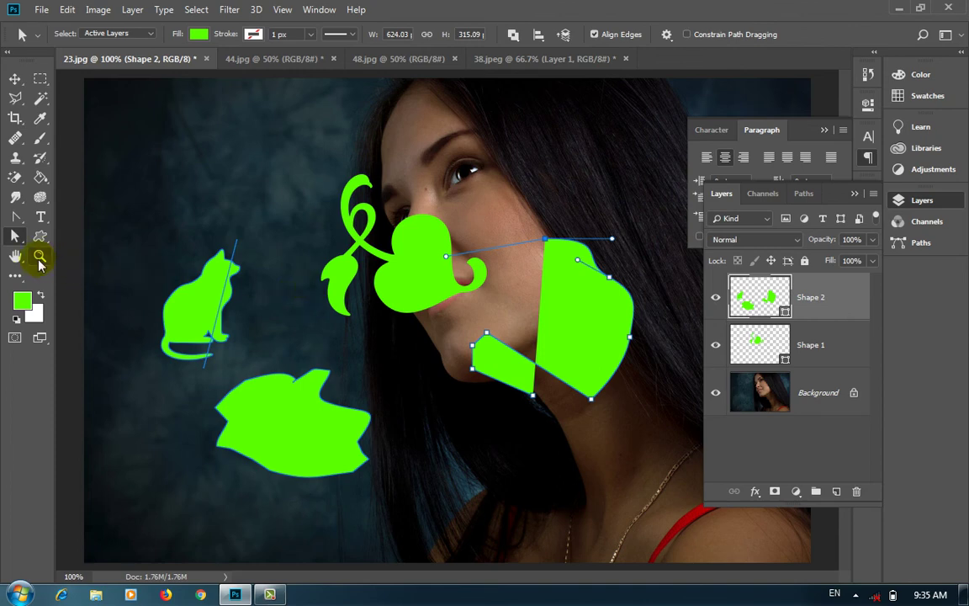
Magnify the cat shape to 300%, pan across the image with the Hand tool, and fit the whole image on screen
{"action": "left_click", "coordinate": [40, 256]}
{"action": "left_click", "coordinate": [189, 240]}
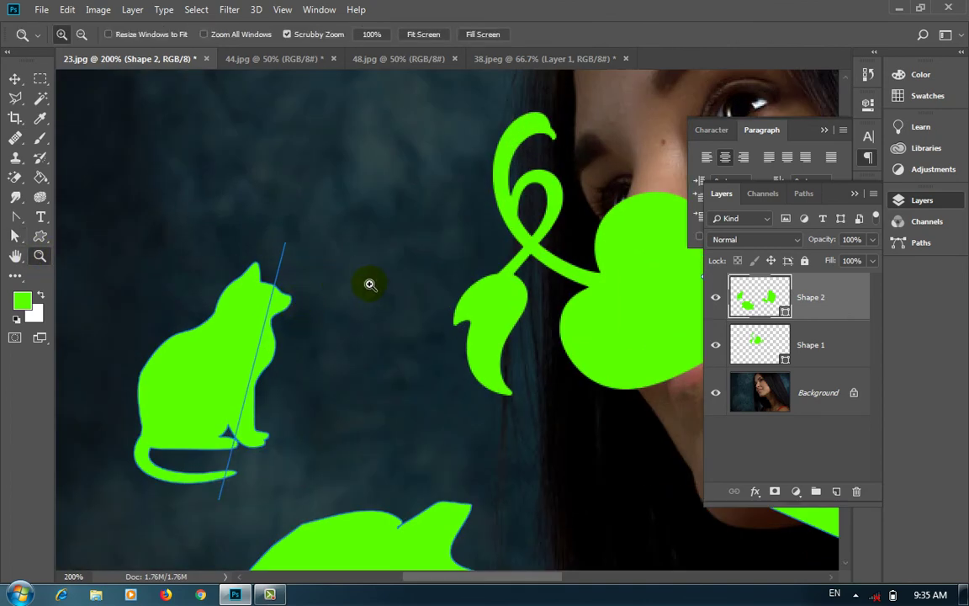
{"action": "left_click", "coordinate": [284, 258]}
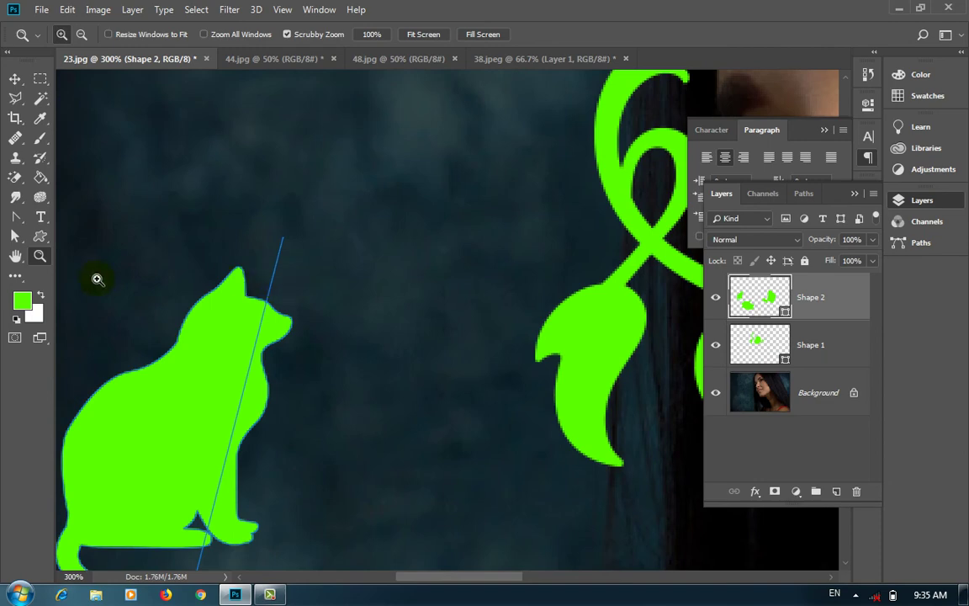
{"action": "left_click", "coordinate": [16, 256]}
{"action": "left_click_drag", "start_coordinate": [413, 332], "coordinate": [413, 278]}
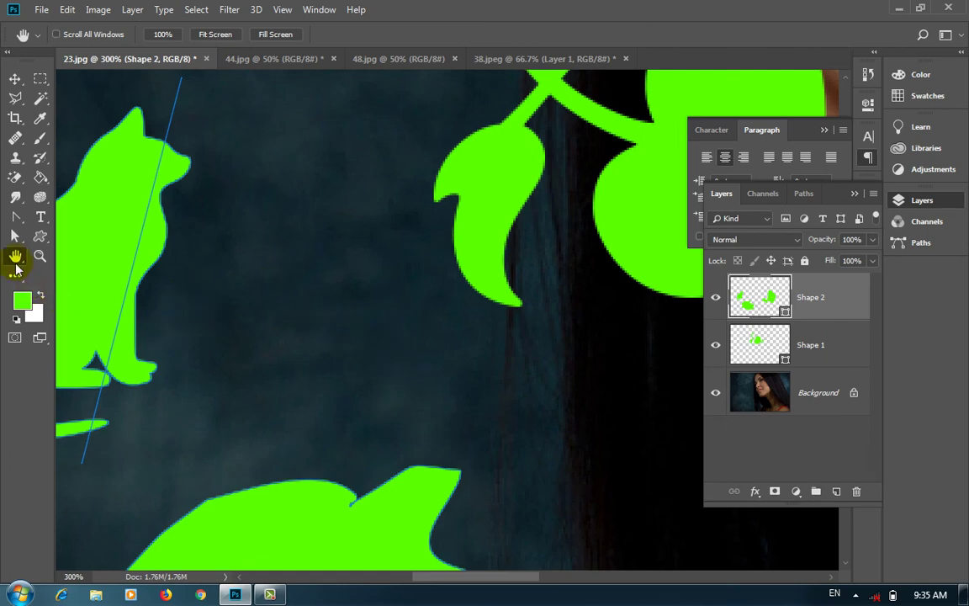
{"action": "double_click", "coordinate": [15, 256]}
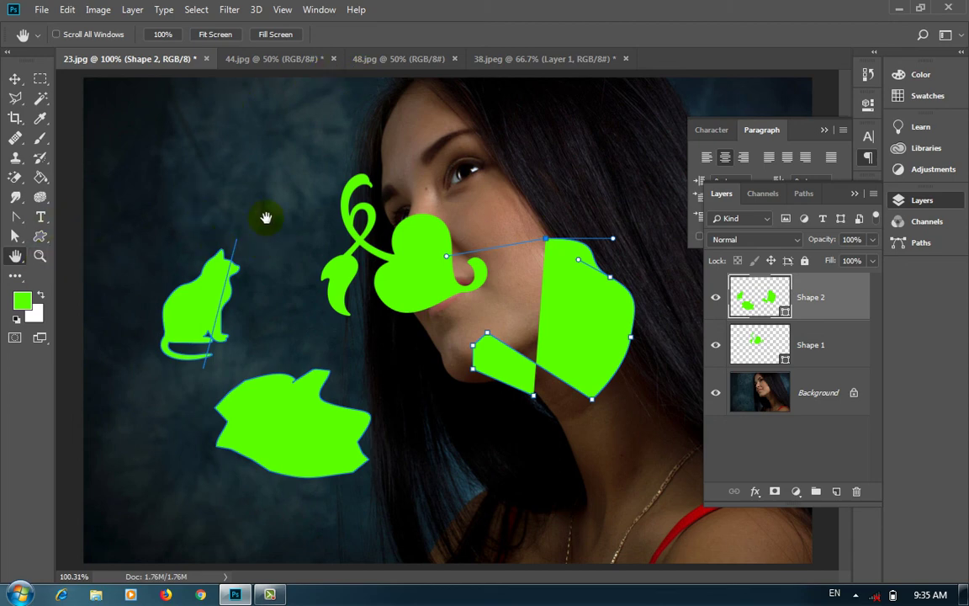
Magnify the heart ornament's leaf down to the pixel grid with the Zoom tool and fit the whole image on screen again
{"action": "key", "text": "z"}
{"action": "left_click", "coordinate": [285, 251]}
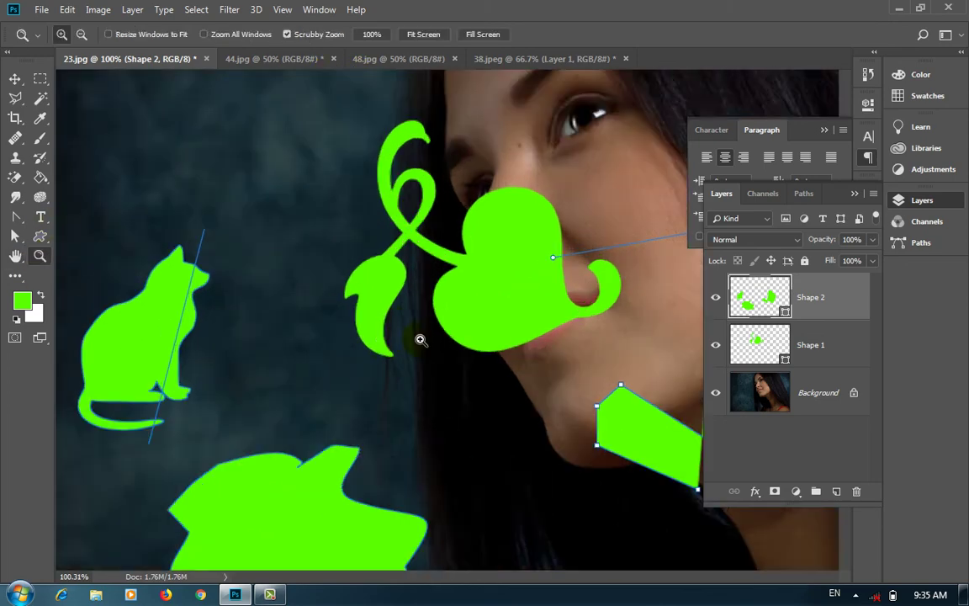
{"action": "left_click_drag", "start_coordinate": [299, 209], "coordinate": [333, 284]}
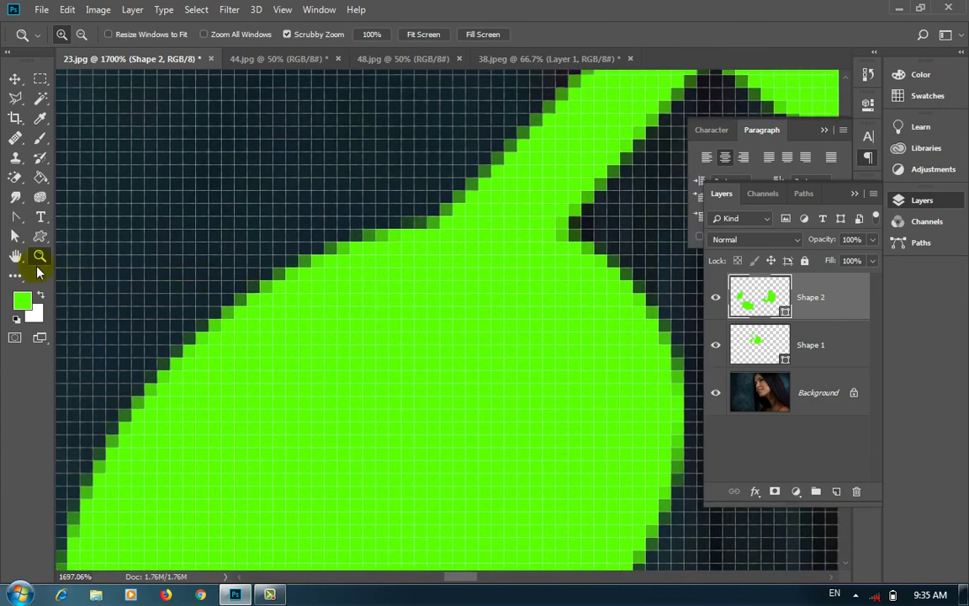
{"action": "double_click", "coordinate": [15, 256]}
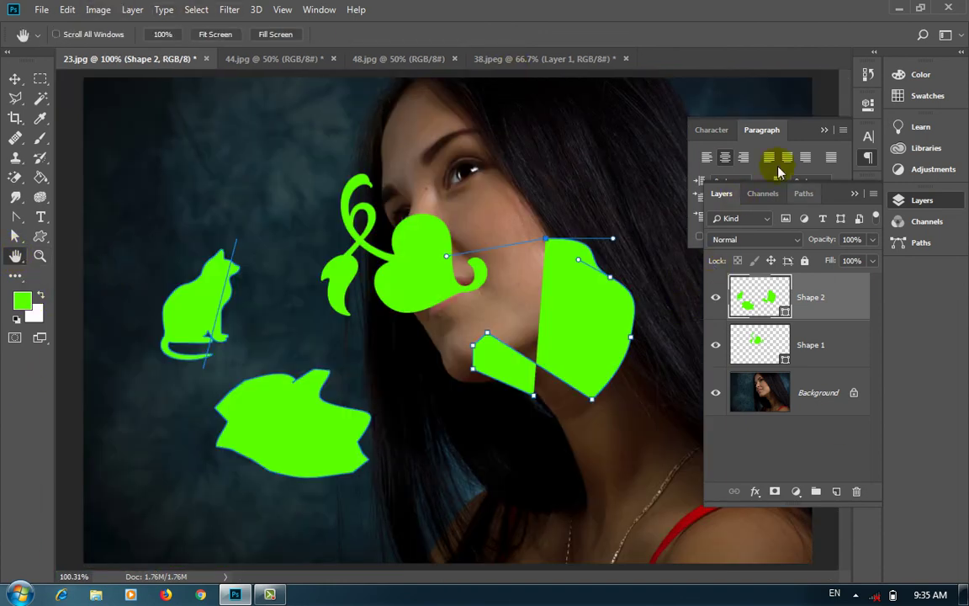